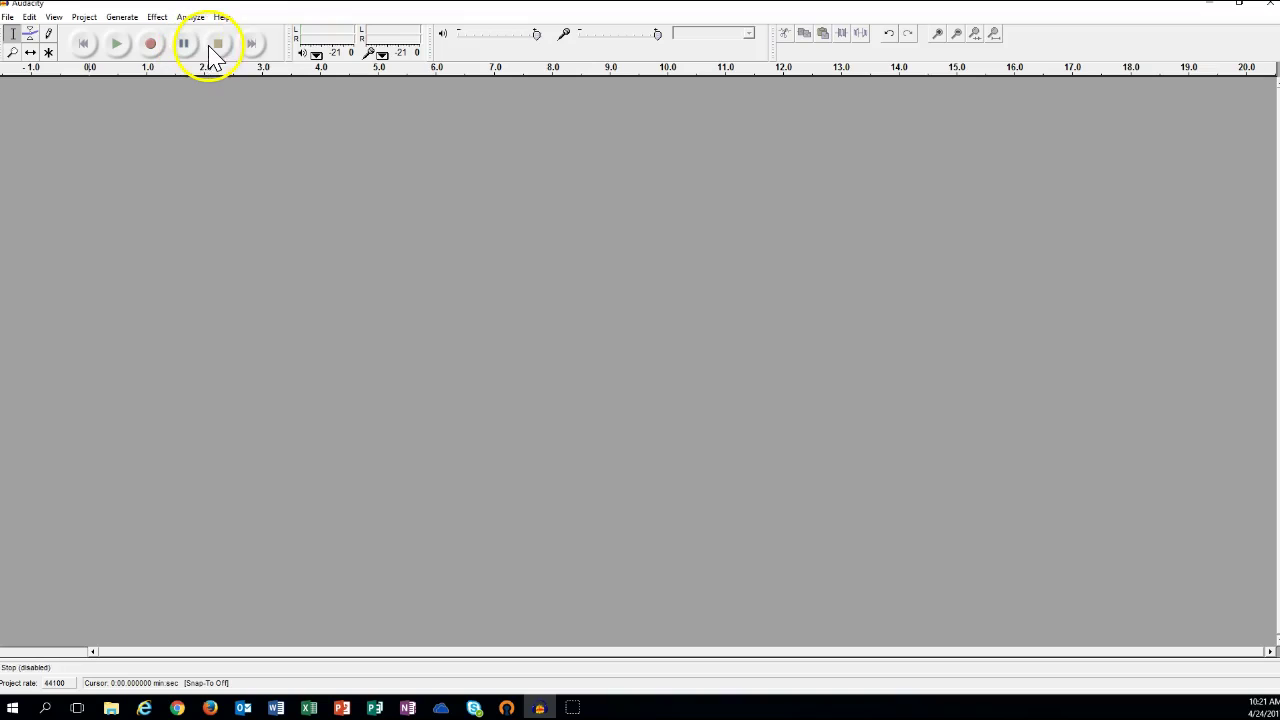
- Record a first mono audio track about 6 seconds long and stop the recording
click(152, 45)
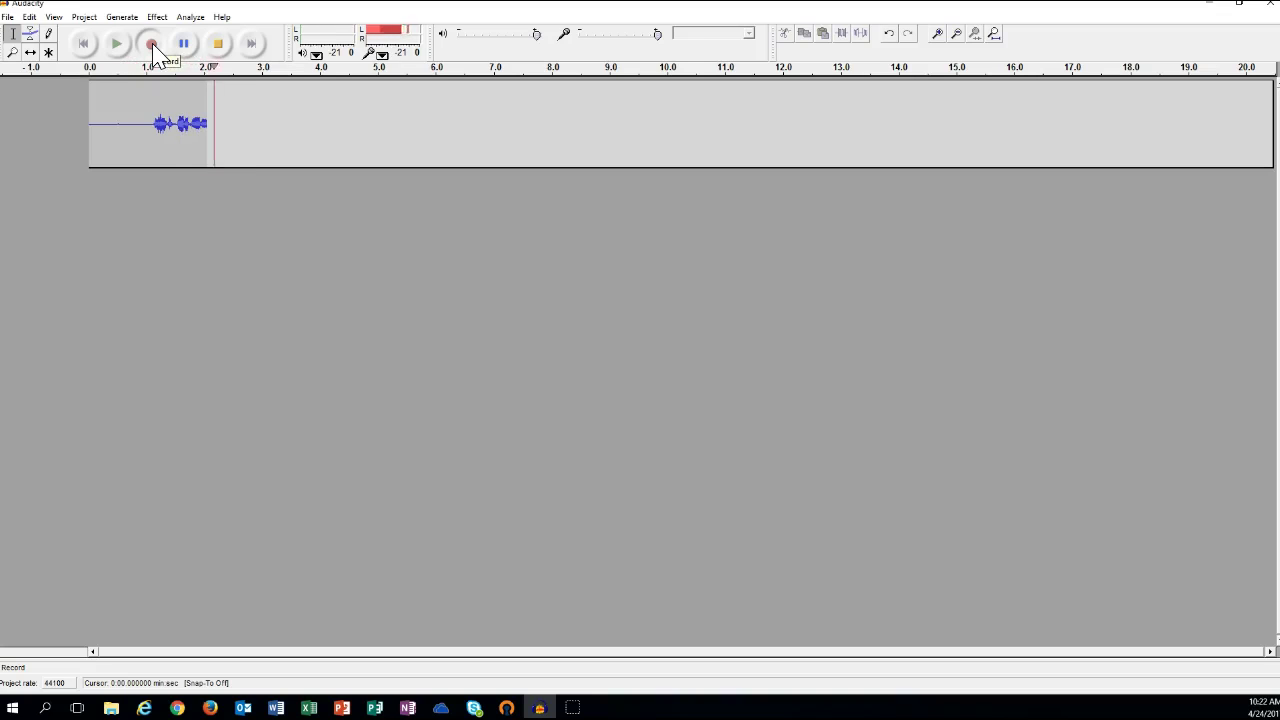
click(217, 45)
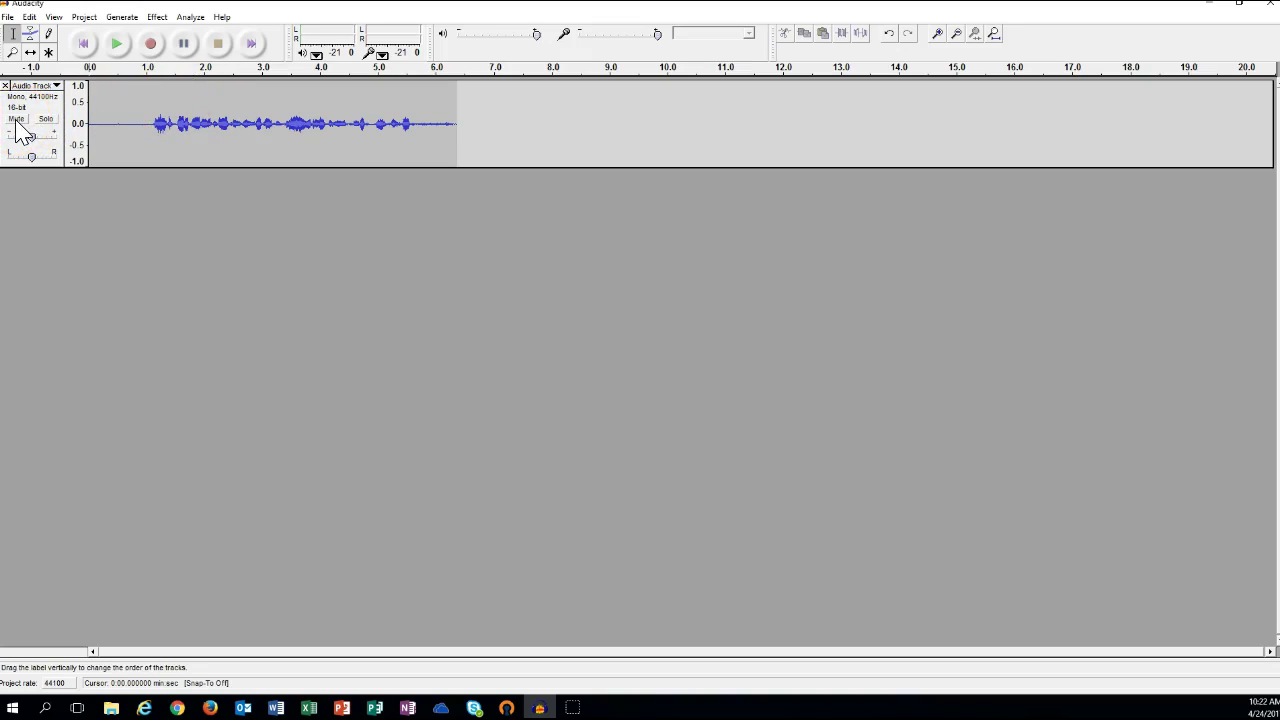
click(147, 117)
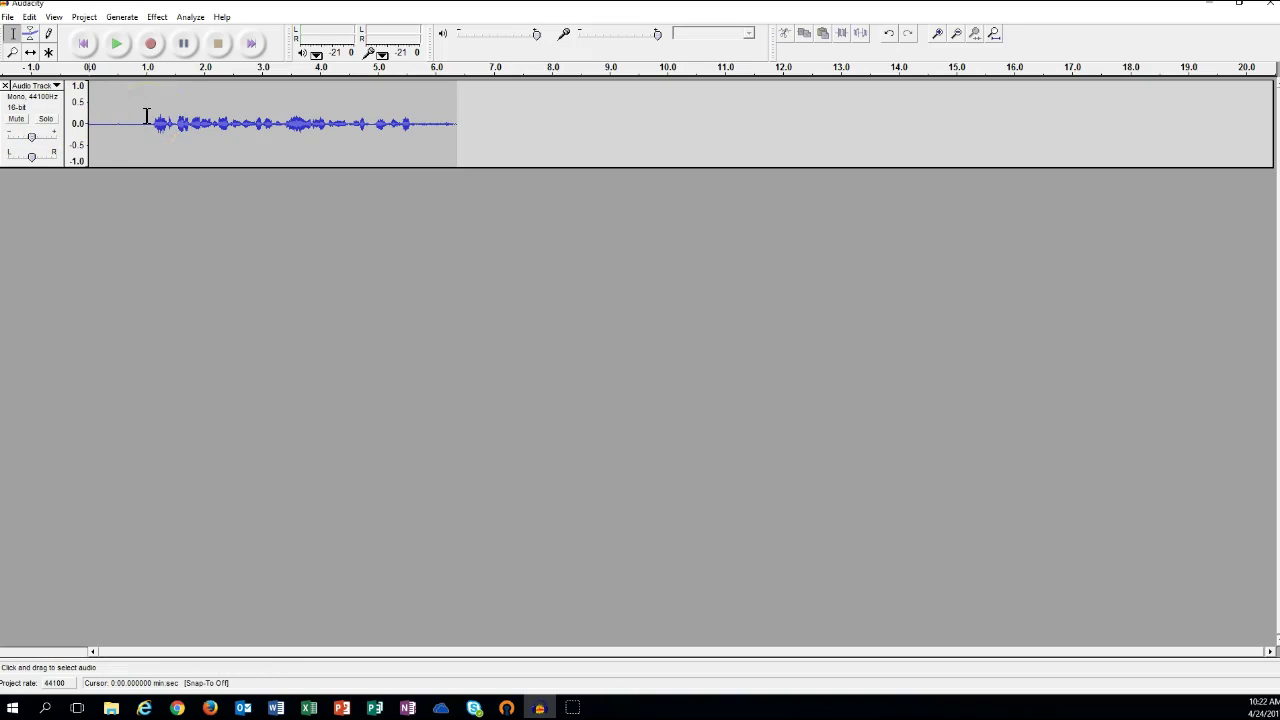
- Mute the first track and record a second audio track about 5 seconds long
click(16, 119)
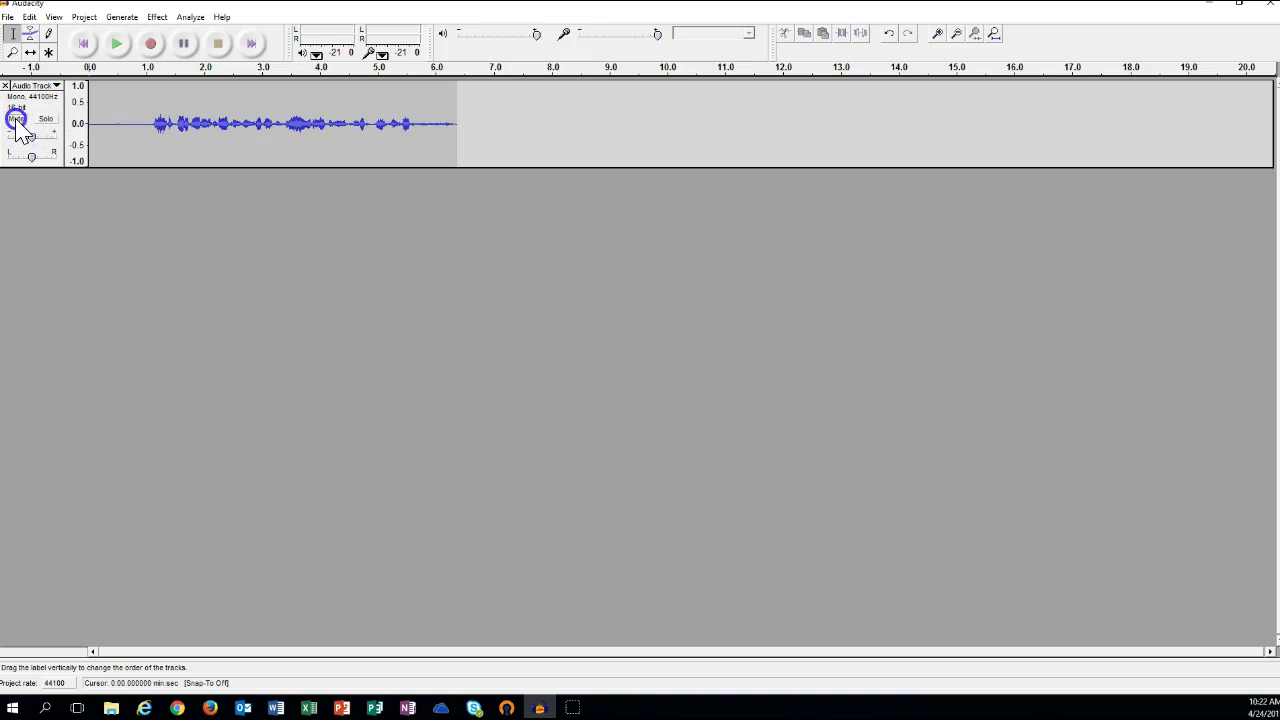
click(151, 45)
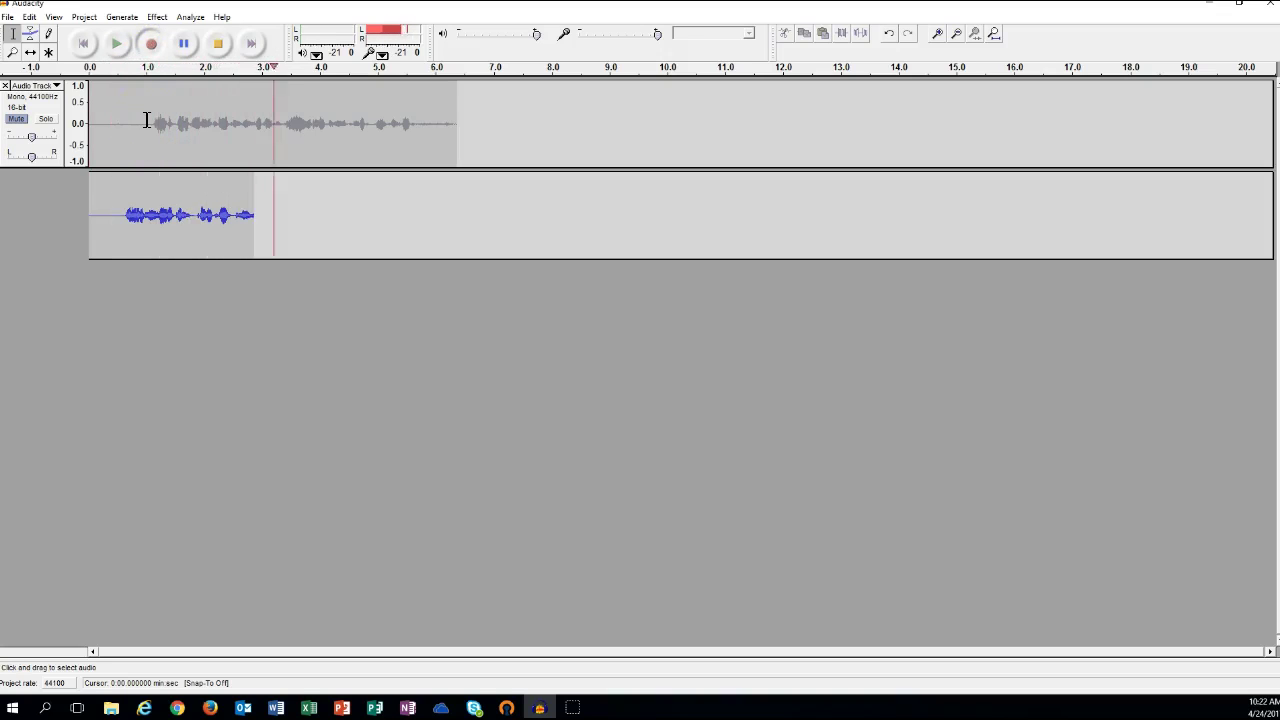
click(219, 45)
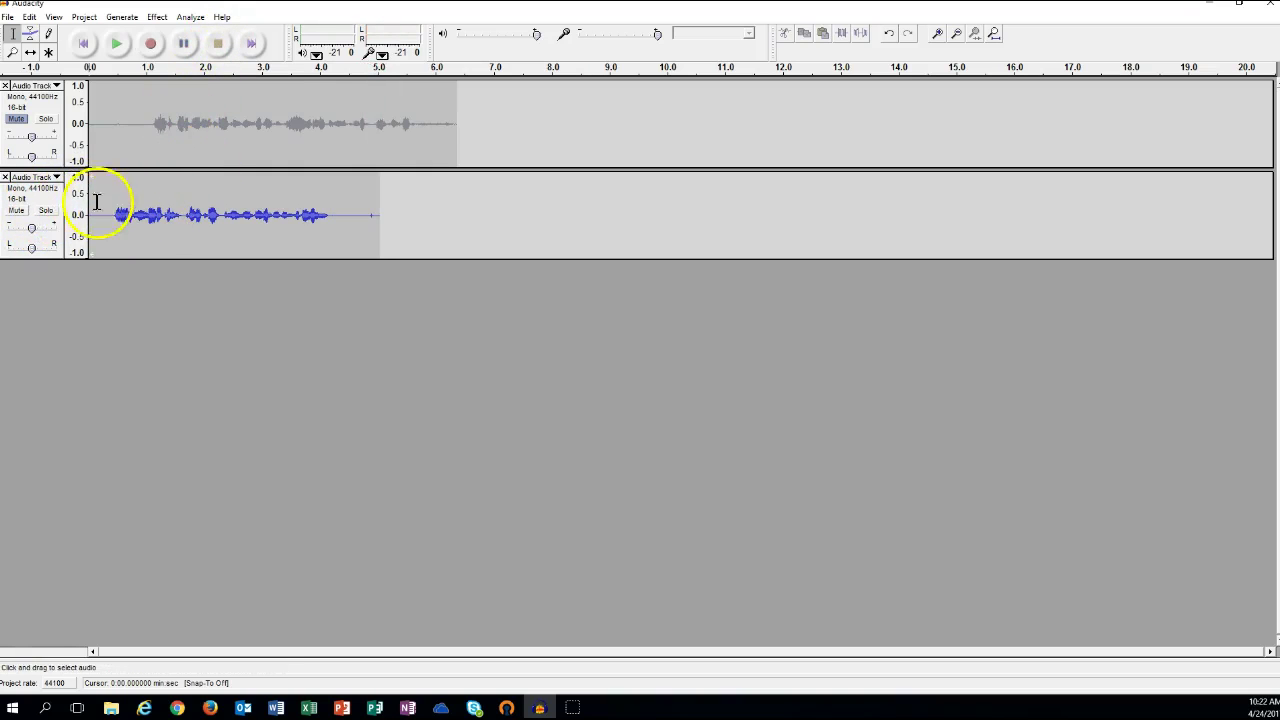
- Mute the second track and record a third audio track about 7 seconds long
click(16, 210)
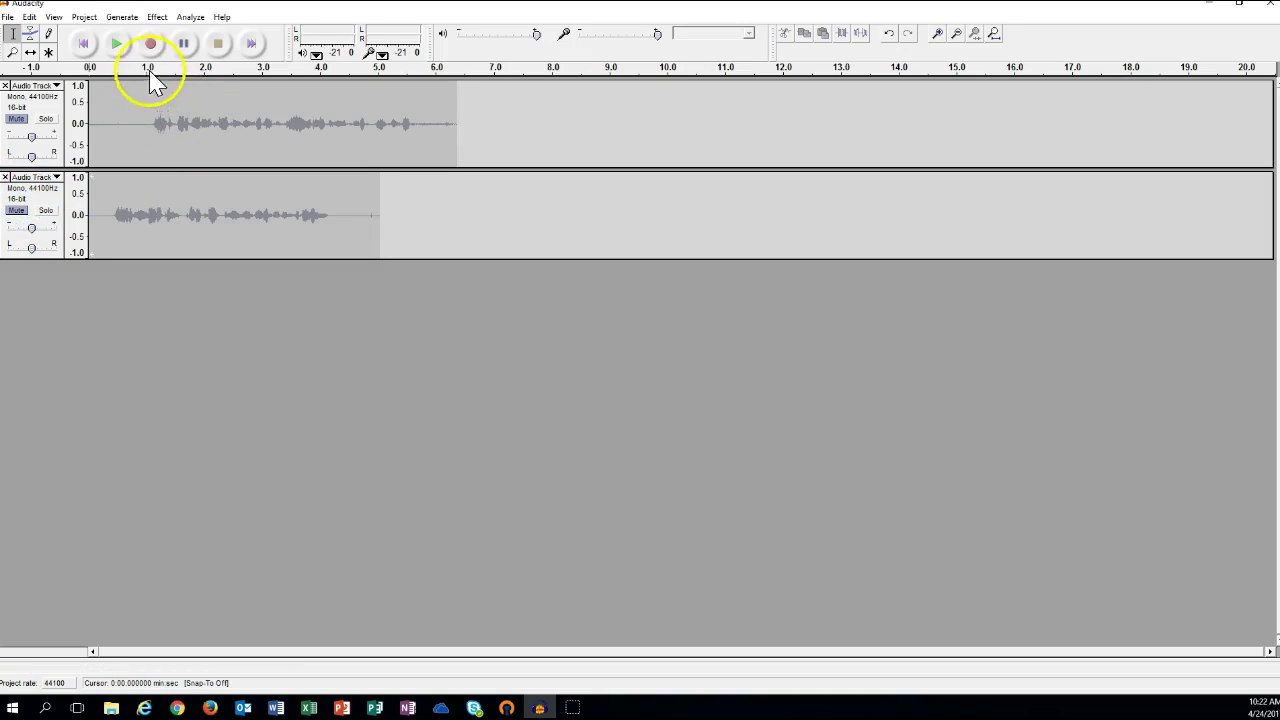
click(151, 44)
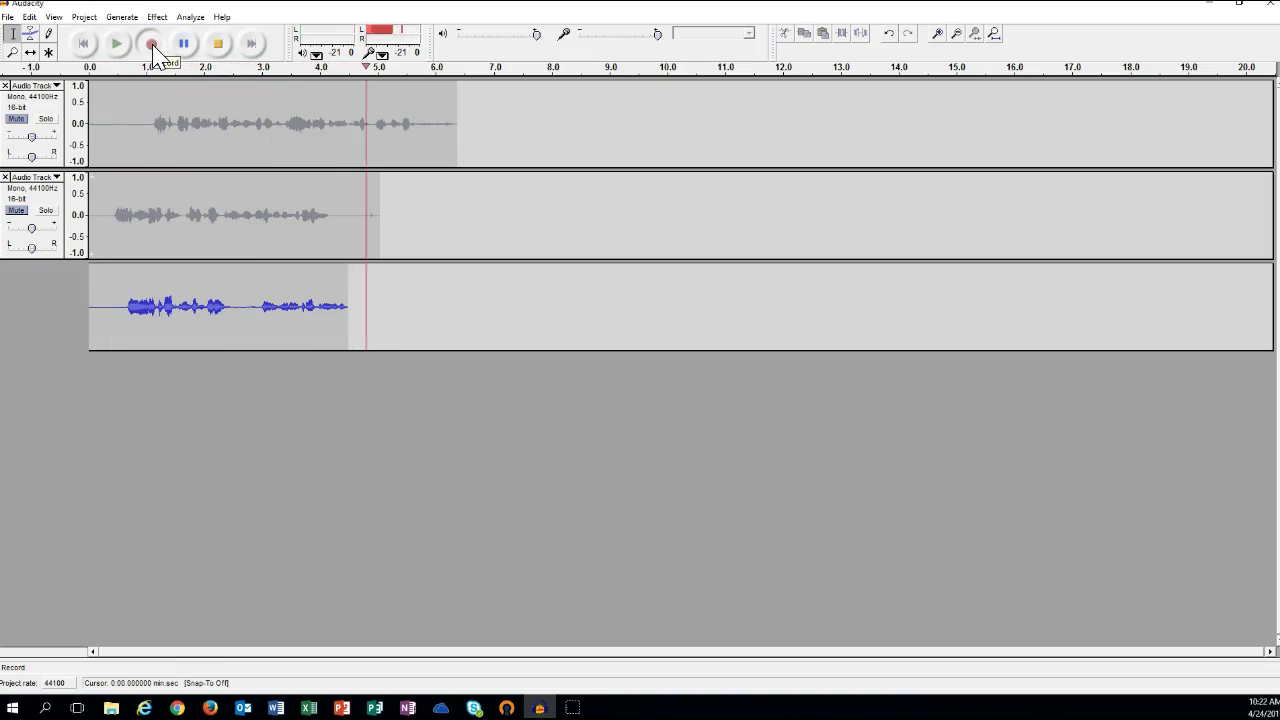
click(218, 45)
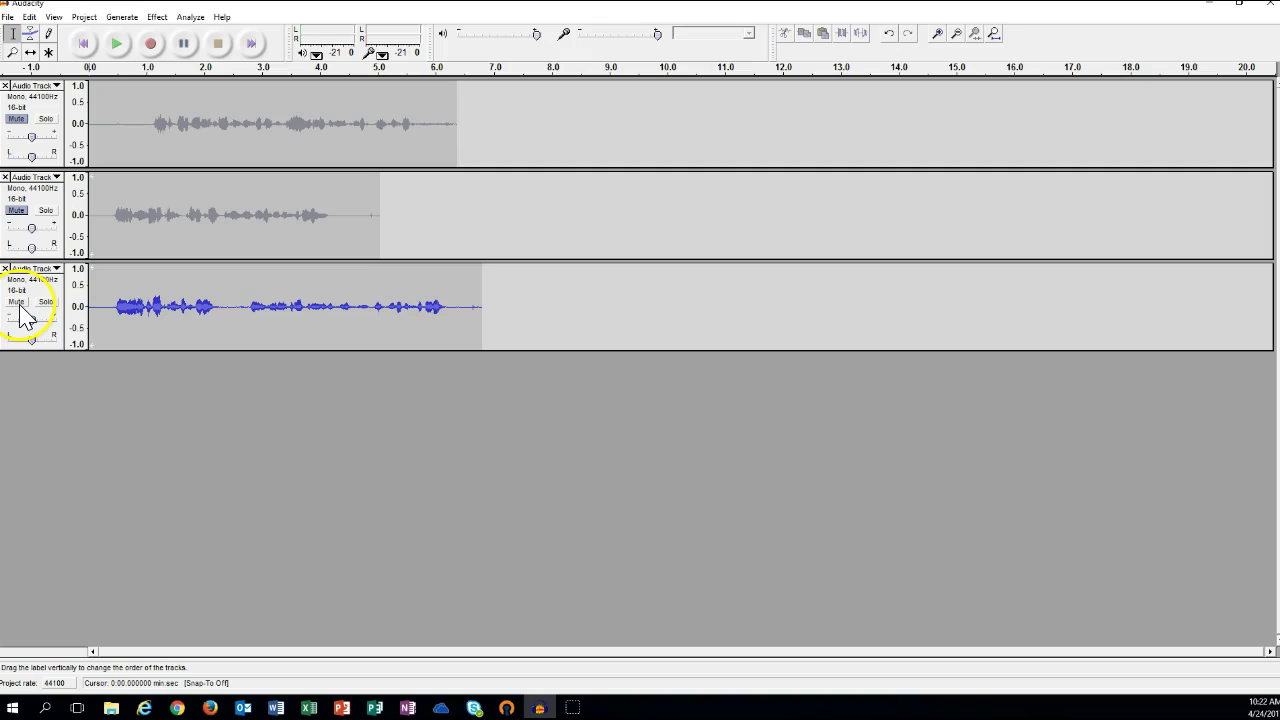
- Unmute the second and first tracks so all three recordings are audible
click(17, 210)
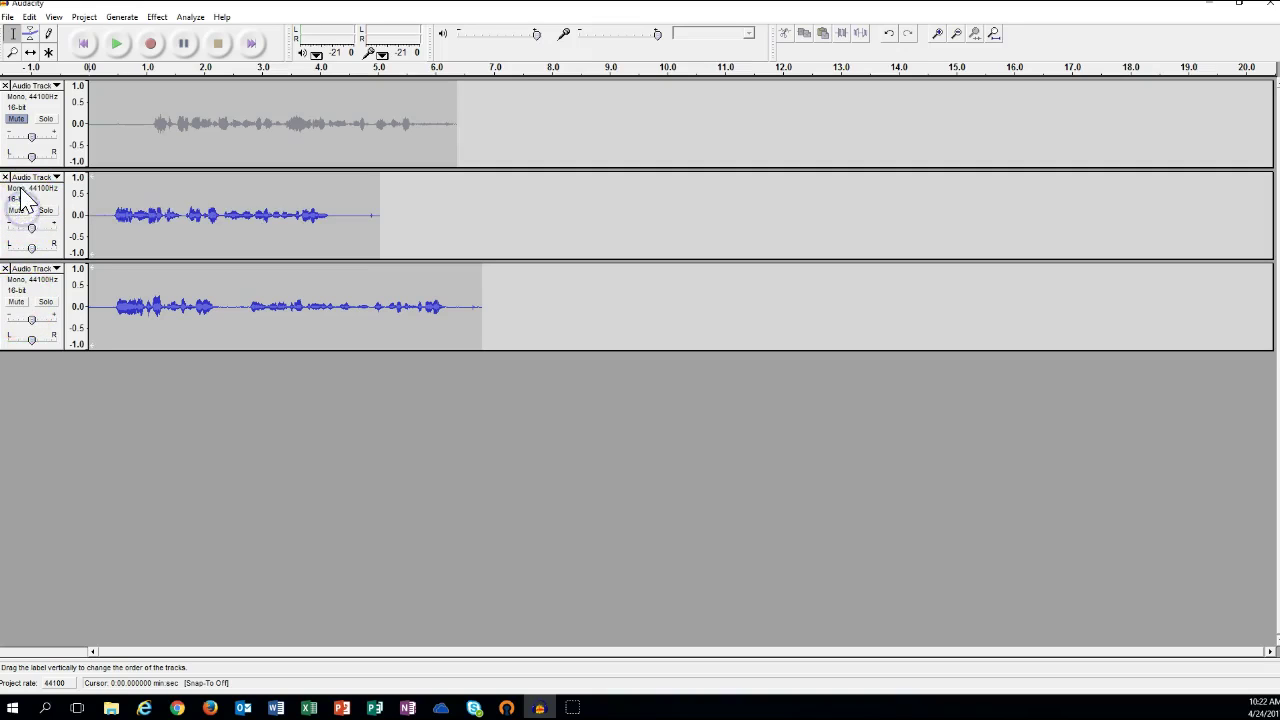
click(16, 118)
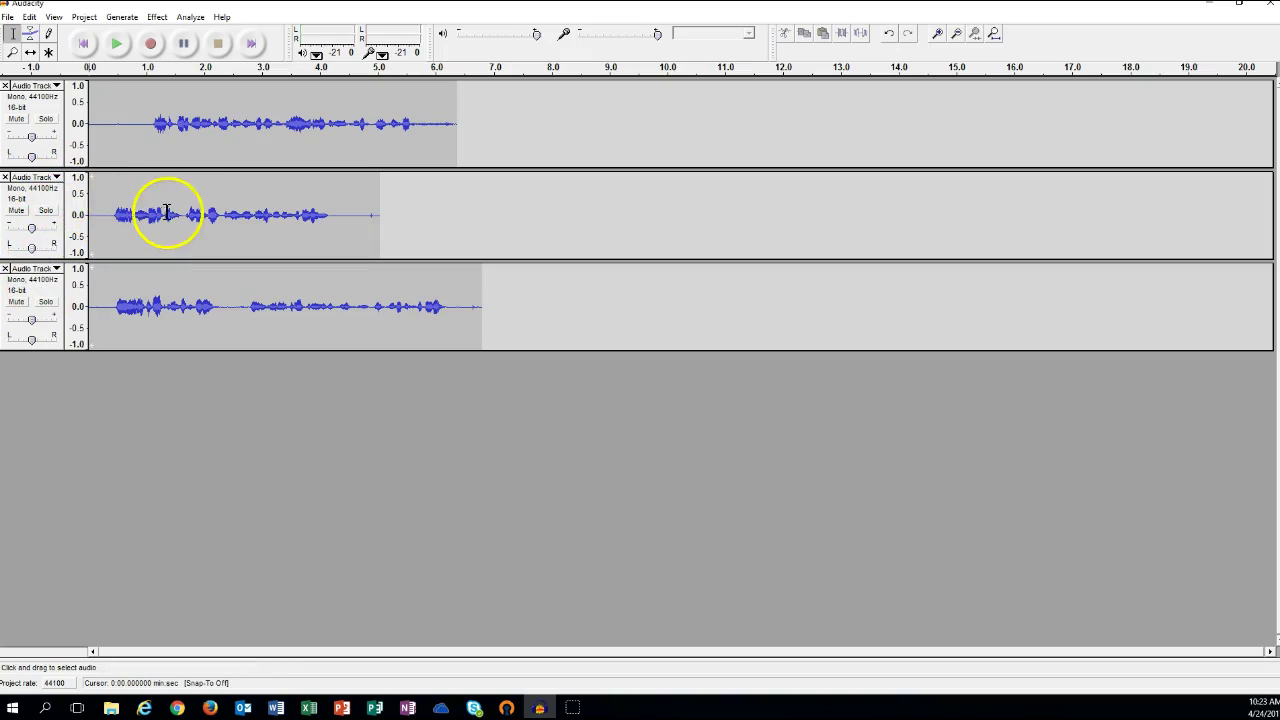
- Solo the second track to play it on its own, stop playback and turn solo off again
click(46, 211)
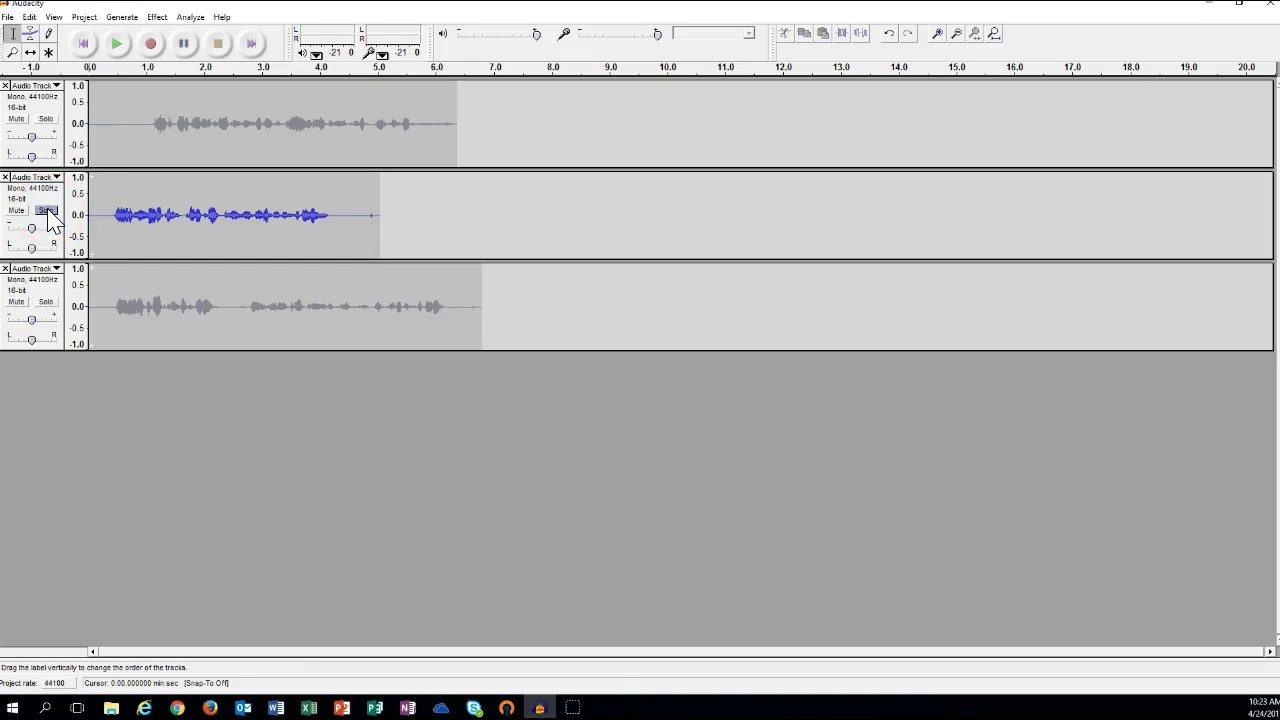
click(118, 45)
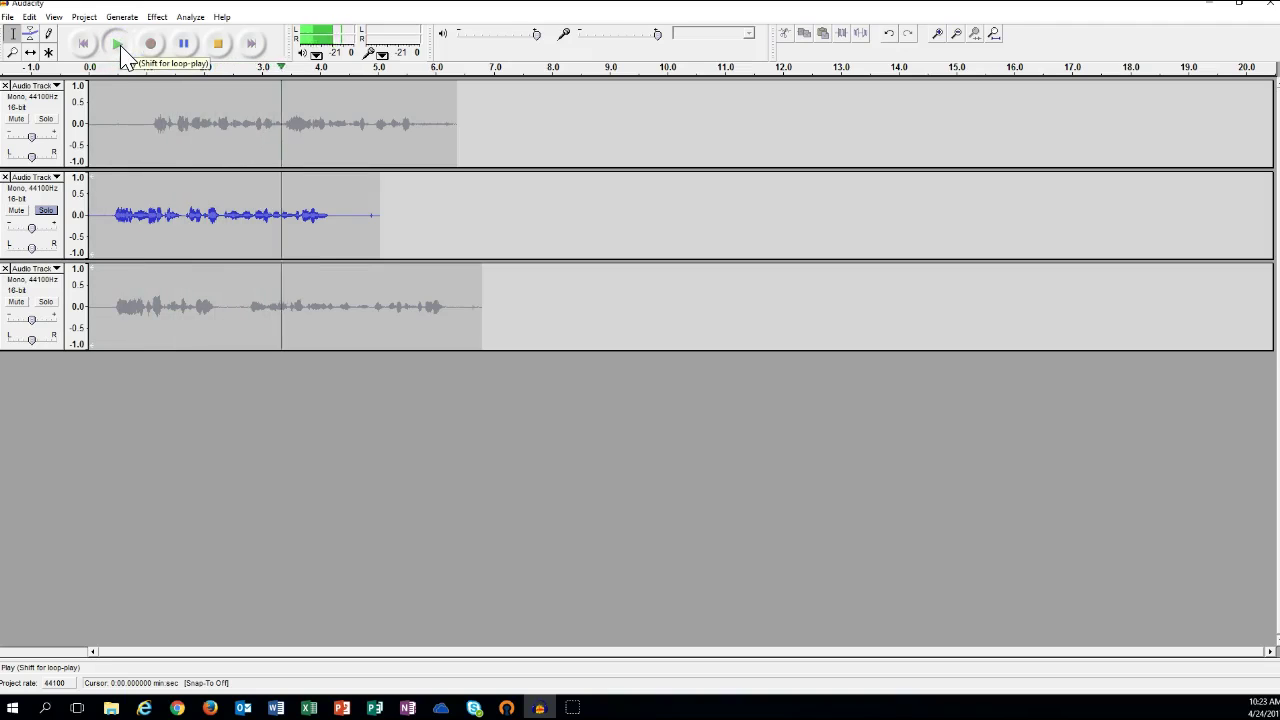
click(184, 45)
click(217, 43)
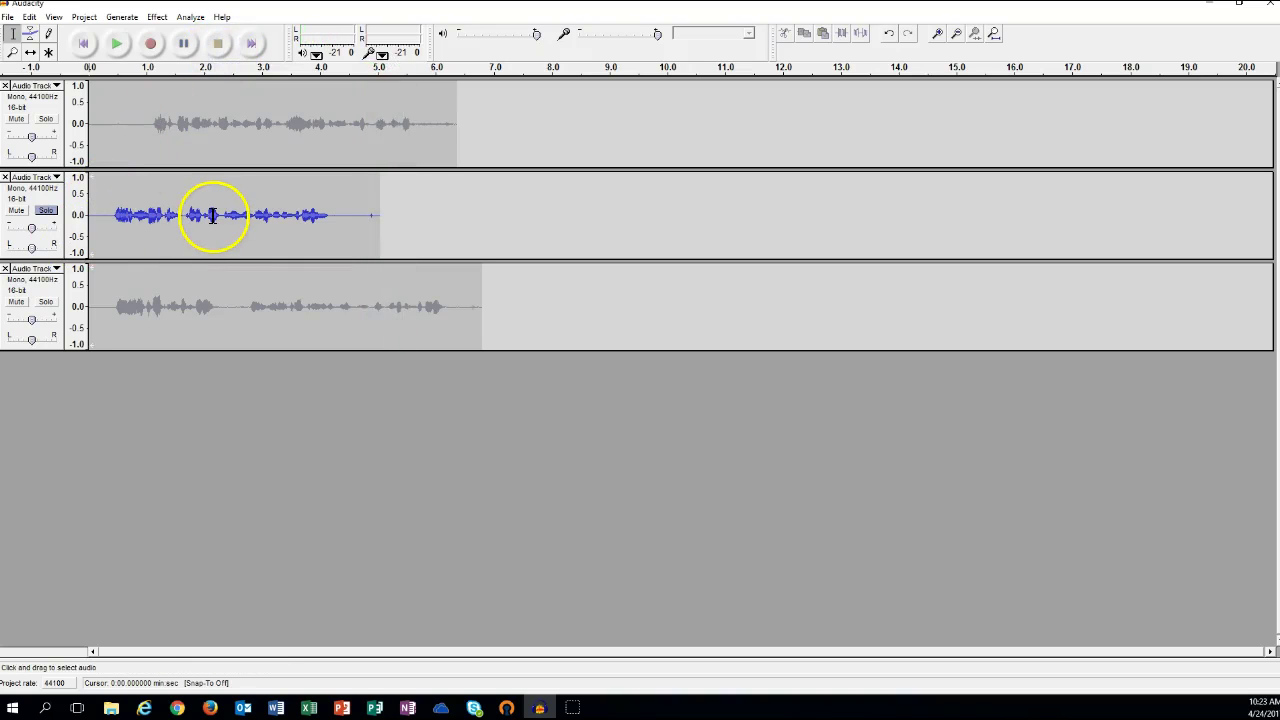
click(46, 210)
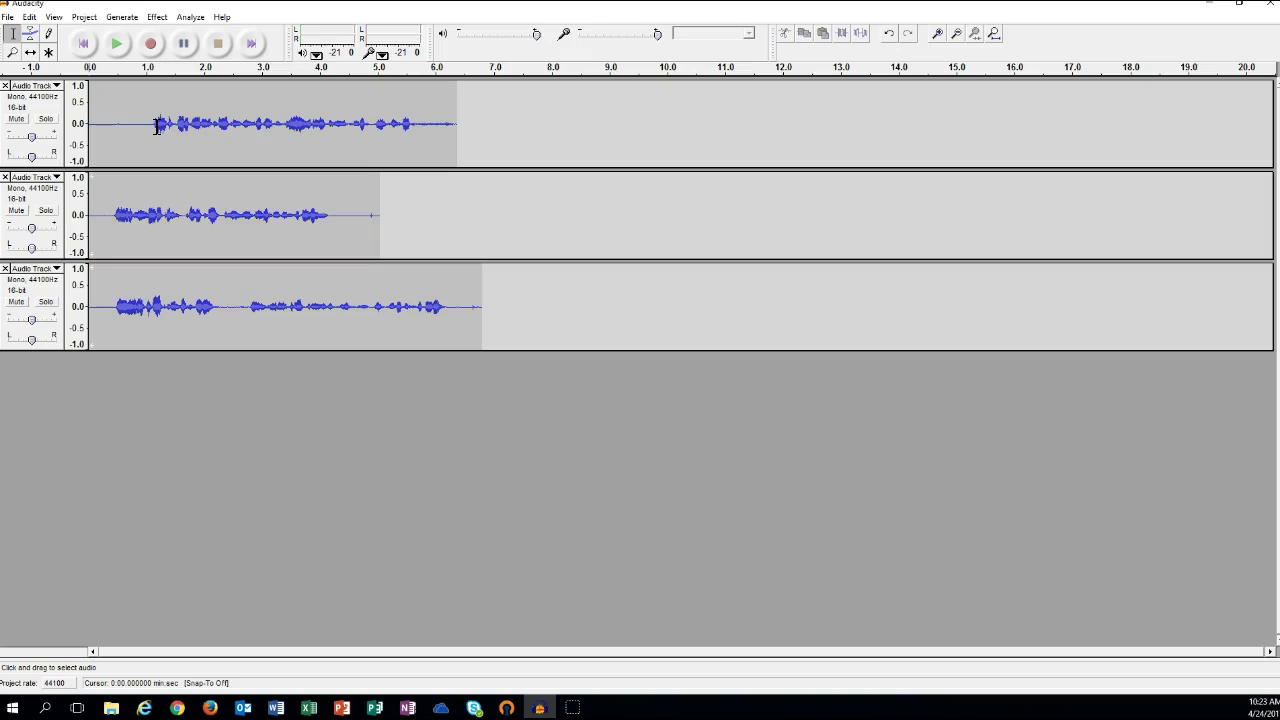
- Rename the first audio track as Track #1
click(58, 88)
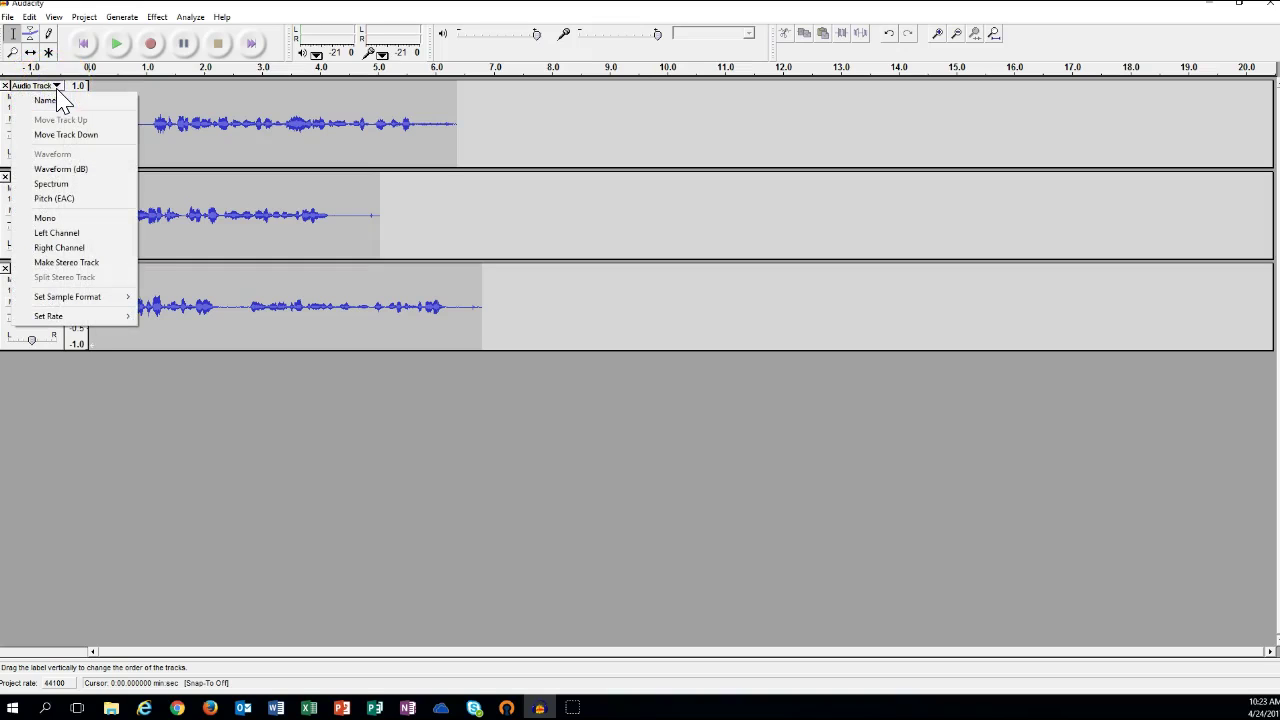
click(60, 100)
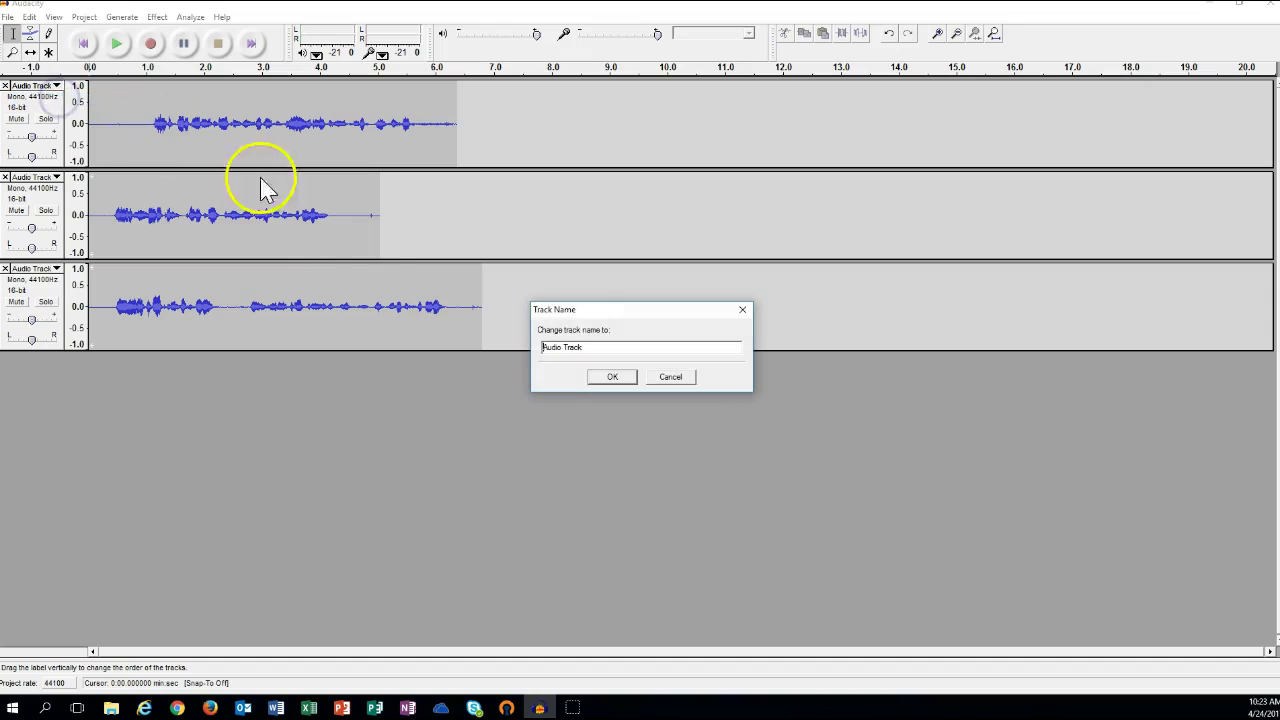
drag(600, 349, 460, 354)
text(Track #1)
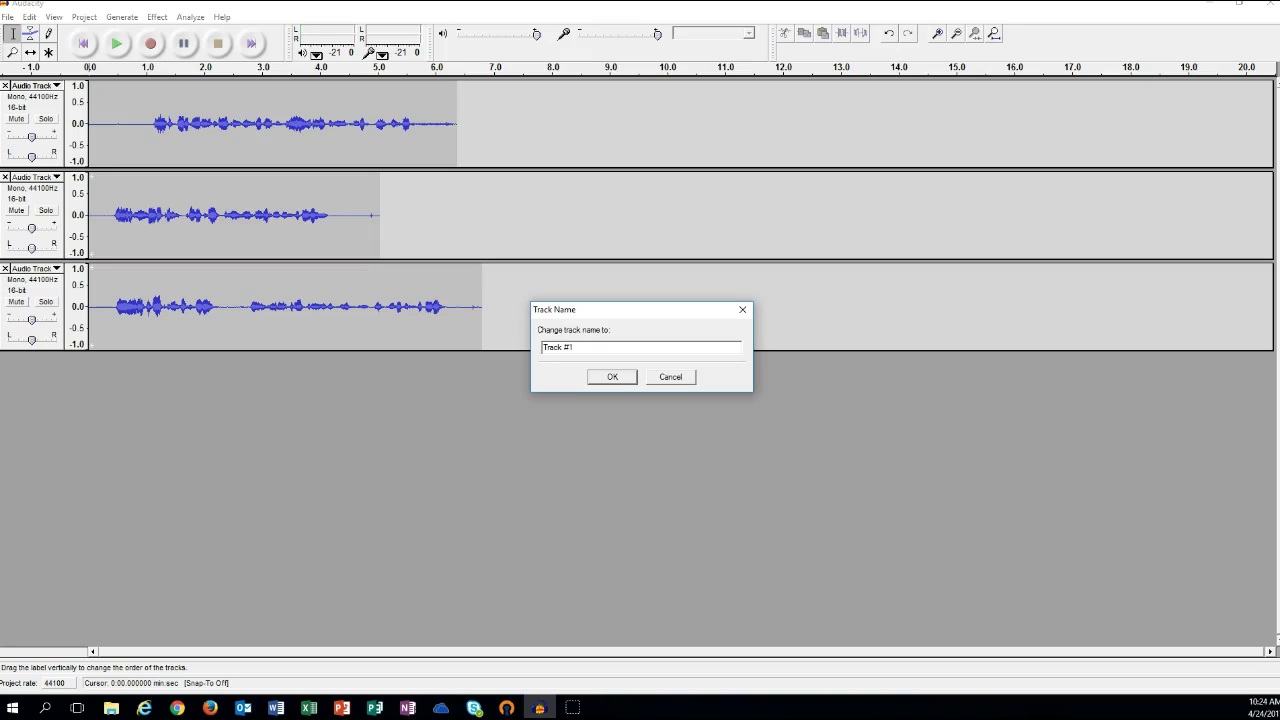
click(613, 378)
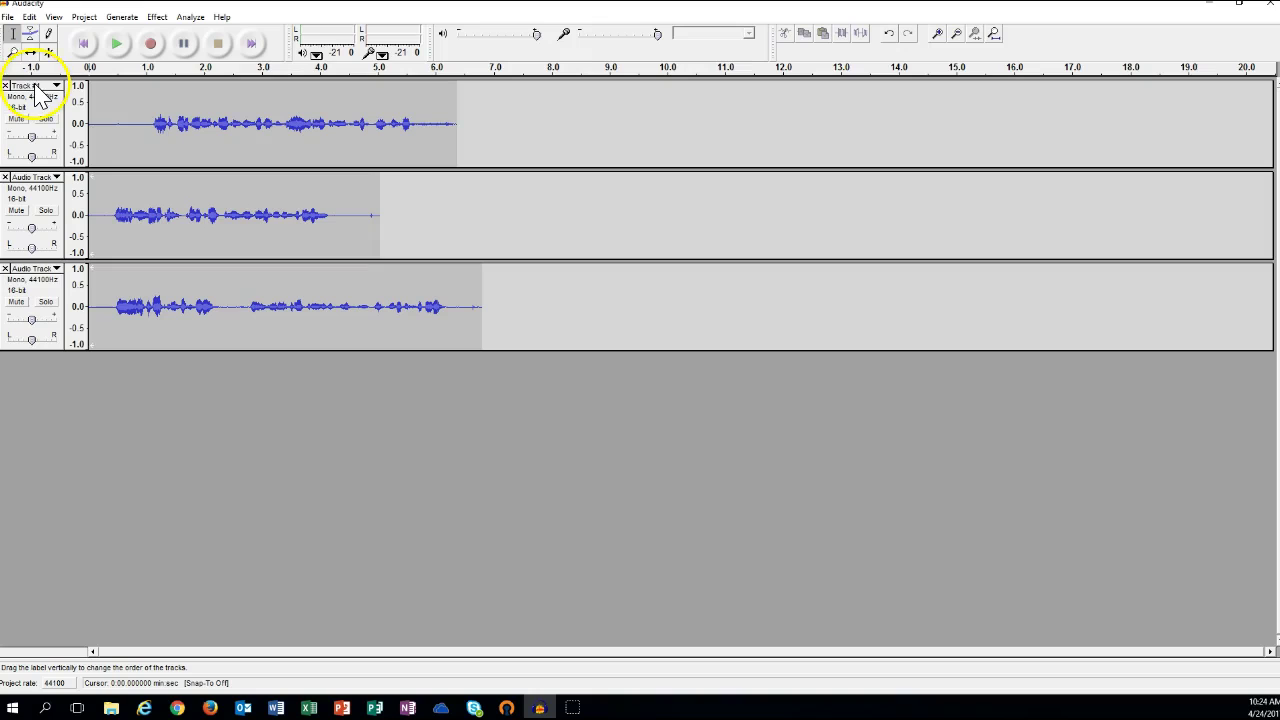
- Rename the second audio track as Track #2
click(57, 177)
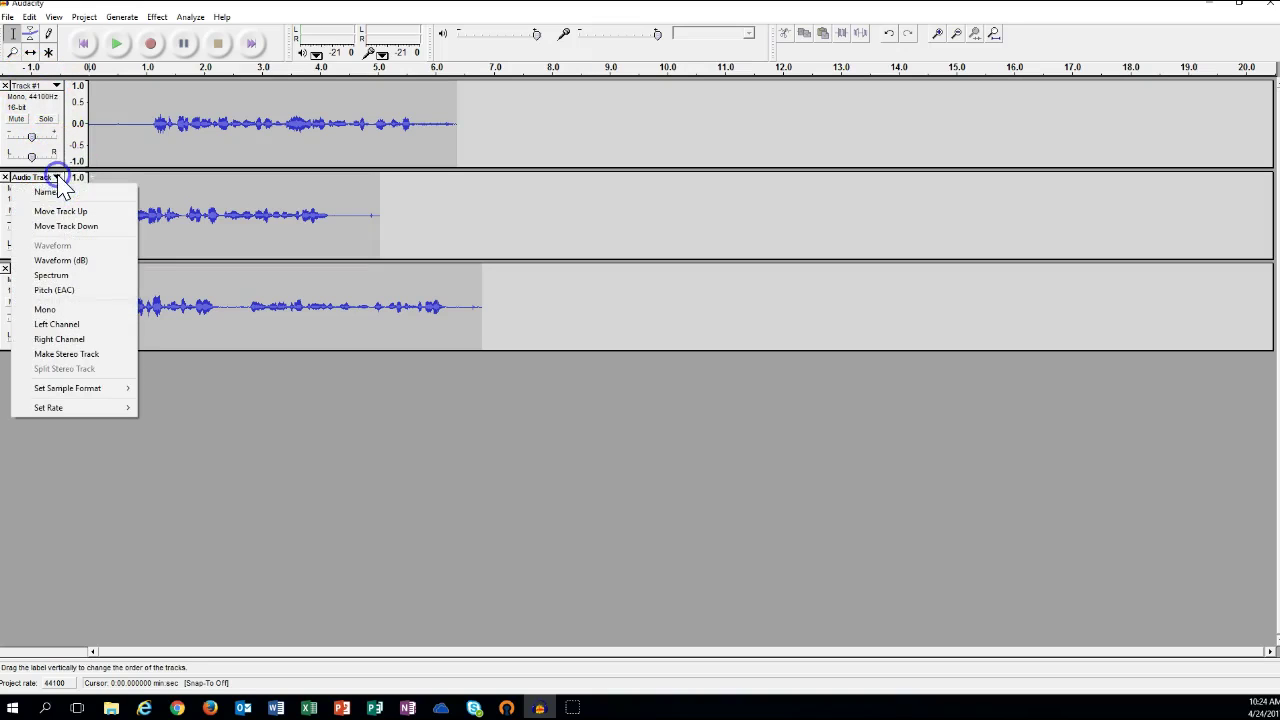
click(47, 192)
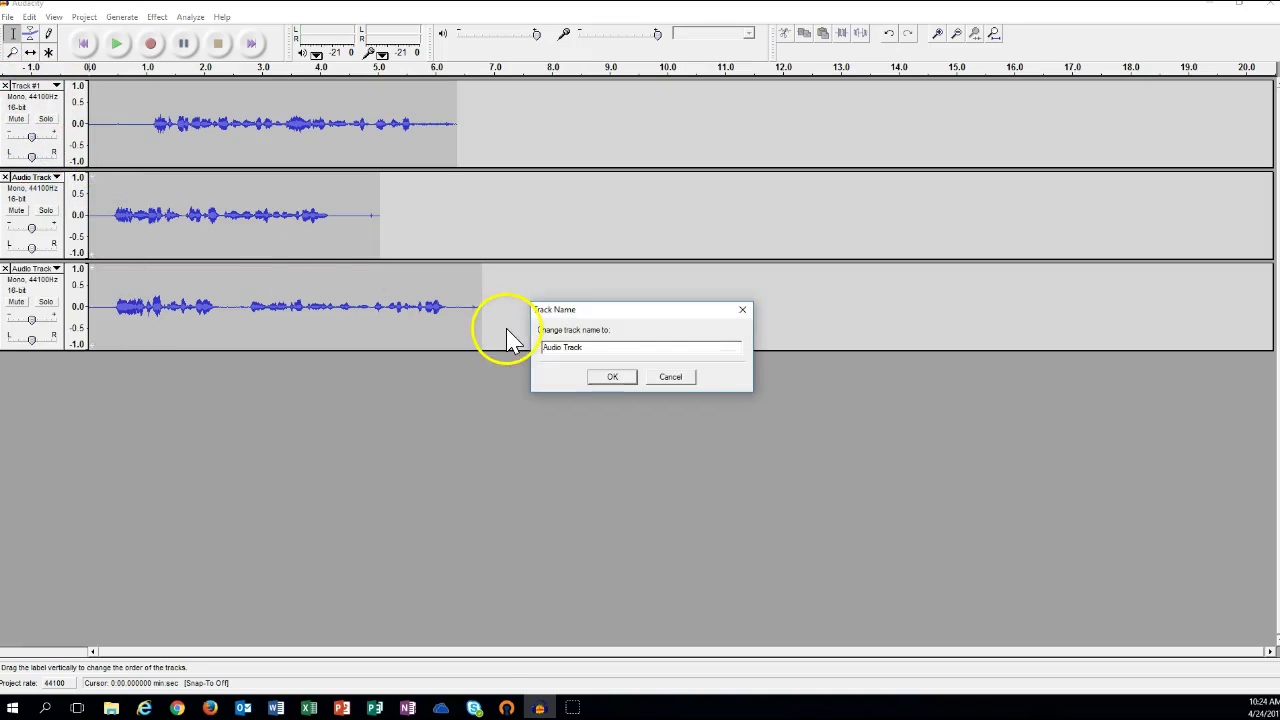
drag(595, 347, 466, 364)
text(Track #2)
click(607, 377)
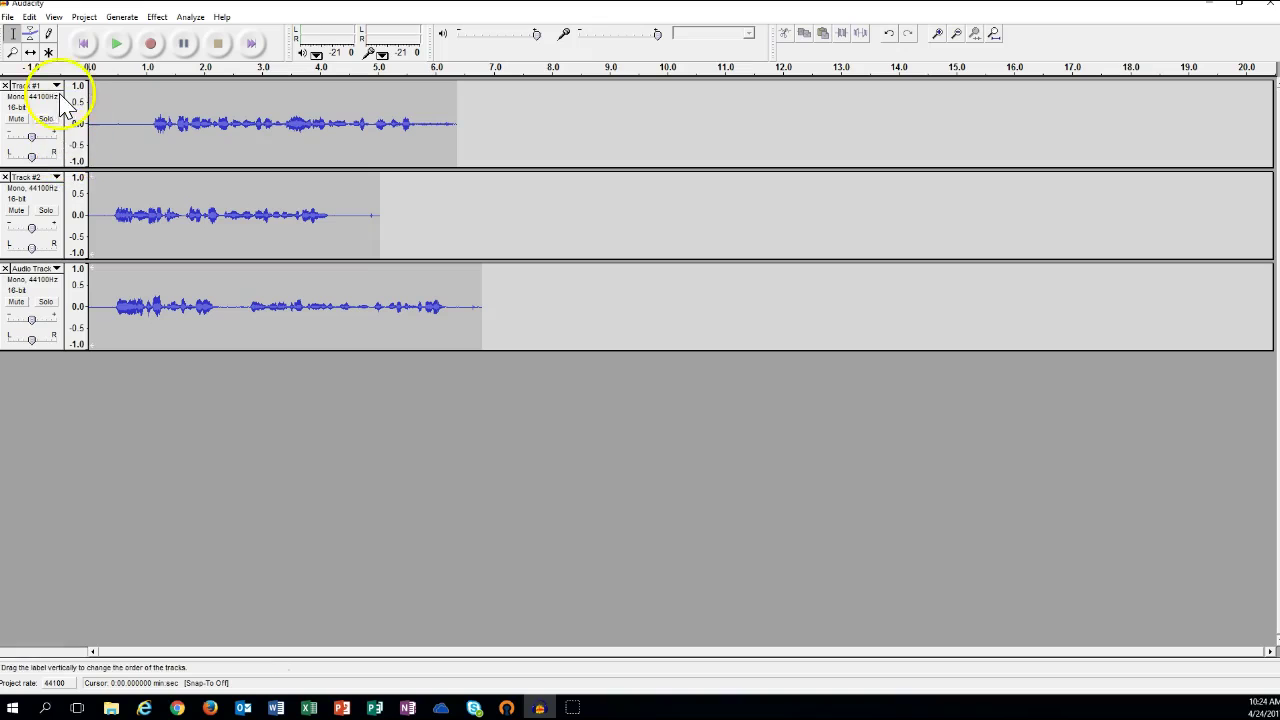
- Move the third, still unnamed audio track up two places, above Track #1
click(57, 269)
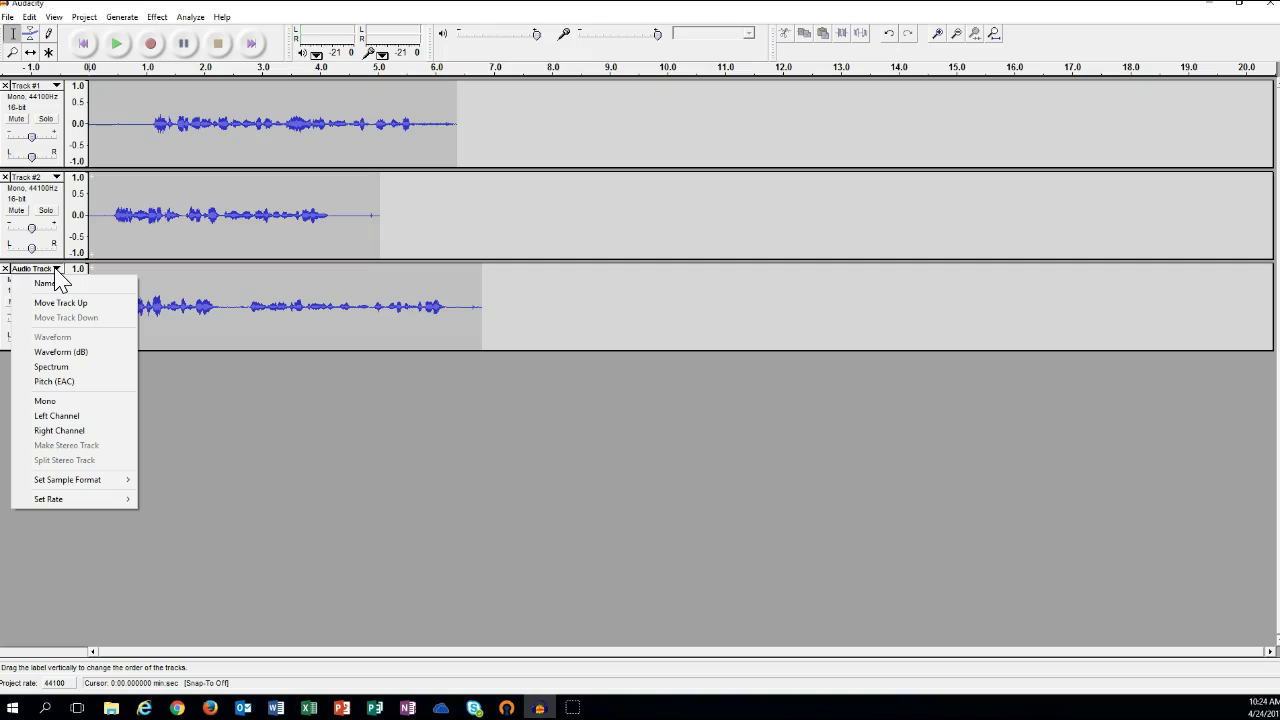
click(66, 302)
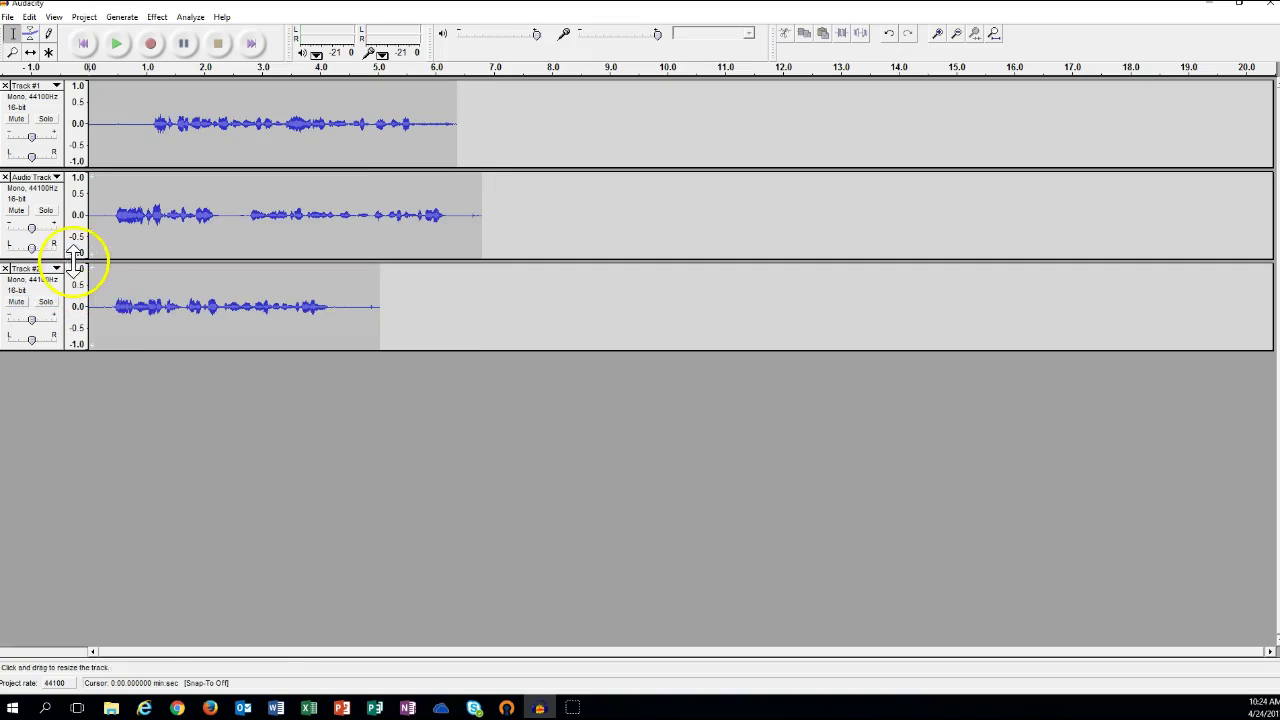
click(57, 177)
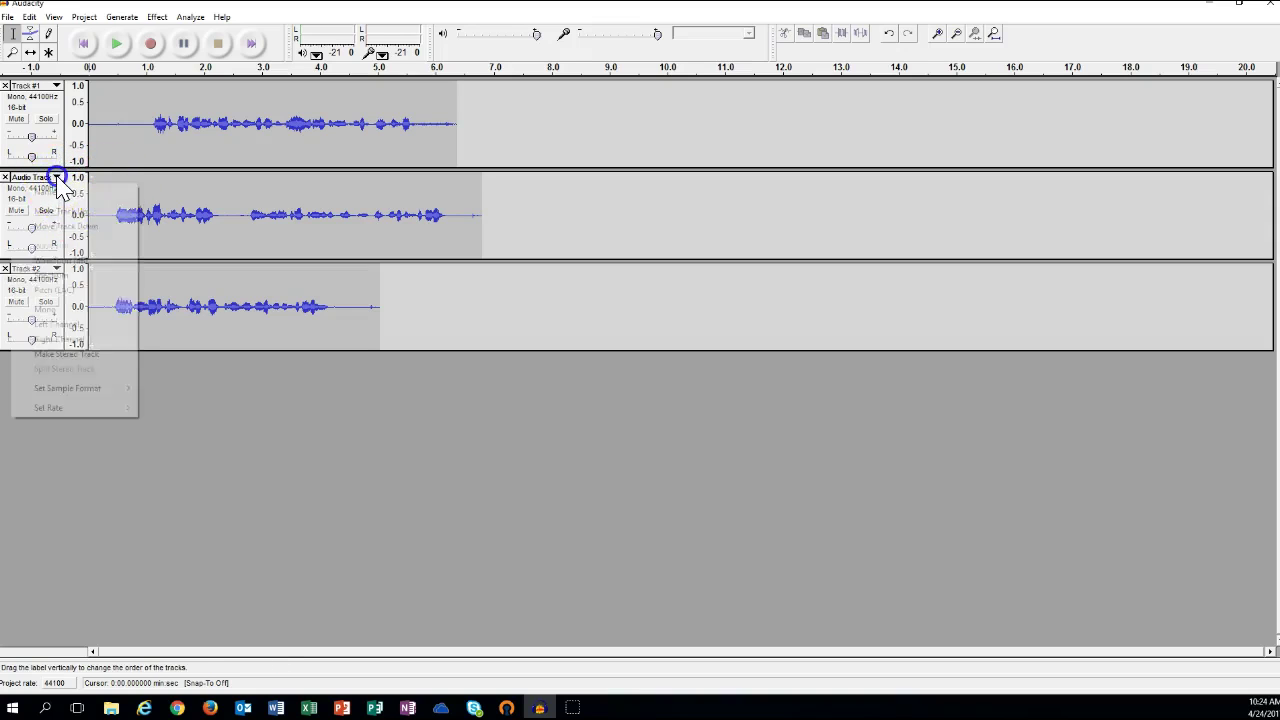
click(66, 214)
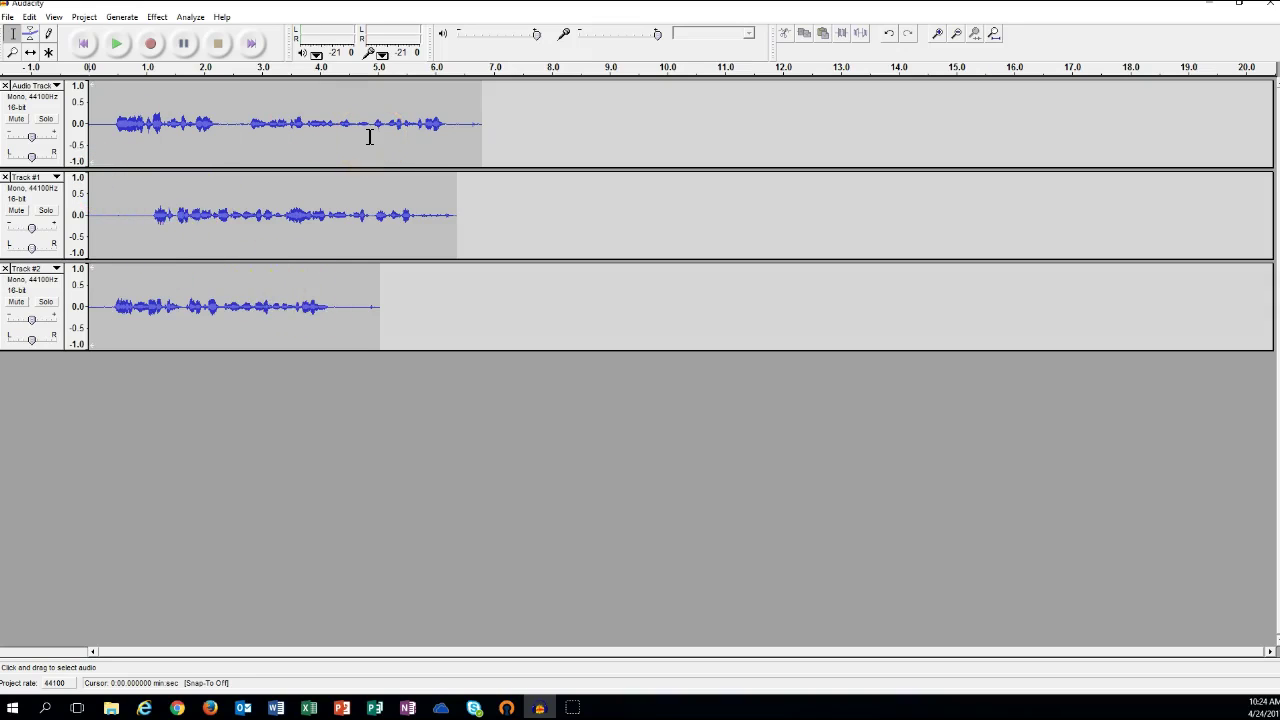
- Reorder the unnamed audio track back to below Track #2 and clear the track selection
click(53, 110)
drag(53, 110, 62, 316)
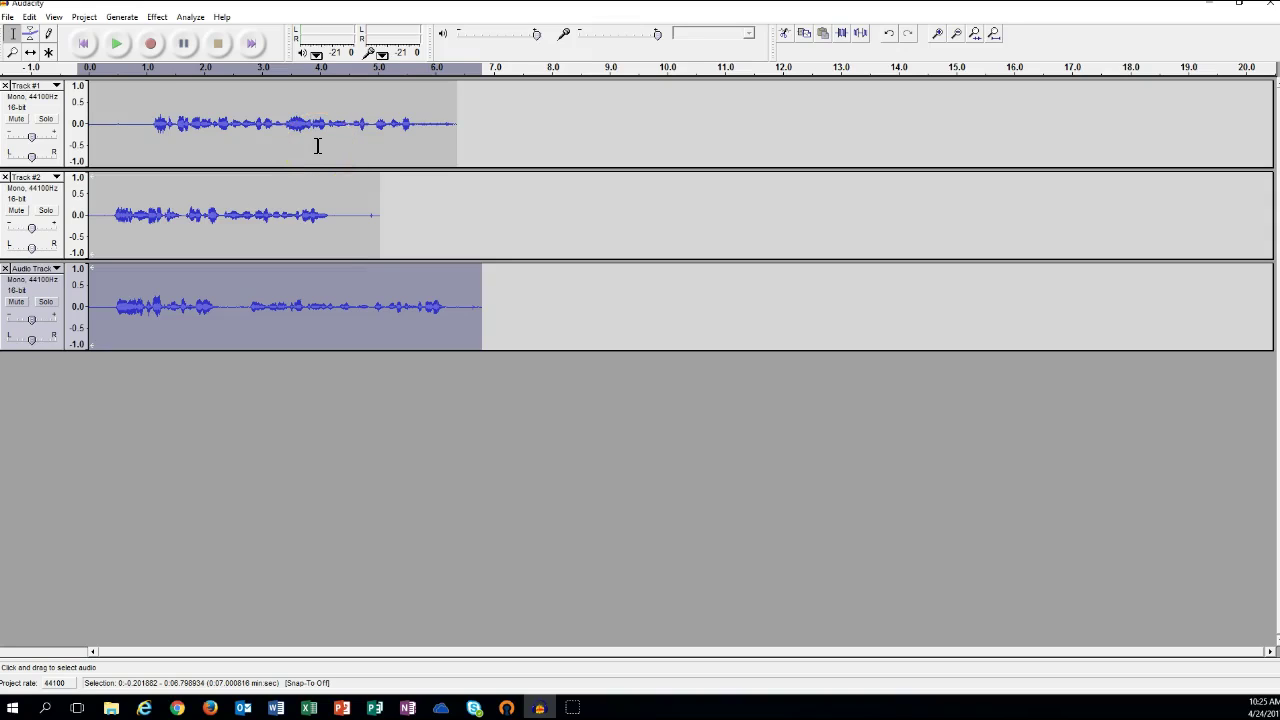
click(225, 396)
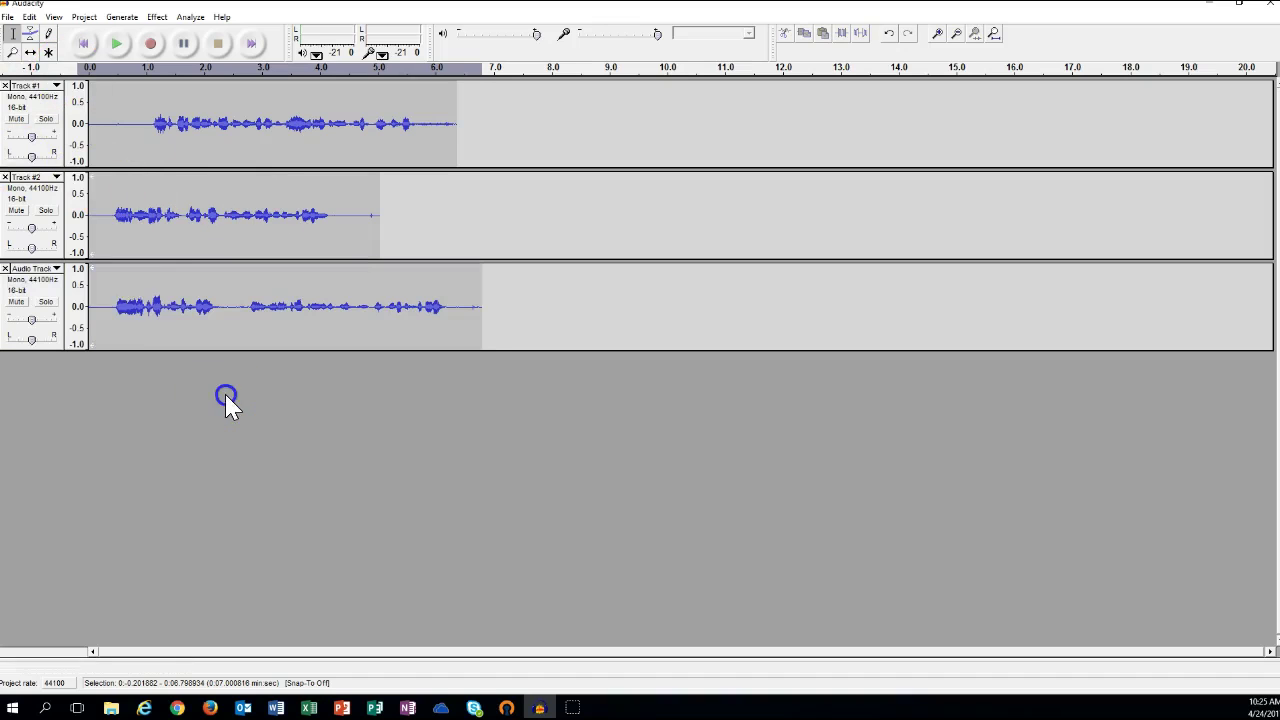
click(502, 155)
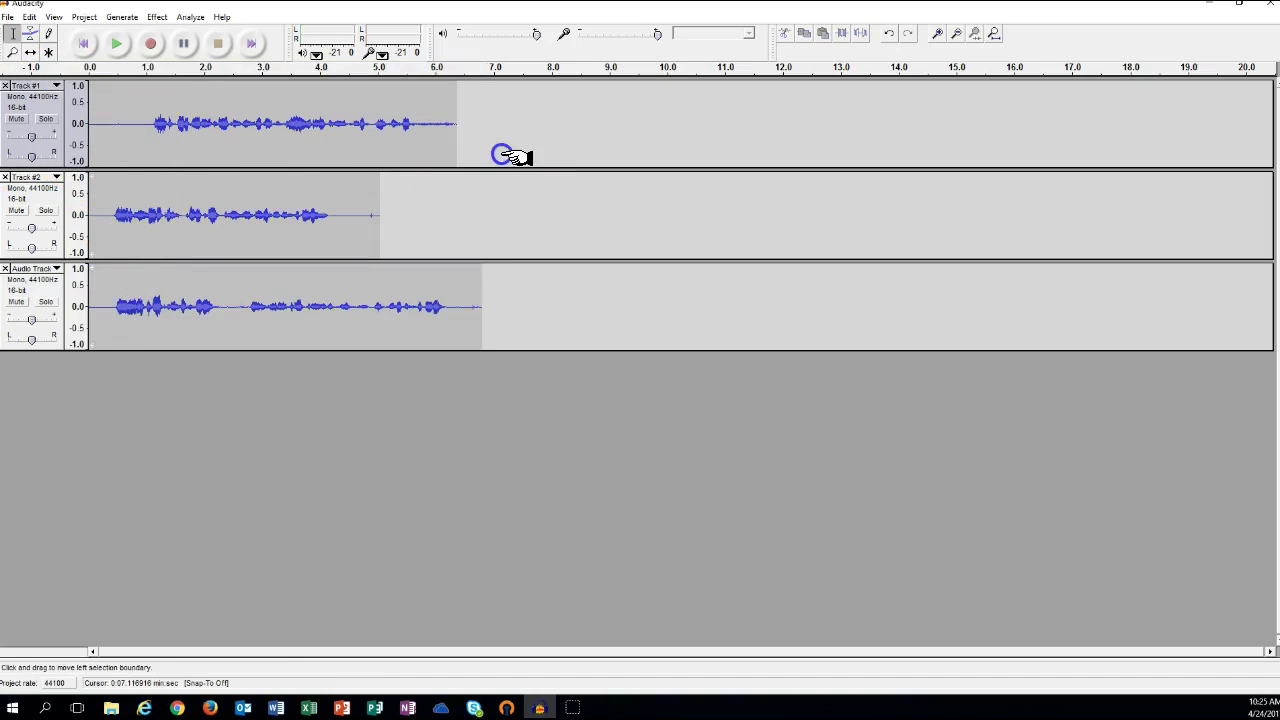
click(116, 410)
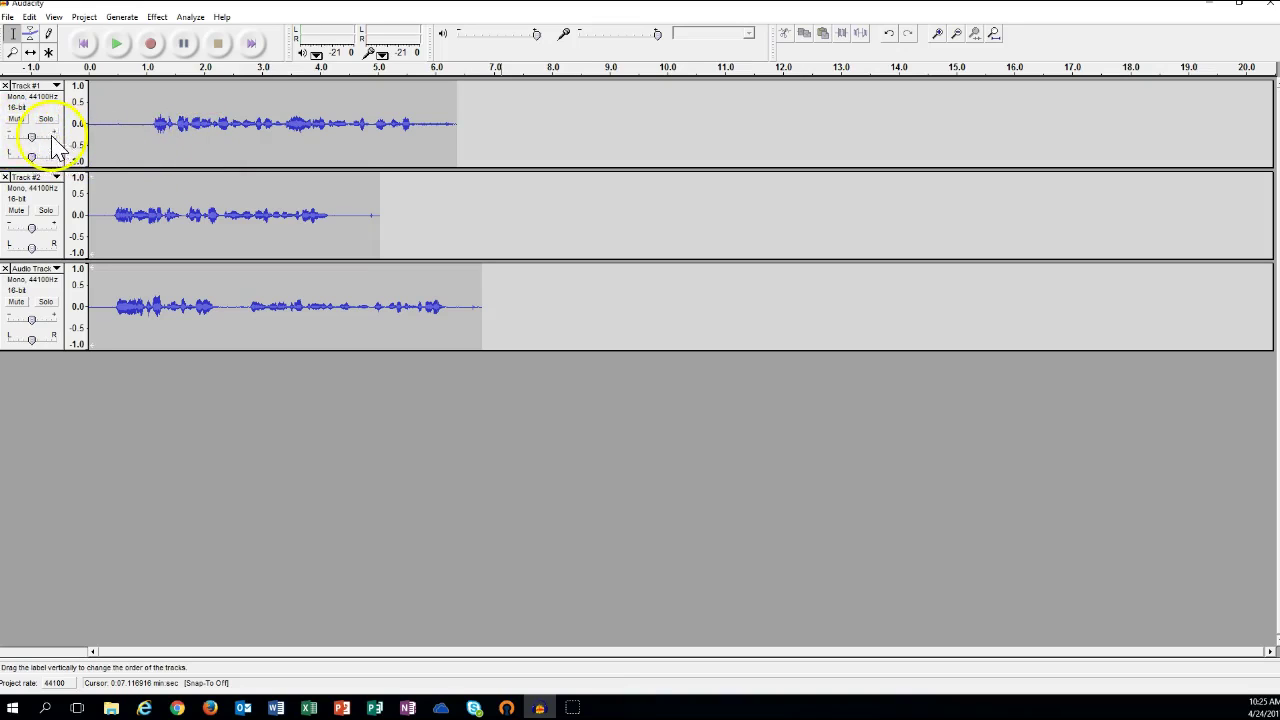
- Adjust the gain of Track #1 to a higher level
drag(32, 136, 33, 135)
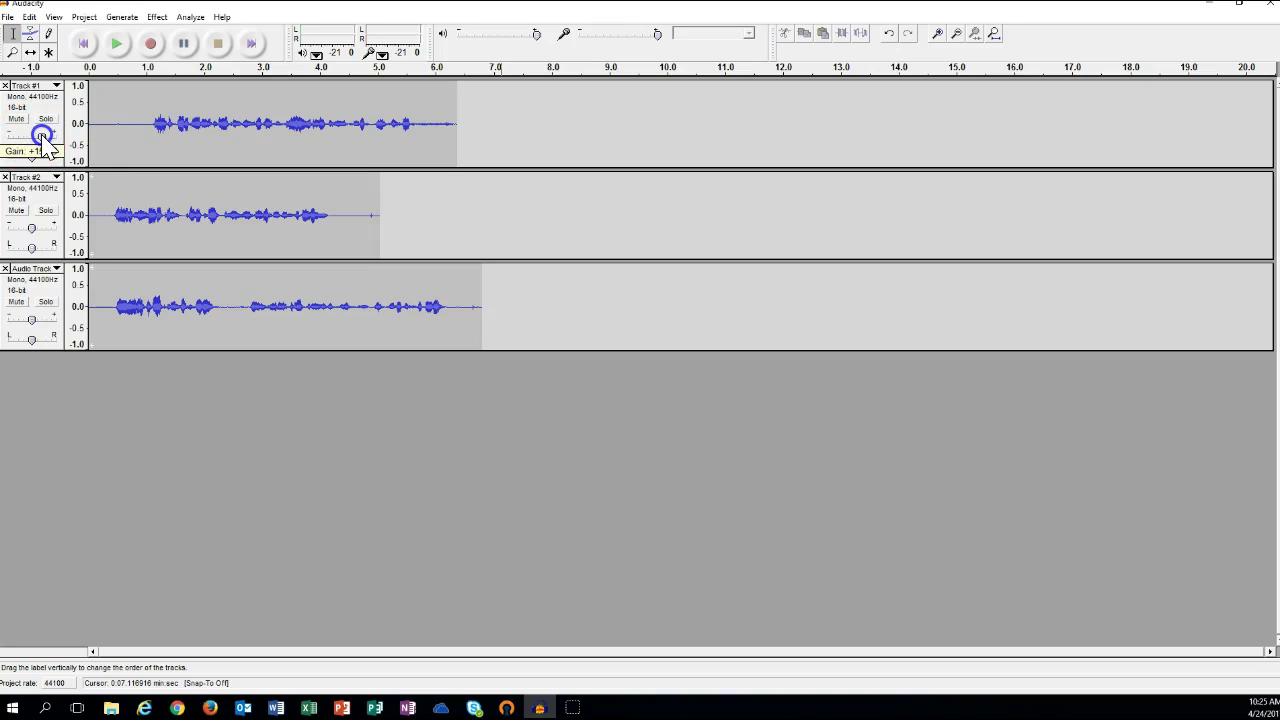
drag(19, 139, 41, 141)
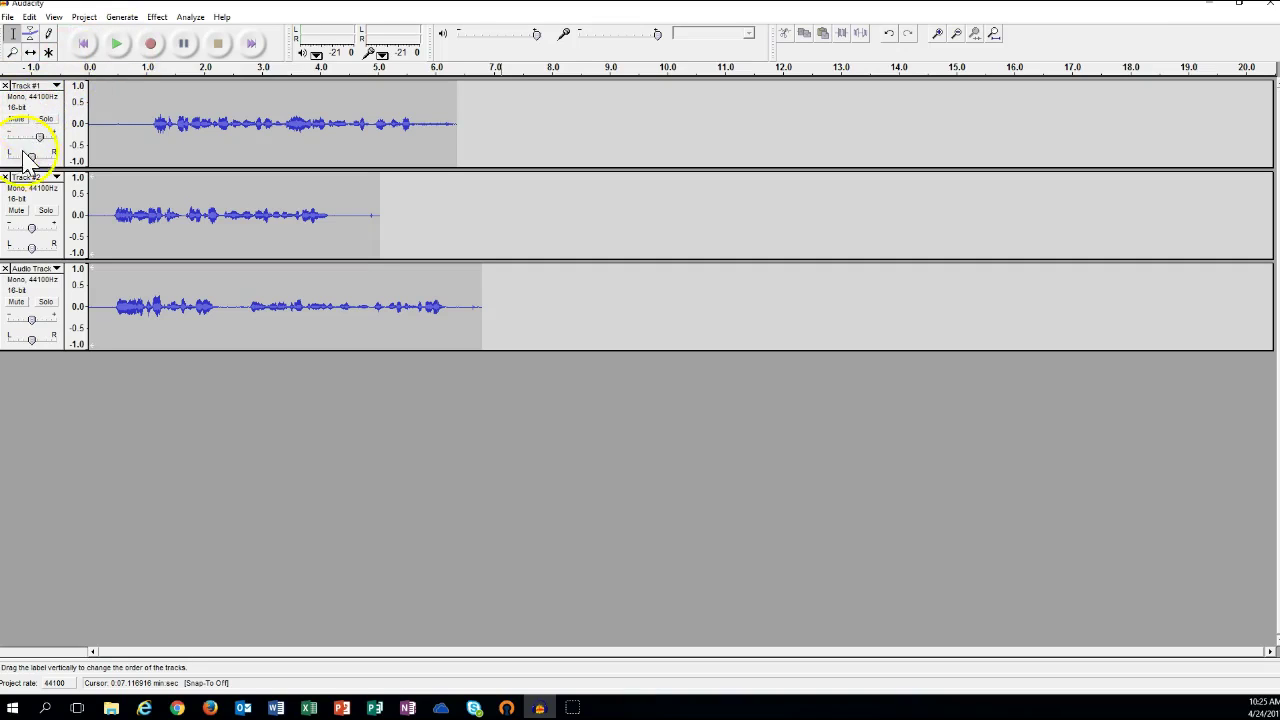
- Solo Track #1, play it back to hear the adjusted gain, and stop playback
click(54, 121)
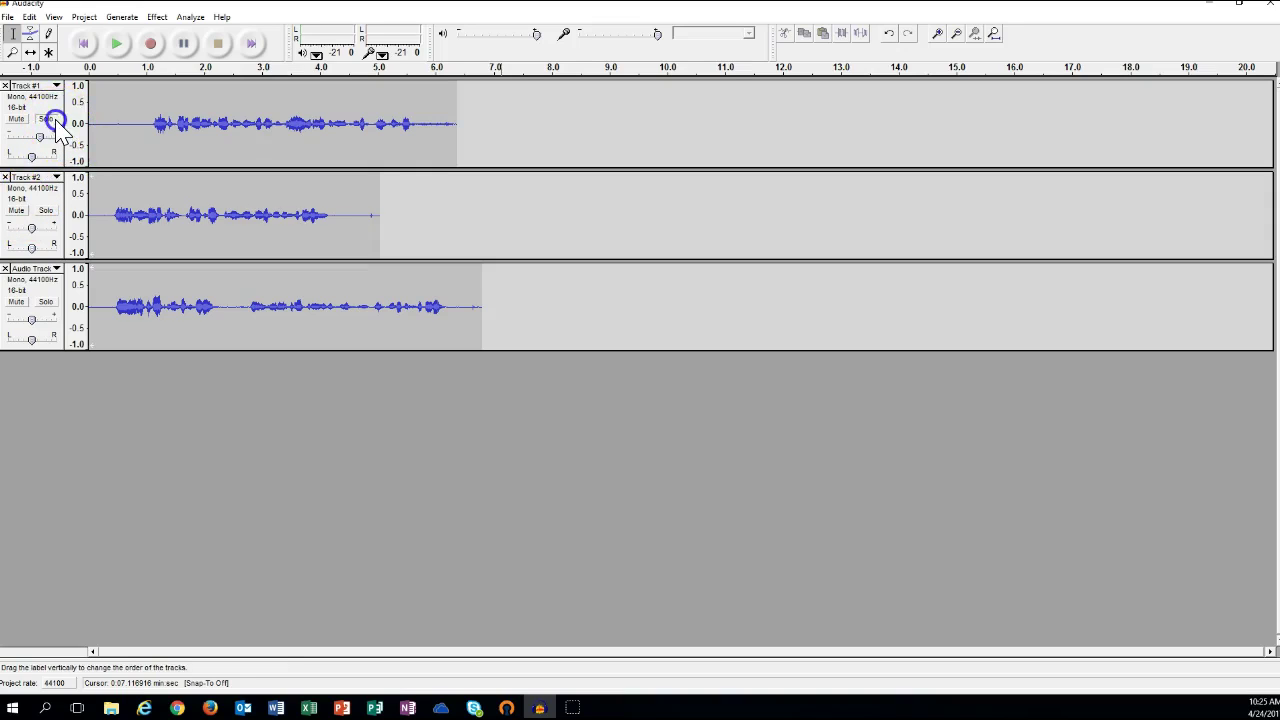
click(118, 45)
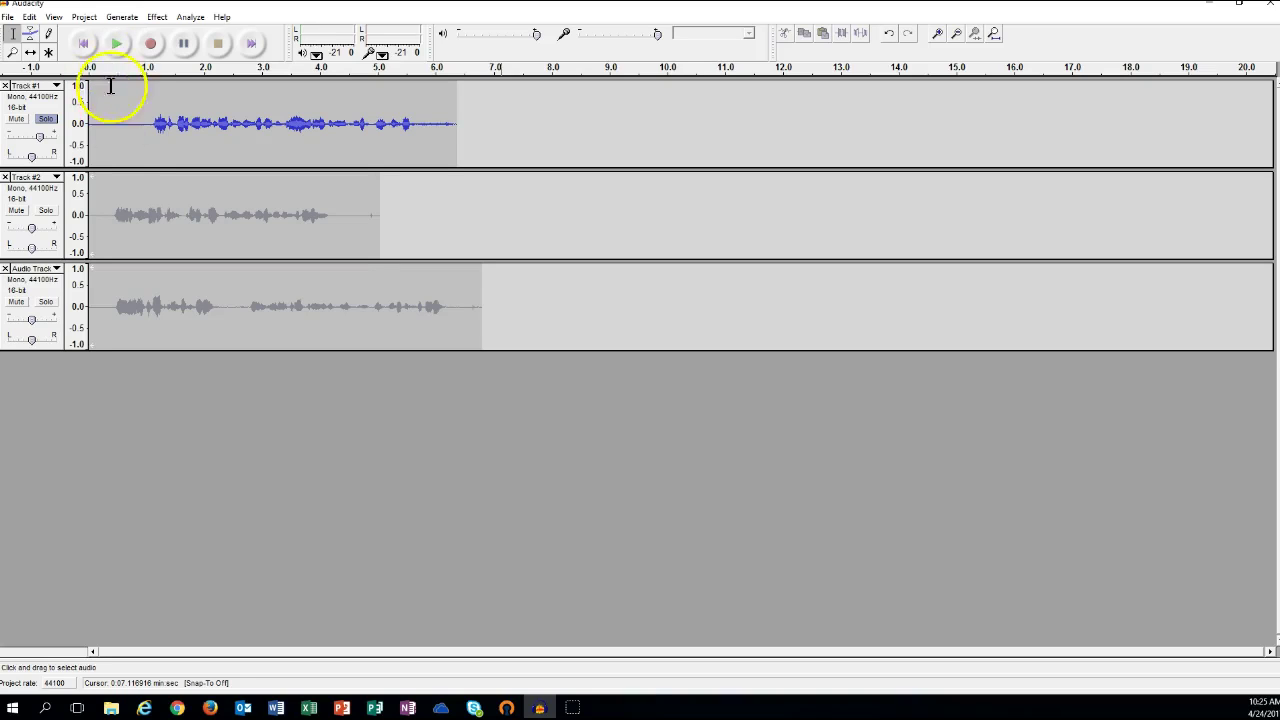
click(116, 44)
click(217, 46)
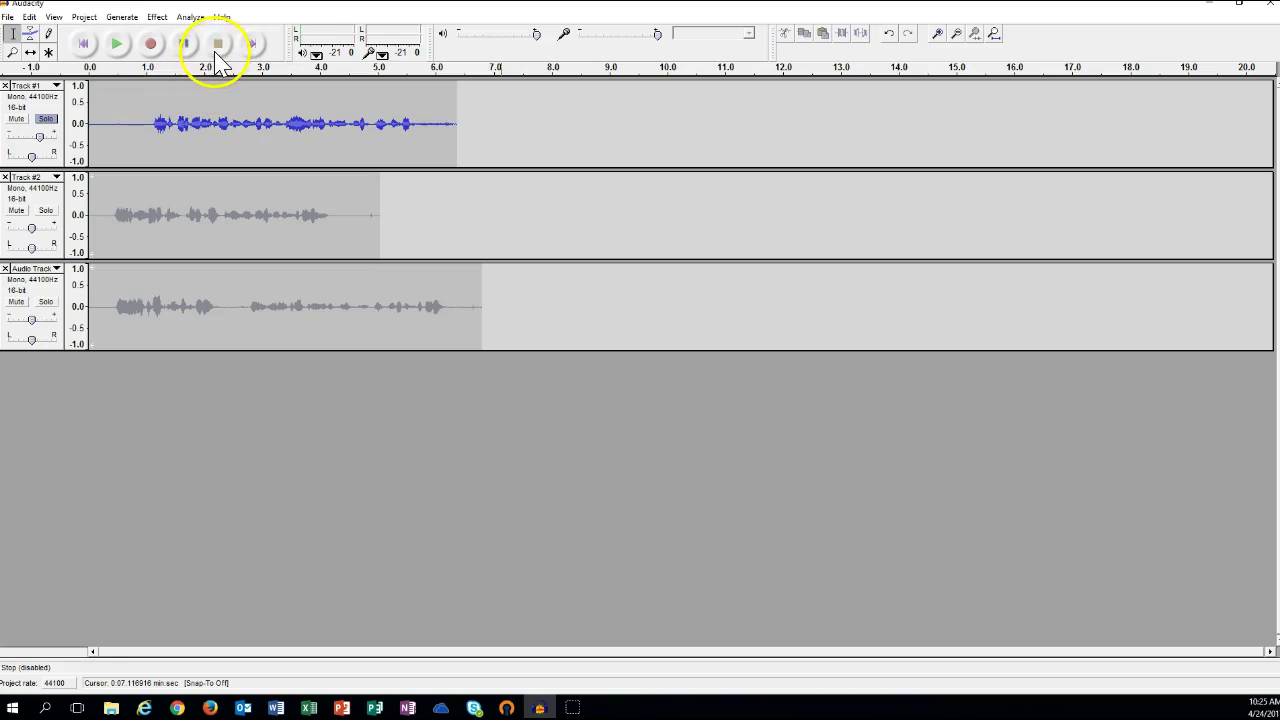
- Play the soloed Track #1 from the beginning to hear its gain, then stop playback
click(218, 47)
click(84, 43)
click(116, 43)
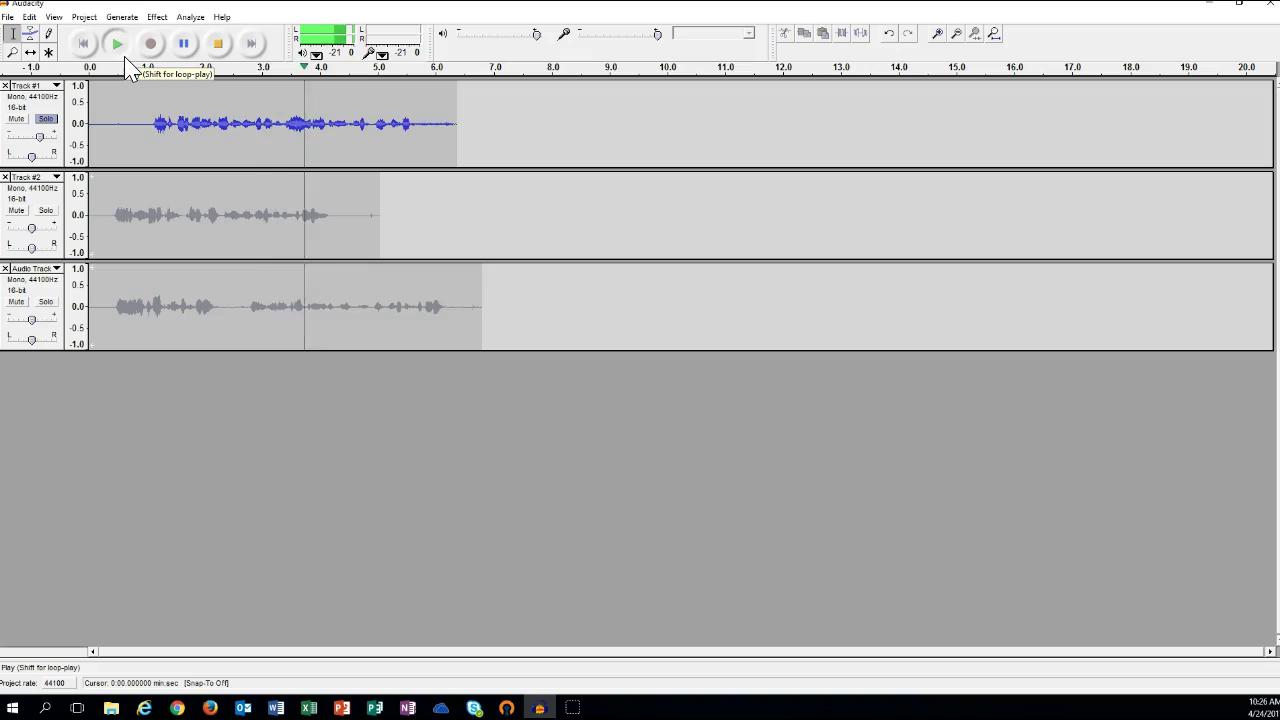
click(215, 47)
click(217, 46)
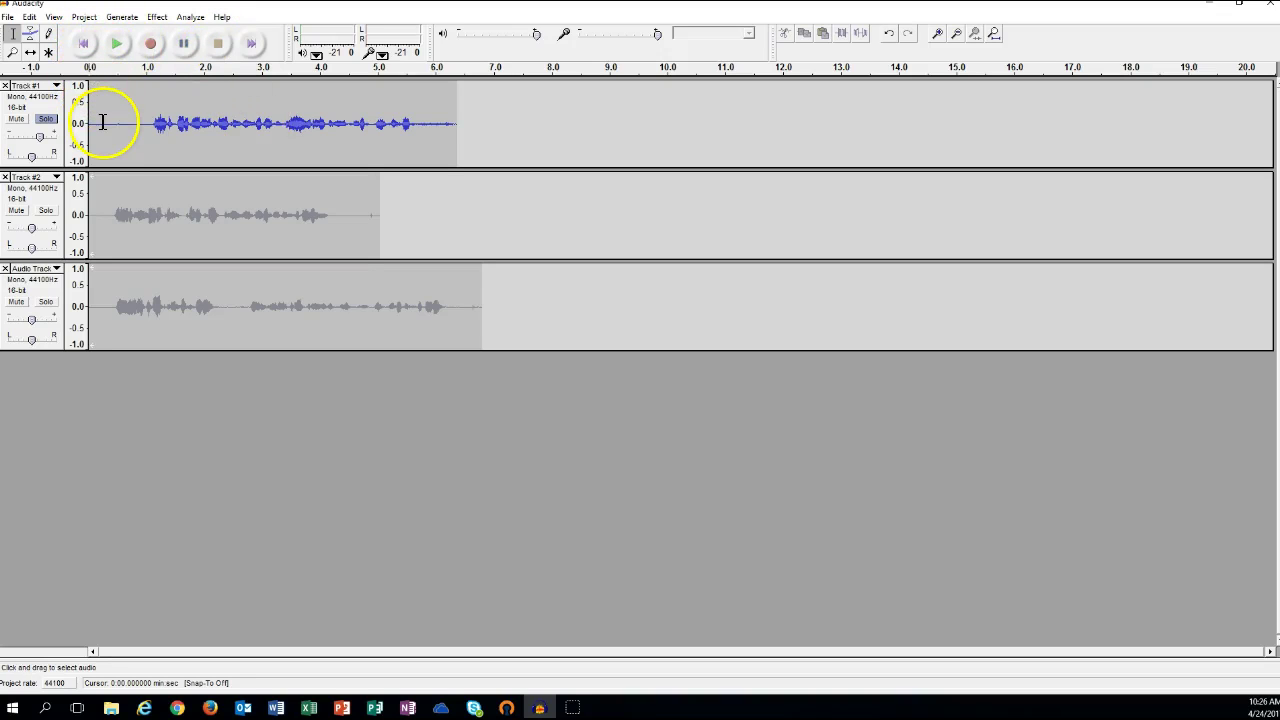
- Turn off solo on Track #1 and play all three tracks together, then stop playback
click(46, 118)
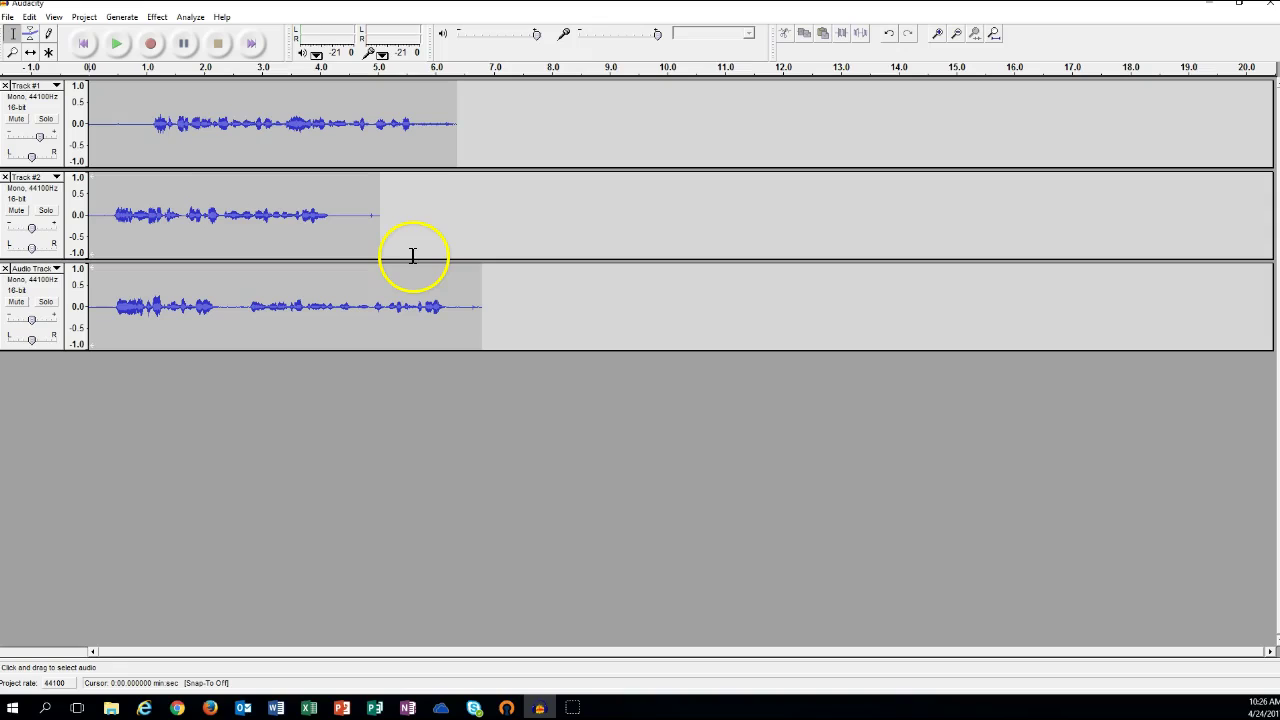
click(119, 45)
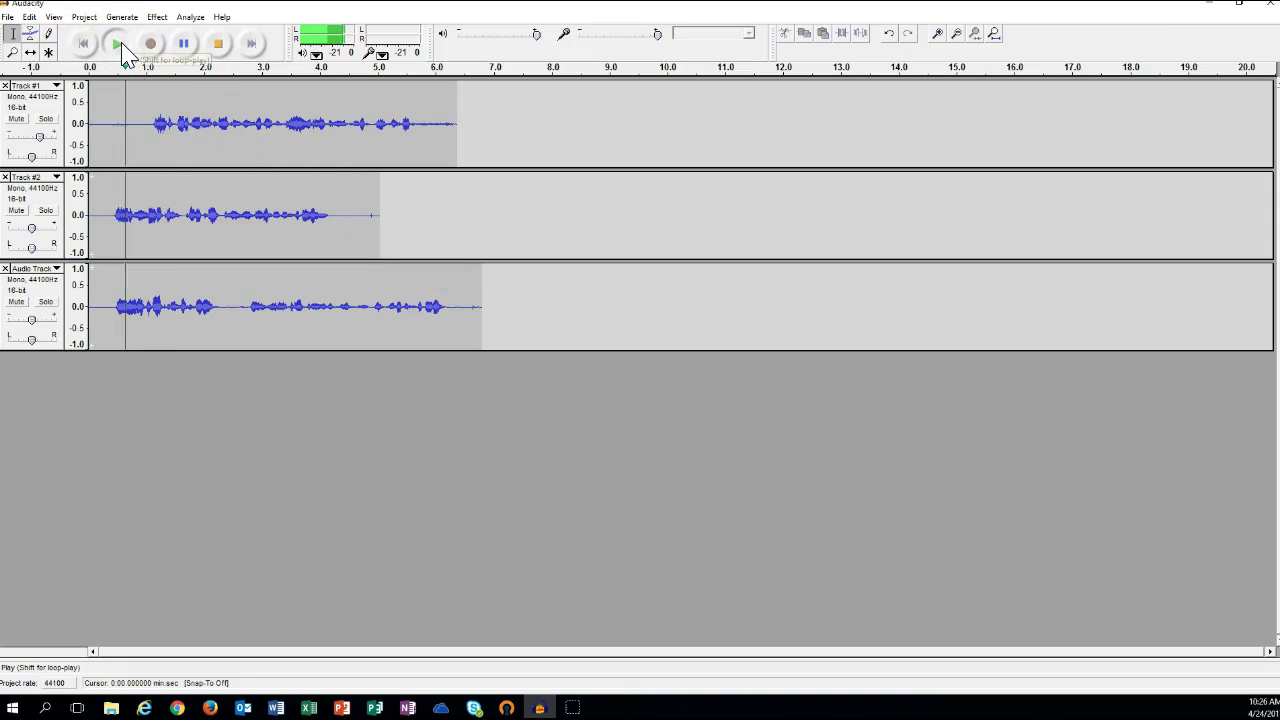
click(219, 45)
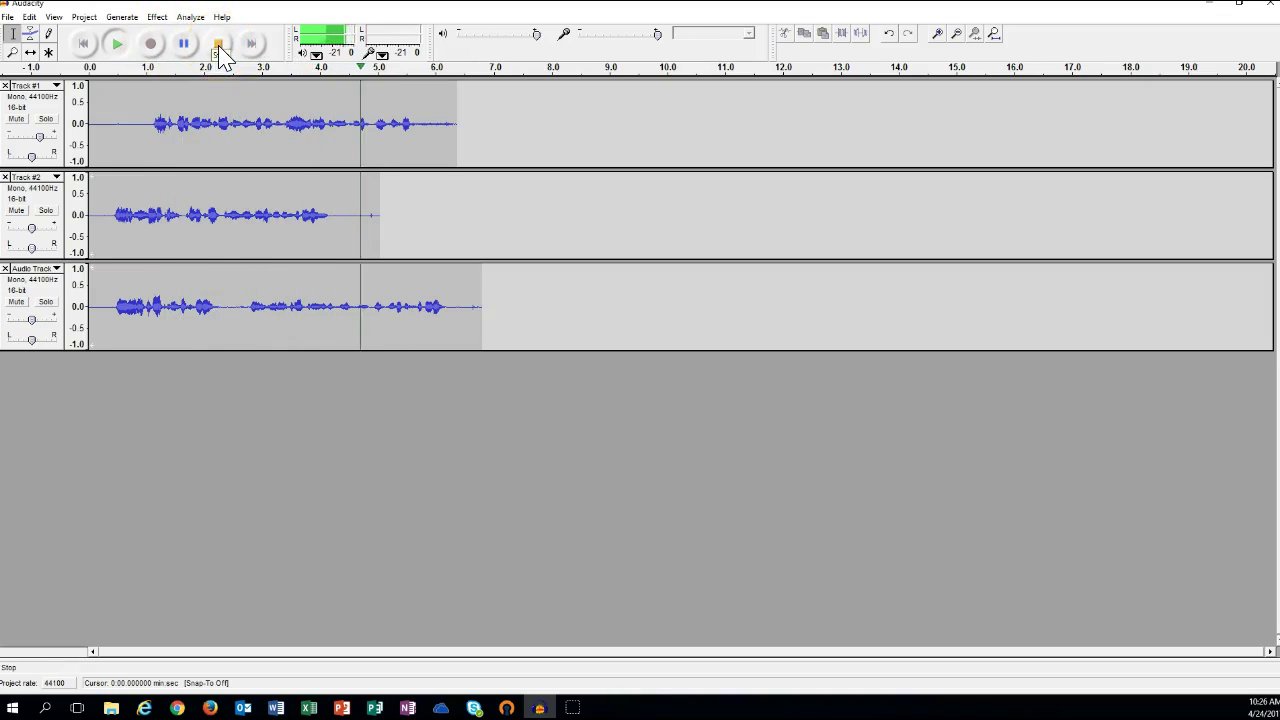
click(219, 45)
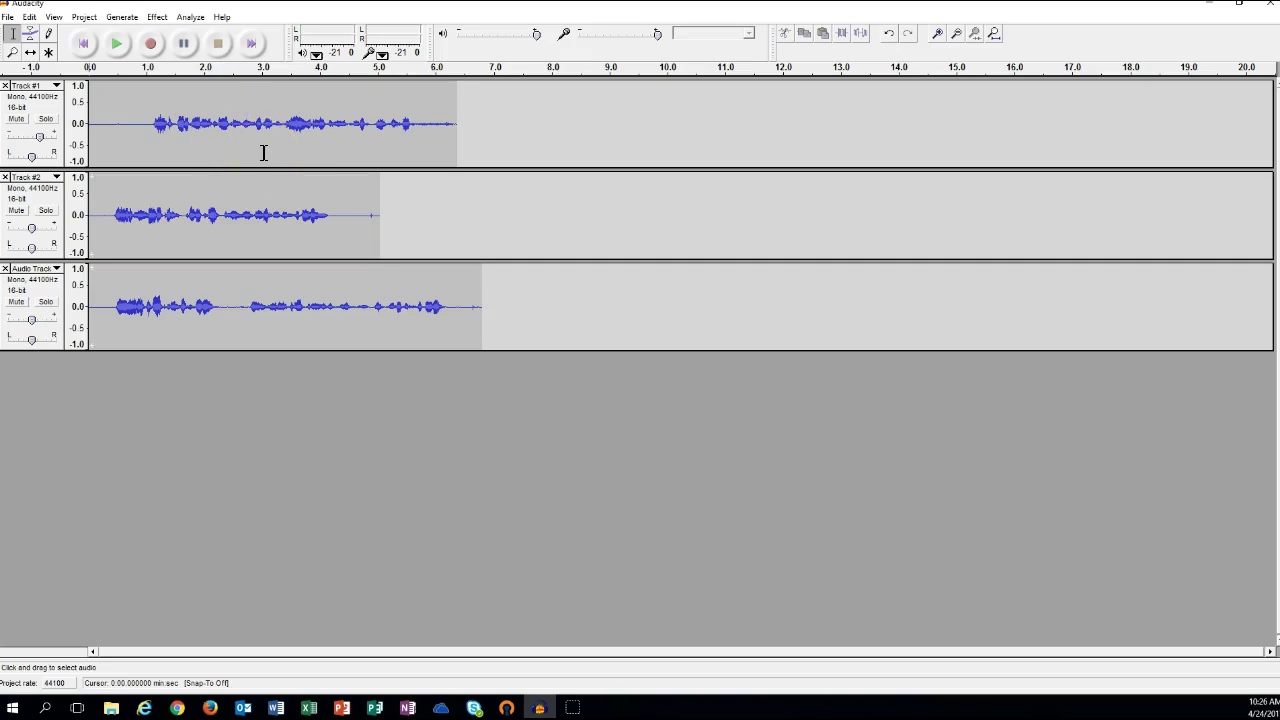
- Time-shift Track #2 to start at about 6.0 s and the unnamed third track to about 10.4 s, then return to the Selection tool
click(31, 54)
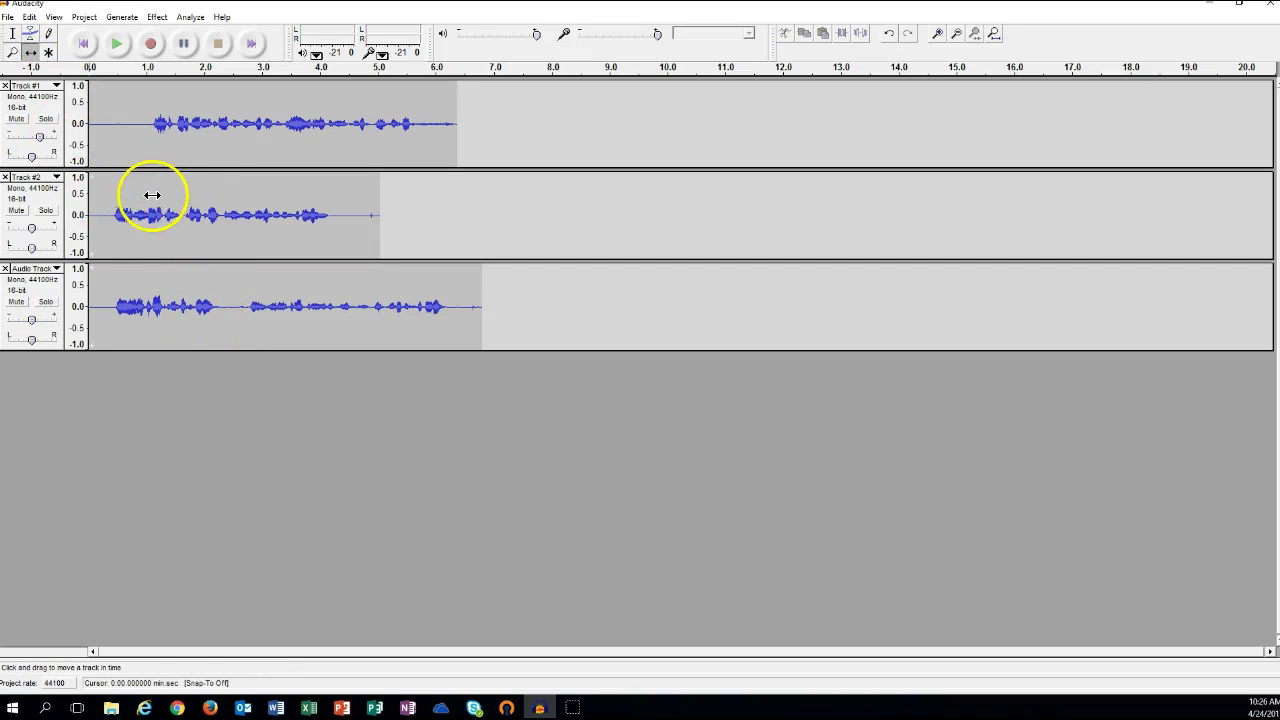
drag(135, 193, 491, 232)
drag(297, 279, 894, 314)
drag(709, 317, 737, 309)
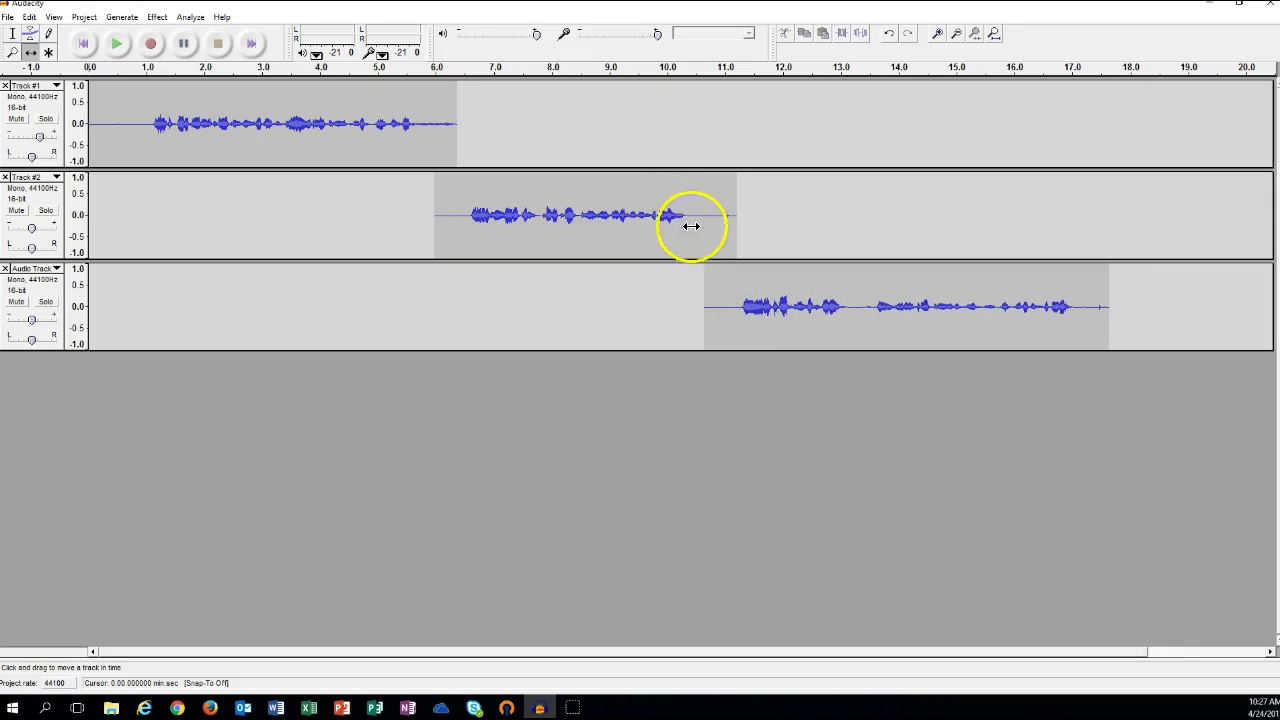
drag(765, 303, 751, 303)
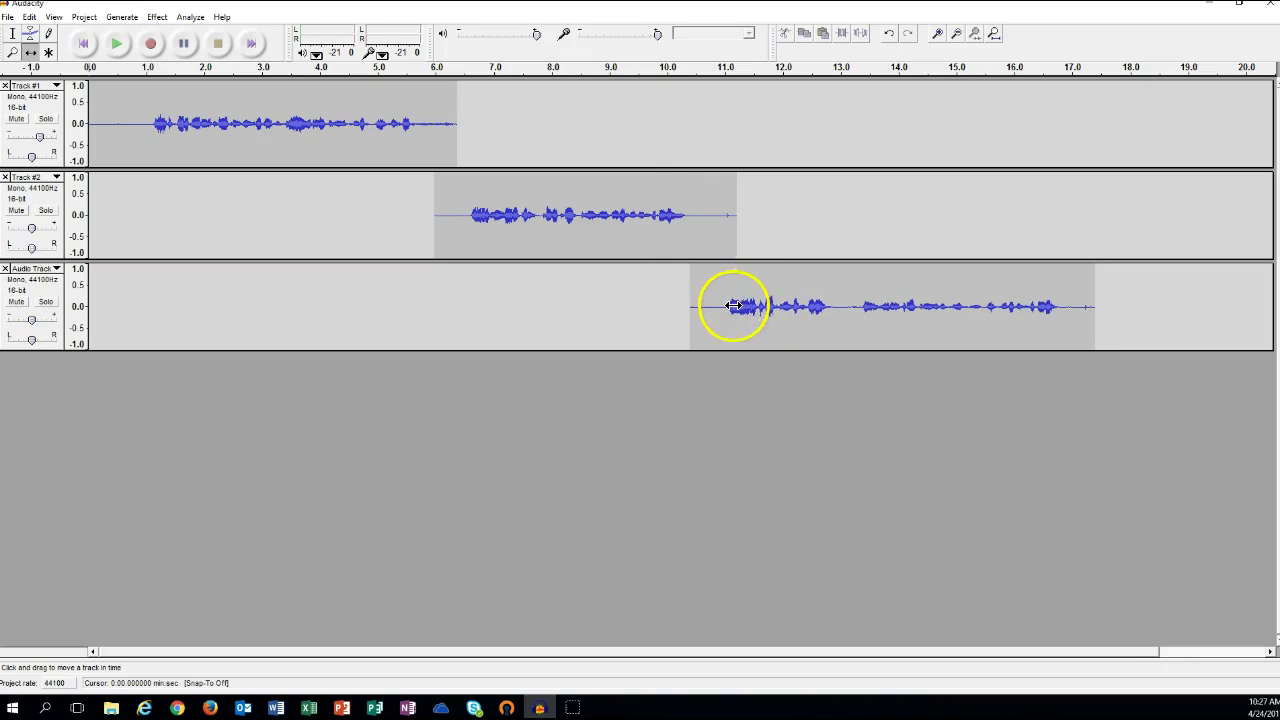
drag(734, 307, 732, 307)
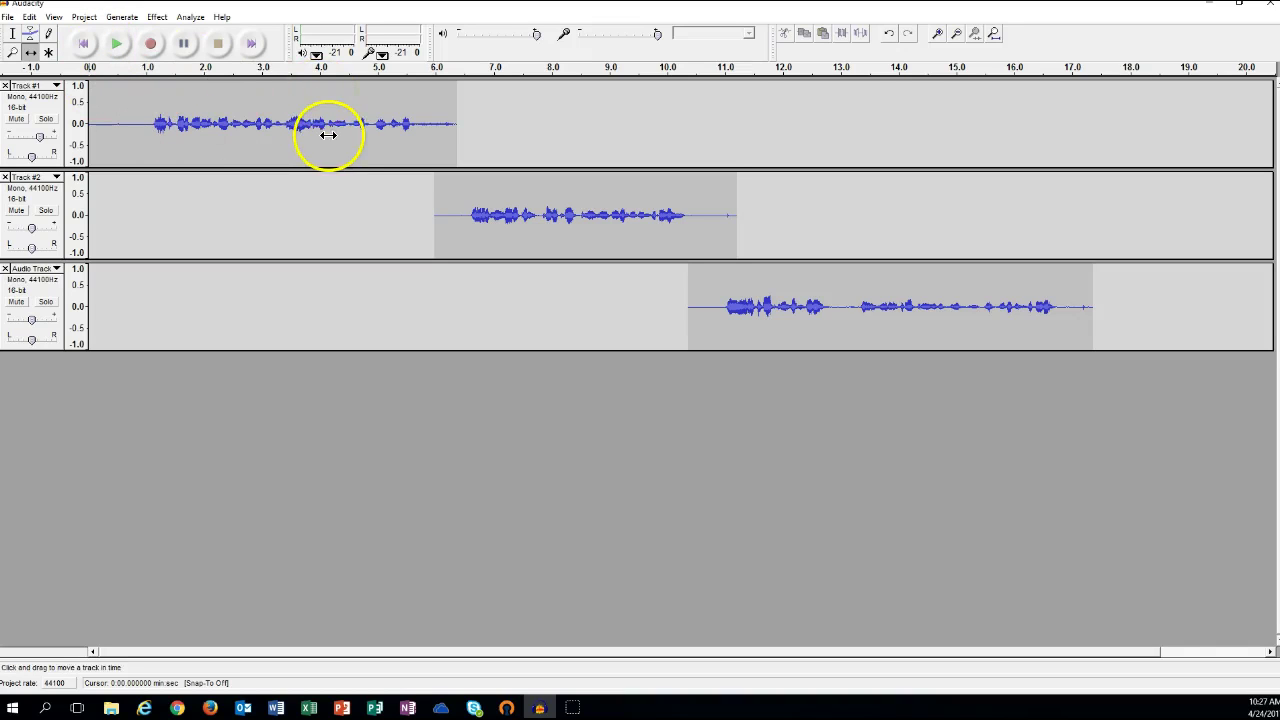
click(940, 36)
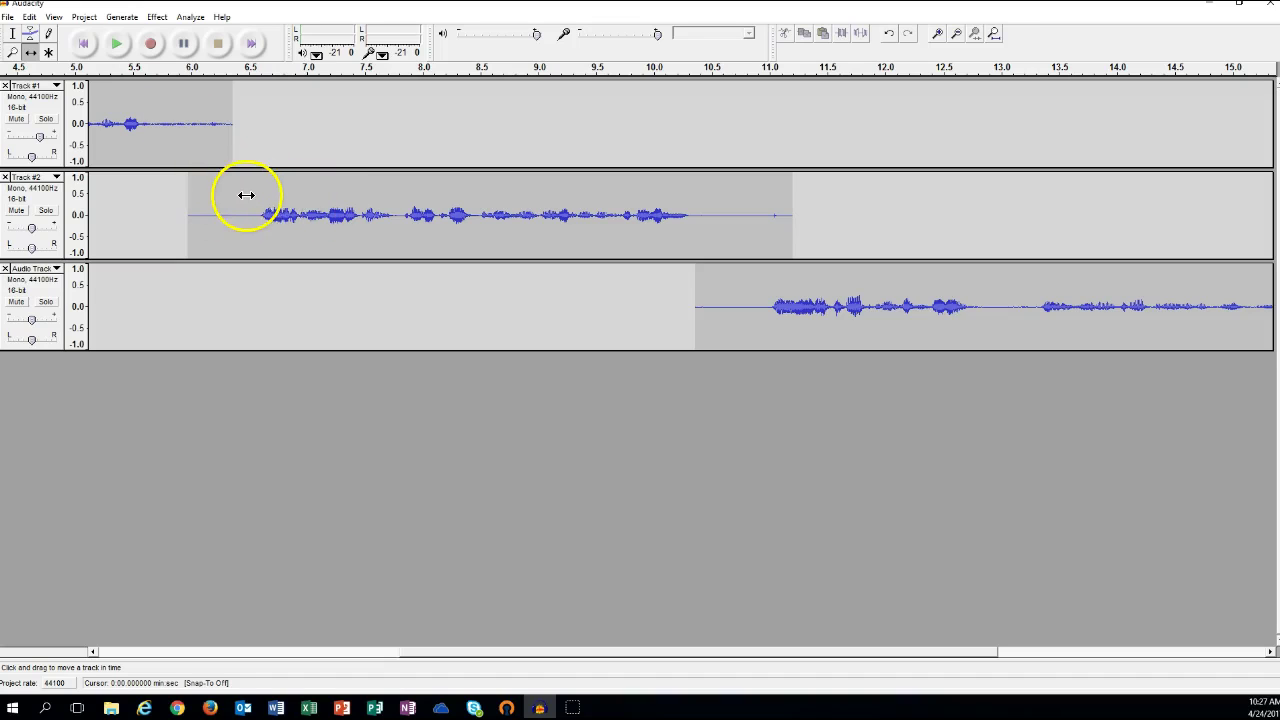
click(12, 38)
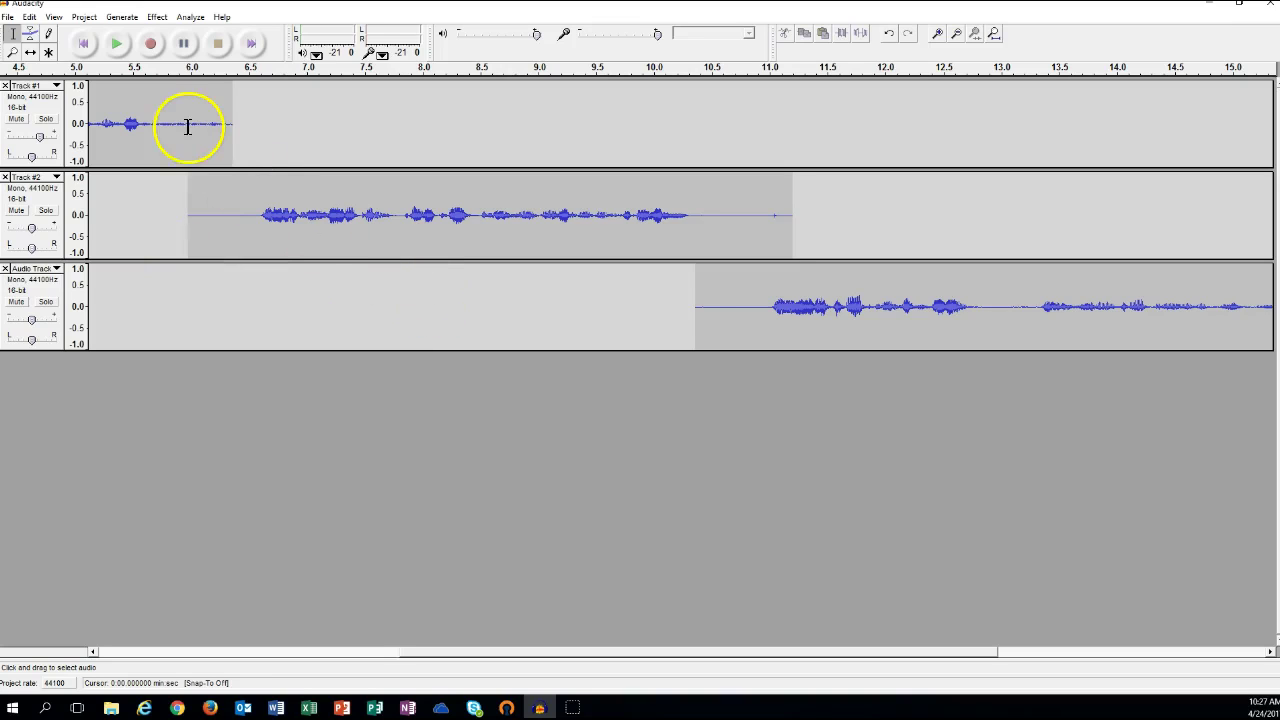
click(8, 18)
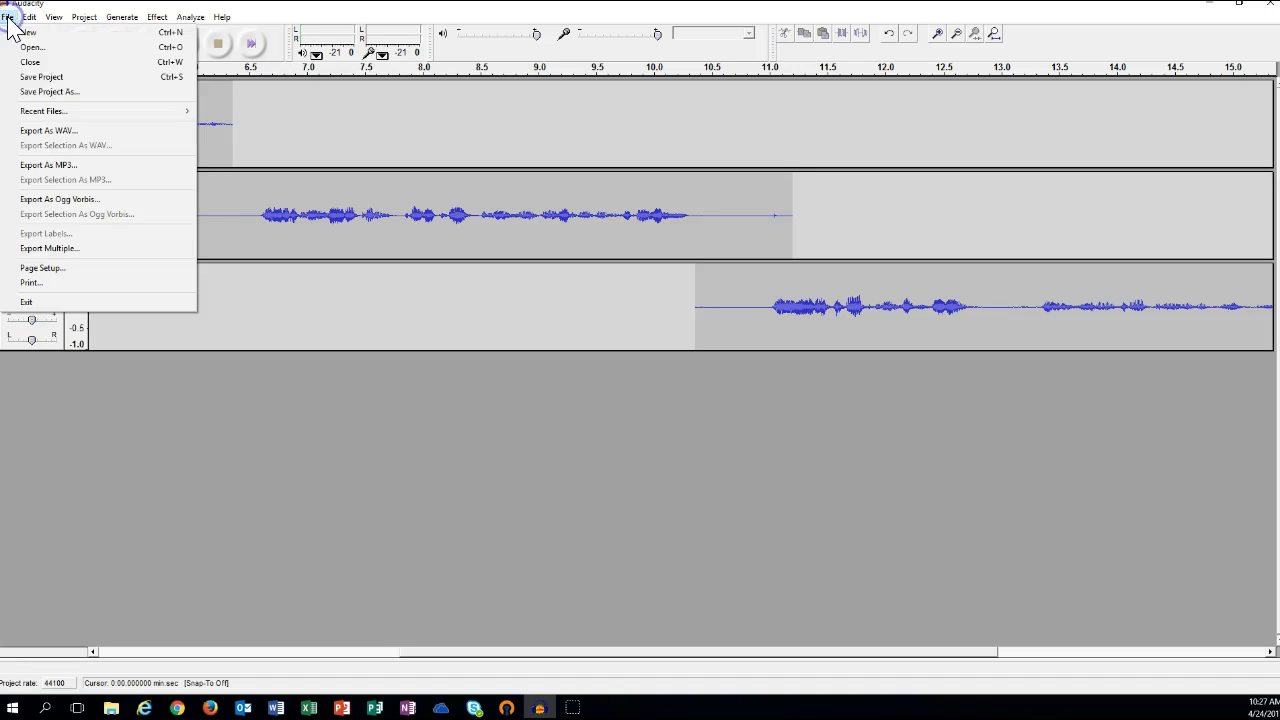
click(64, 96)
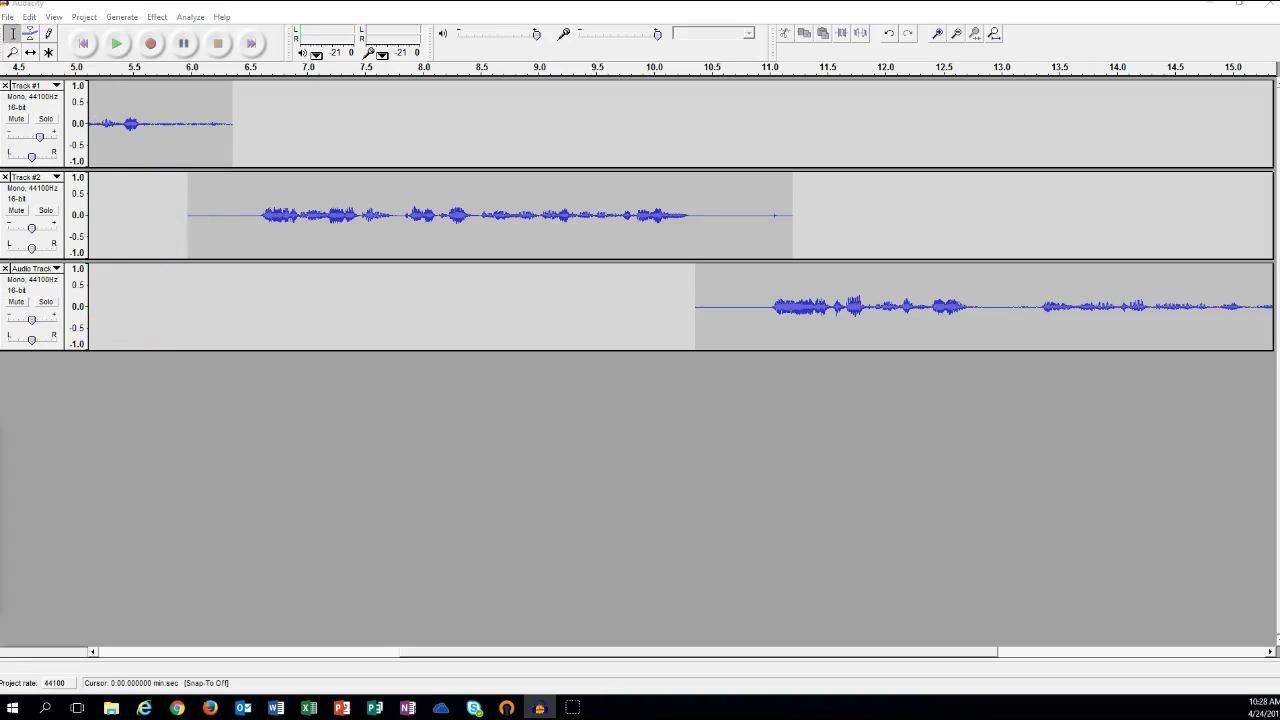
key(Return)
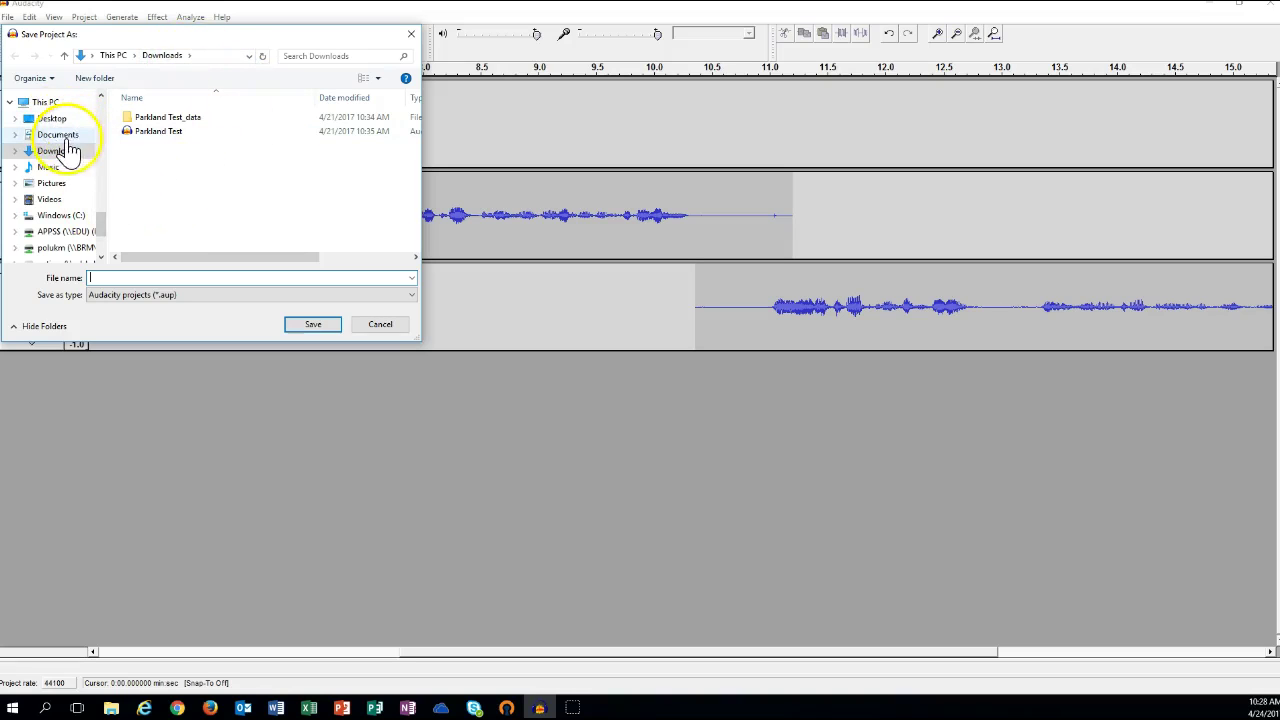
drag(104, 237, 97, 126)
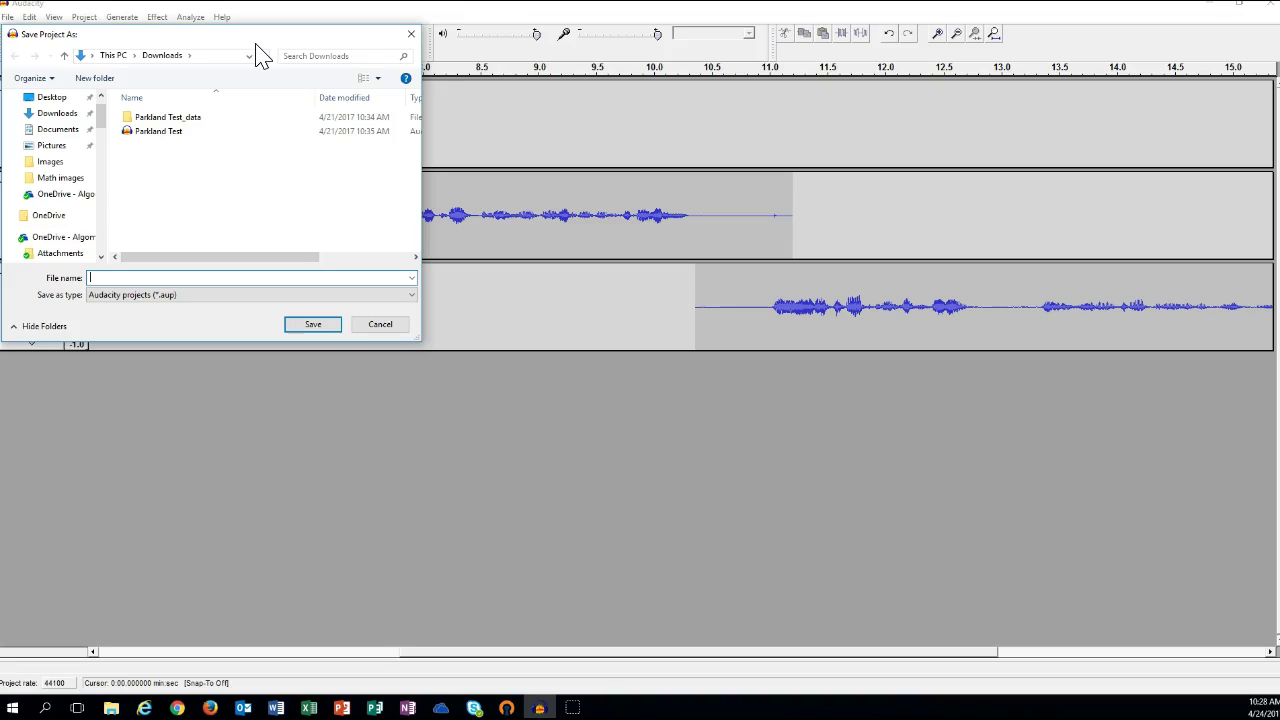
click(122, 277)
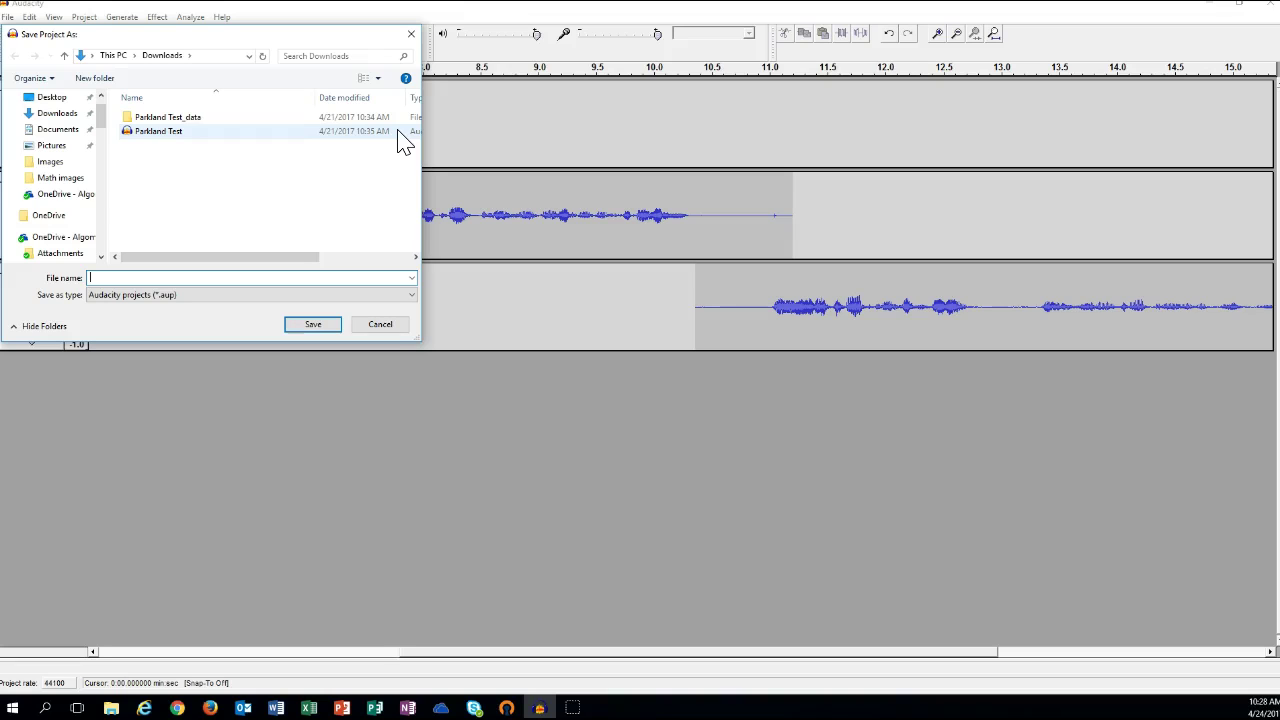
click(410, 36)
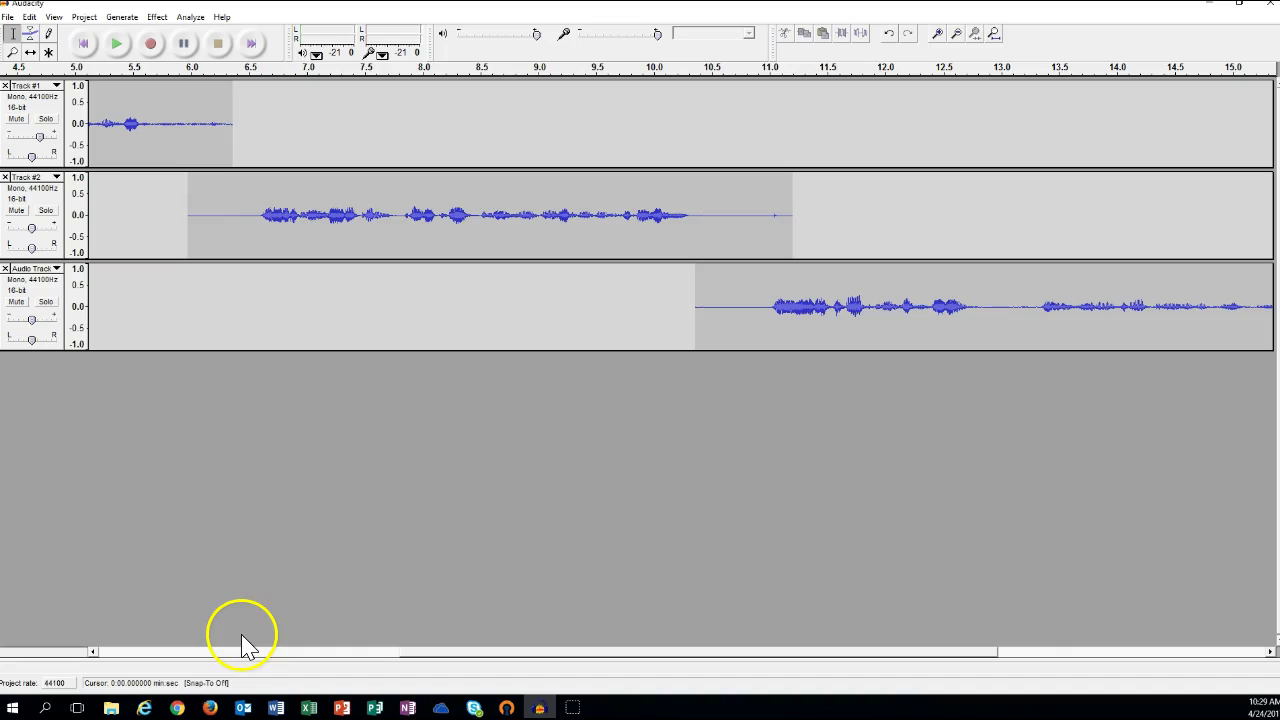
- Switch to Chrome and view the Purple Planet and Incompetech music sites, opening Full Search in Incompetech's royalty-free music section
mouse_move(177, 704)
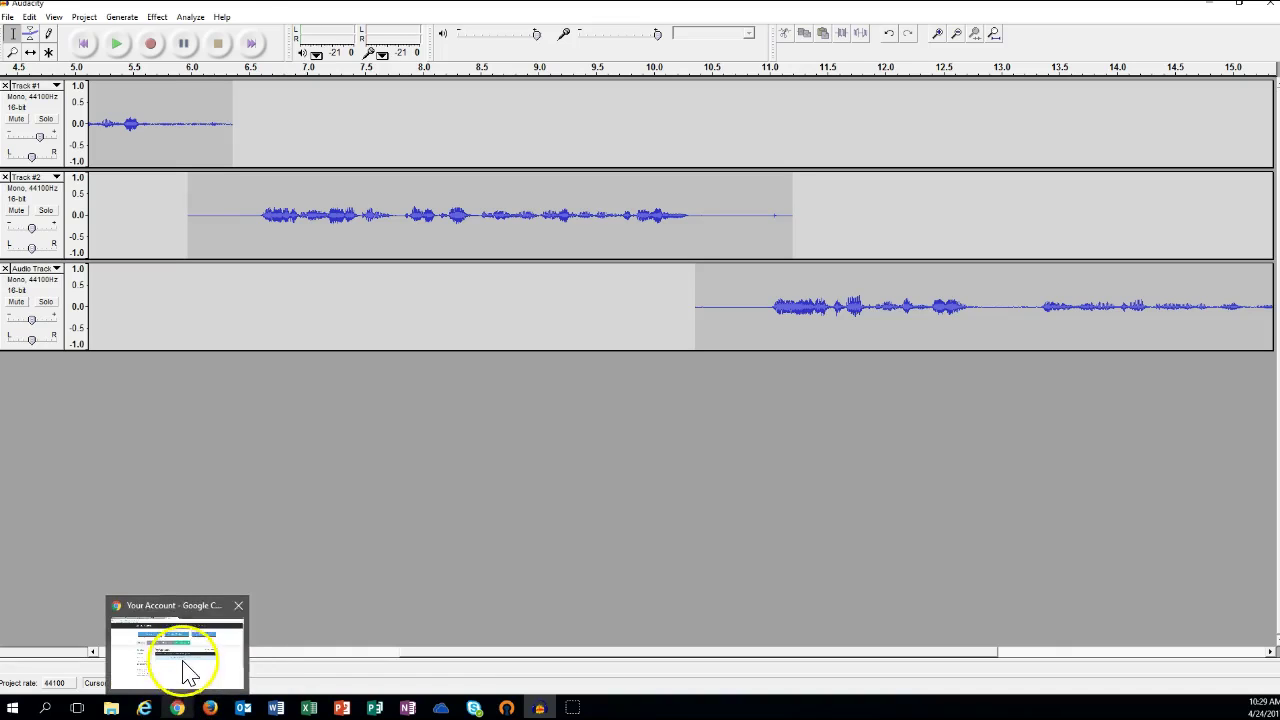
click(186, 672)
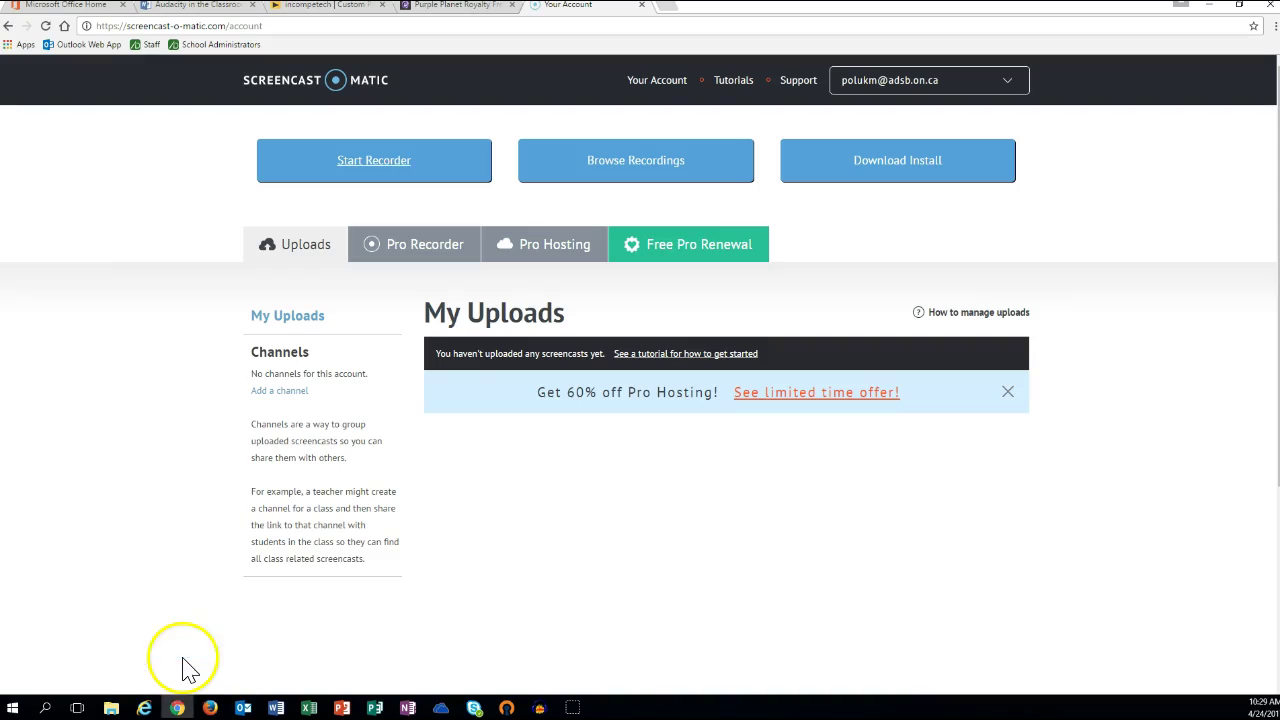
click(449, 6)
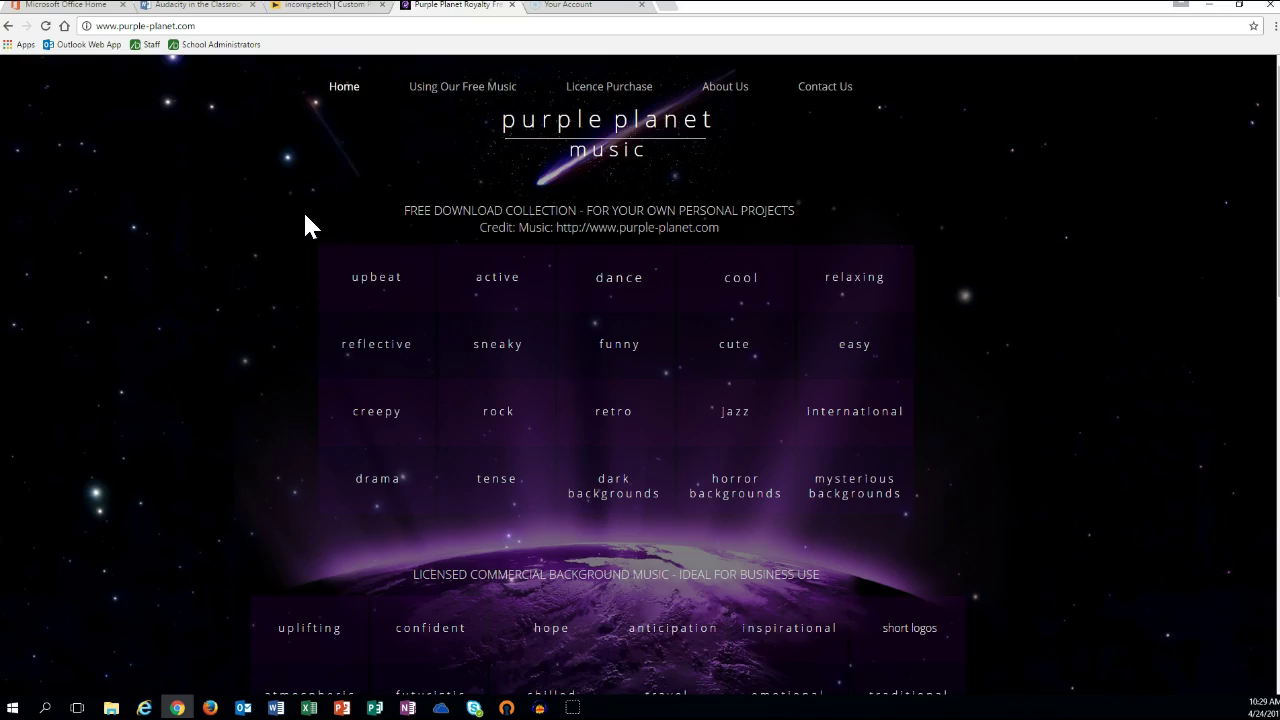
click(335, 18)
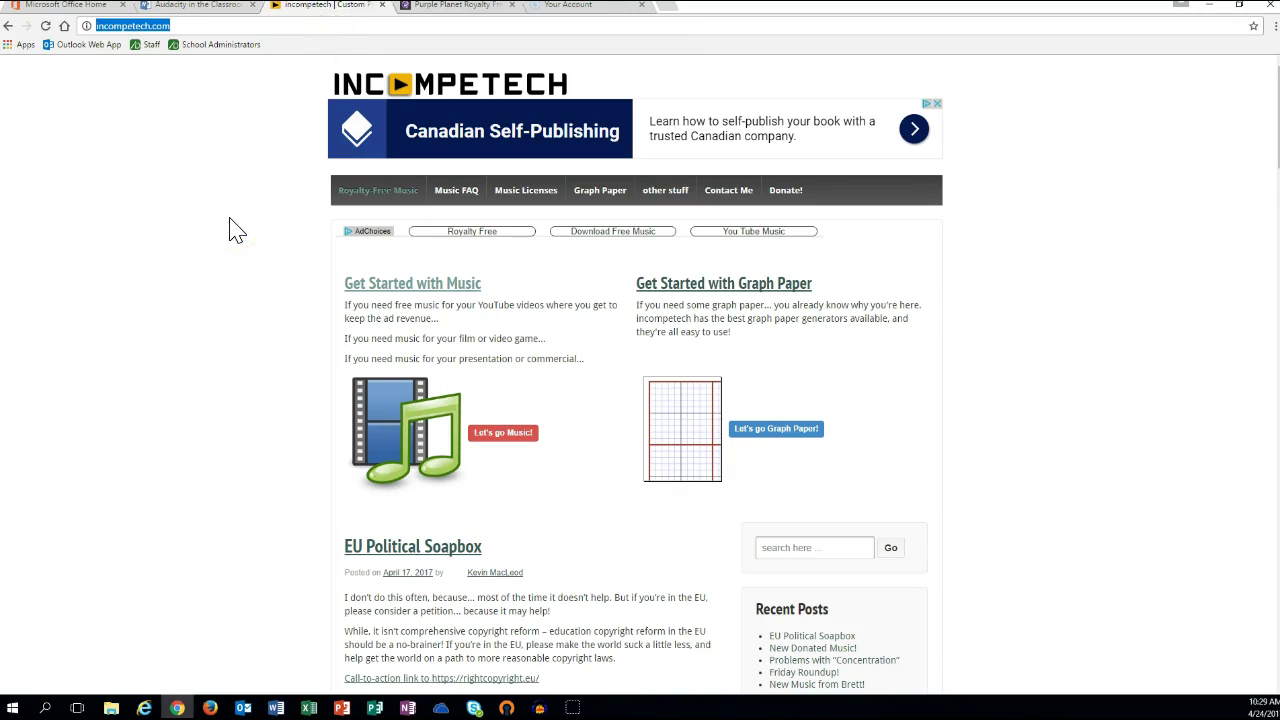
click(164, 97)
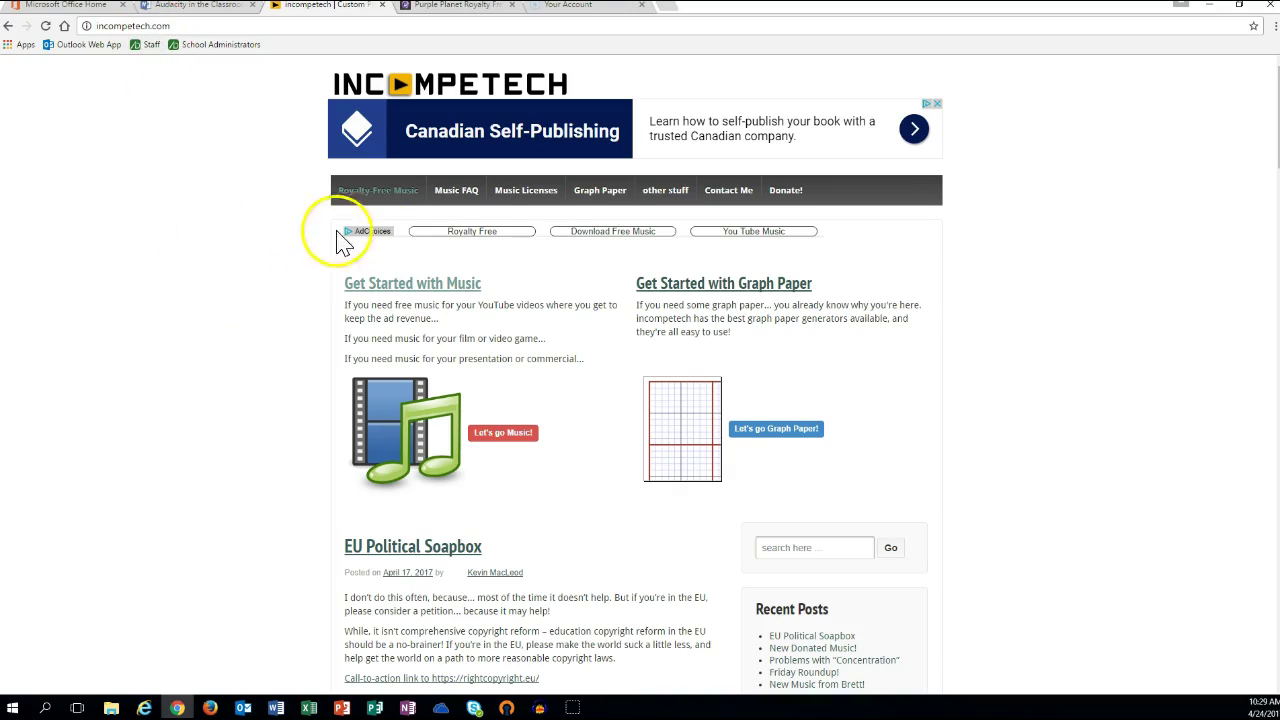
click(384, 193)
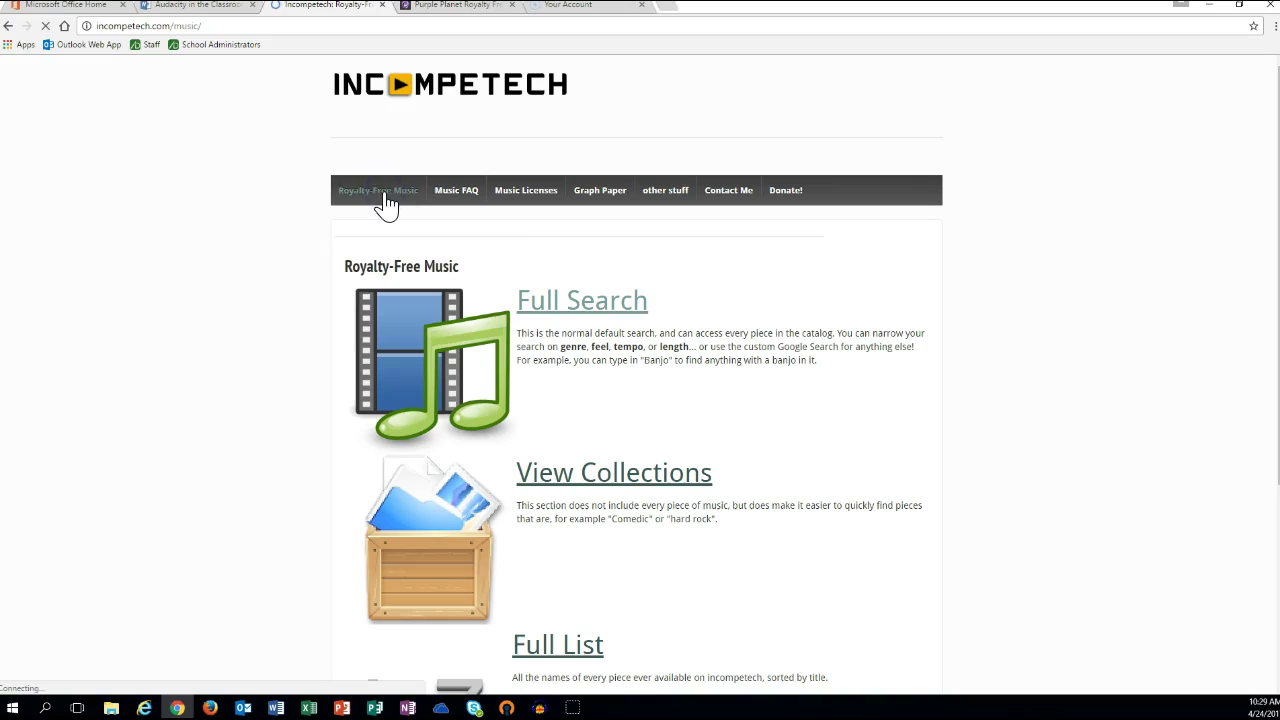
click(572, 306)
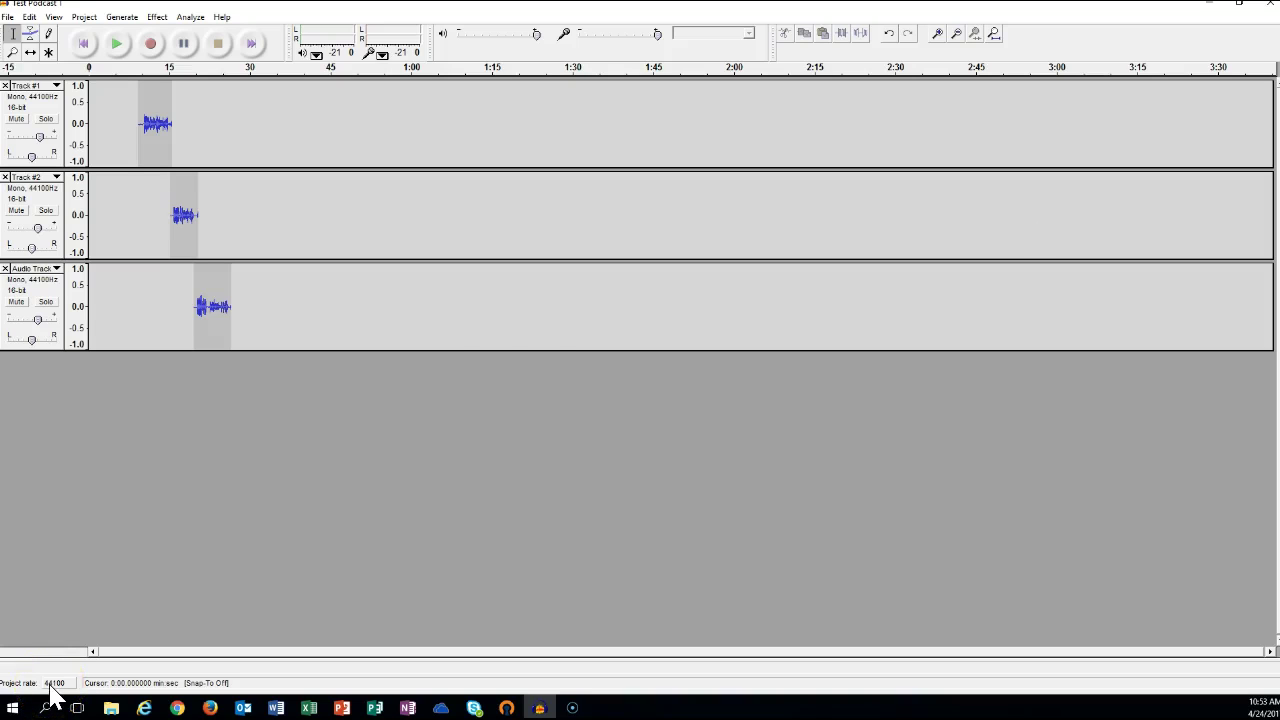
- Import the audio file Doobly Doo from the Downloads folder into the project
click(84, 18)
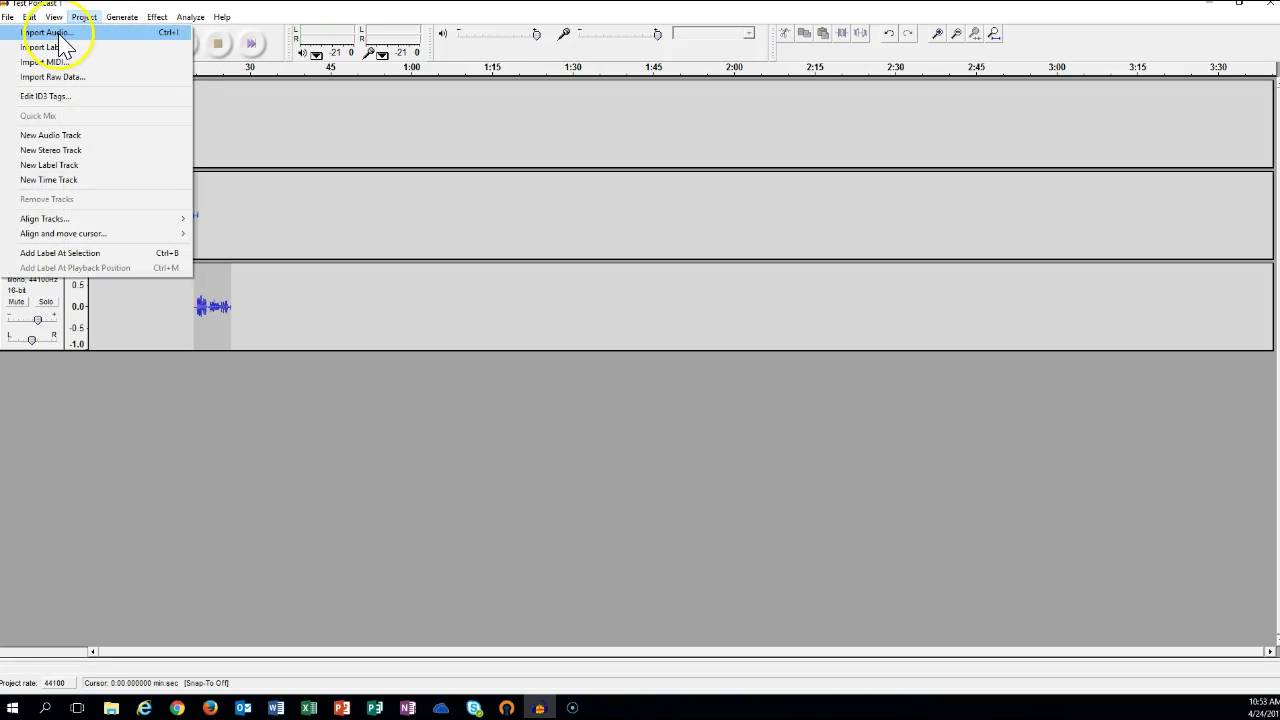
click(58, 33)
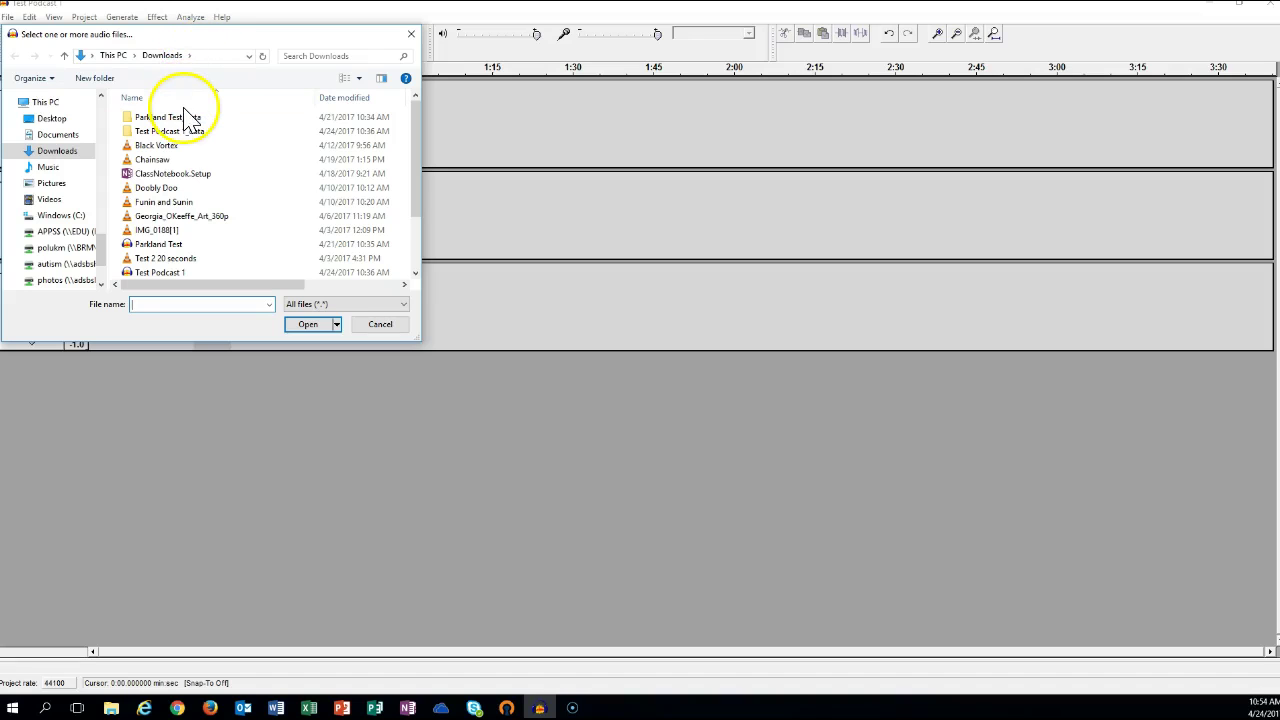
double_click(153, 189)
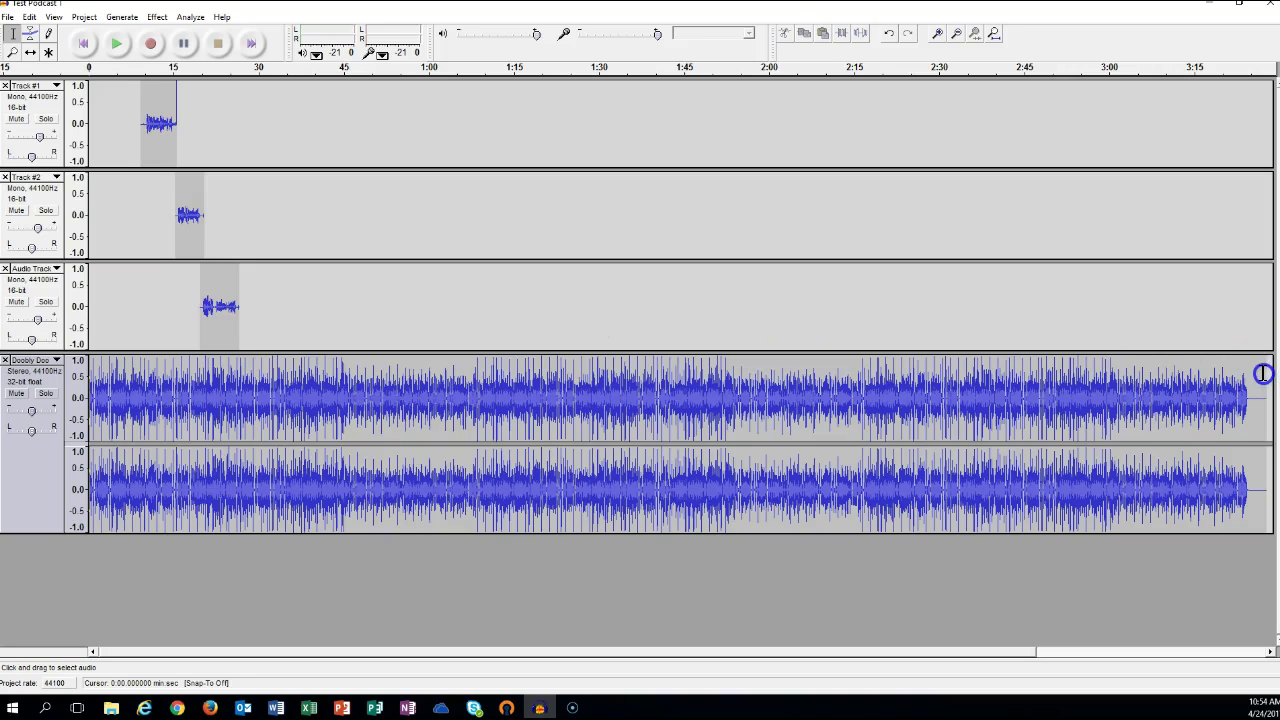
- Trim the end of the Doobly Doo track so only about the first 10.2 seconds remain
drag(1263, 368, 262, 344)
key(Delete)
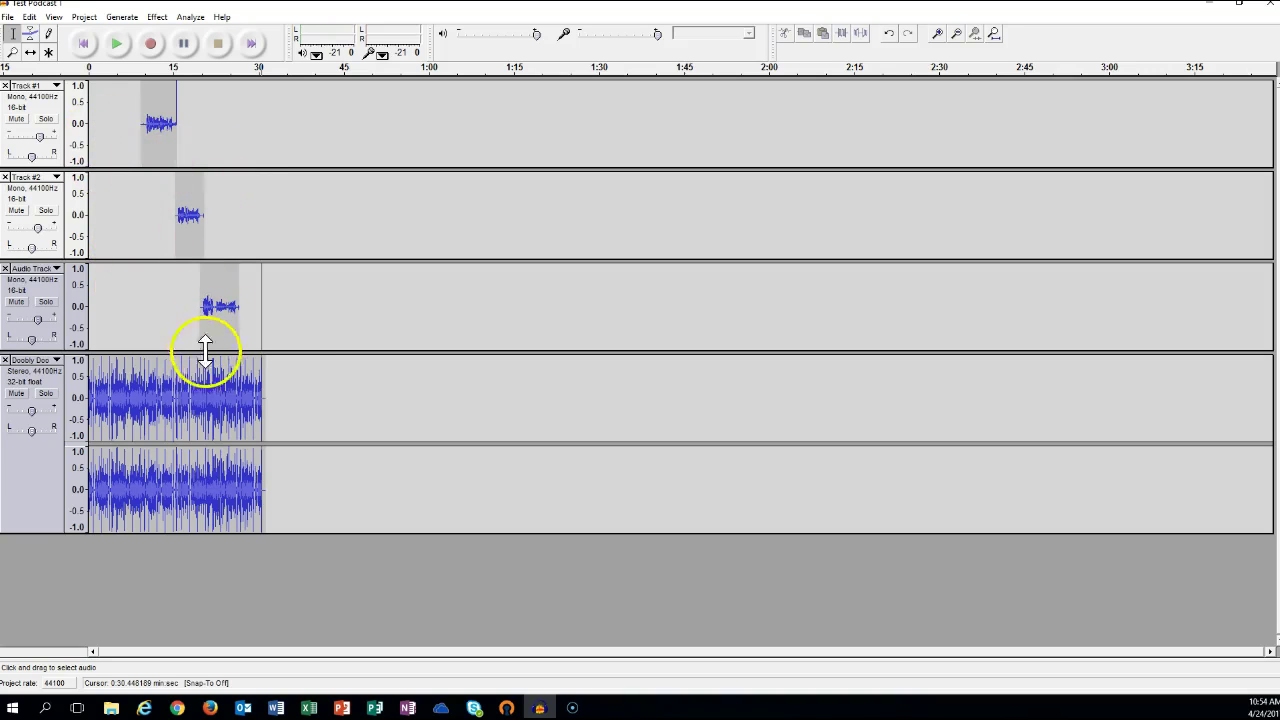
drag(266, 380, 146, 384)
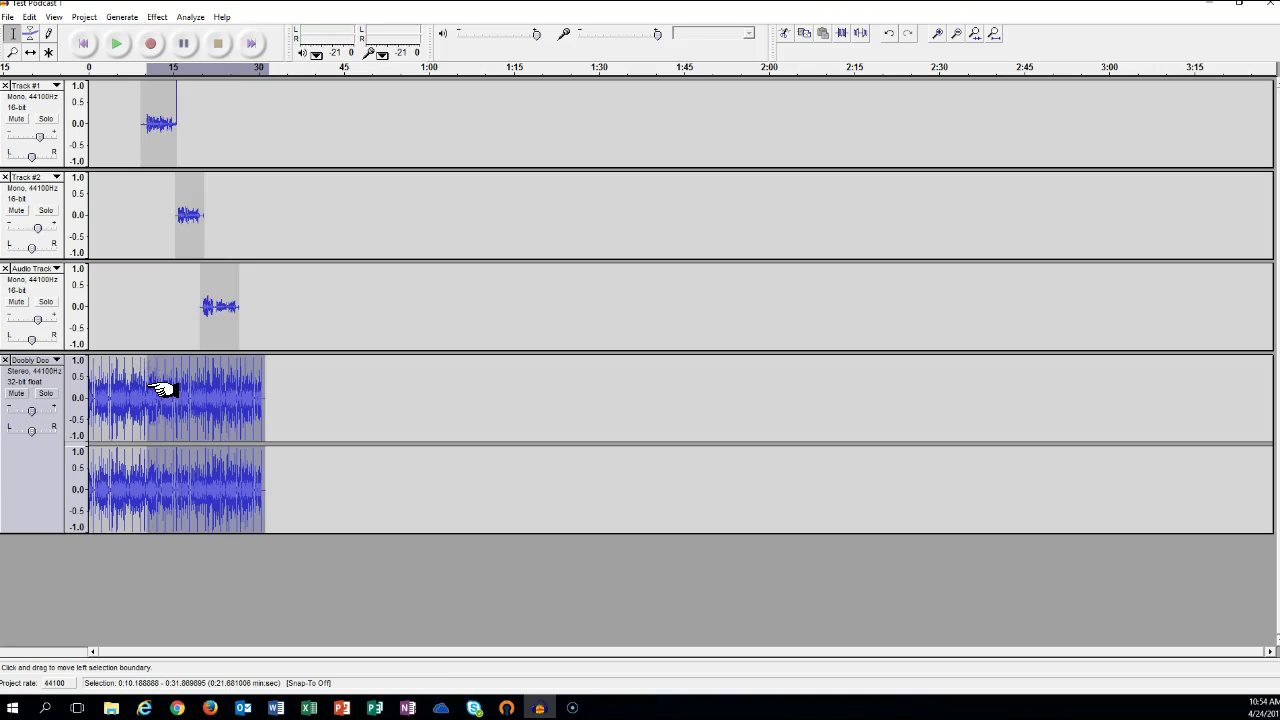
key(Delete)
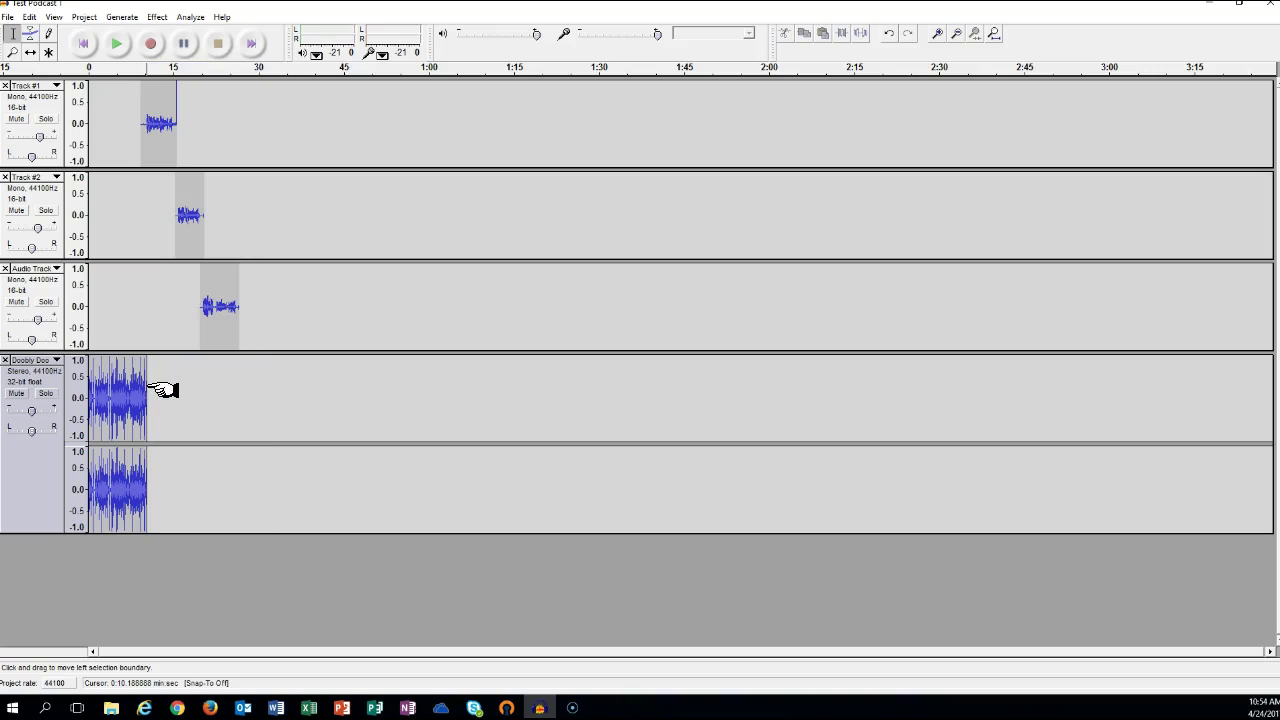
- Apply a Fade In to about the first 3.55 seconds of the Doobly Doo track
click(89, 388)
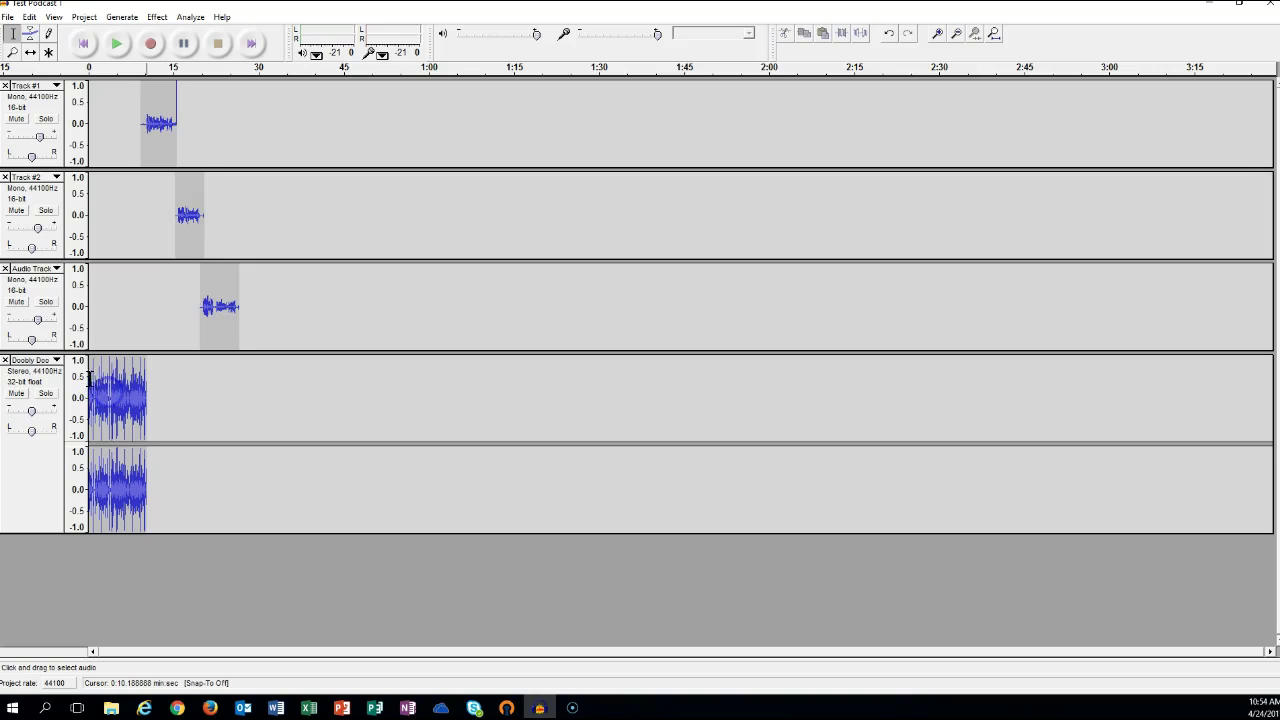
drag(89, 380, 109, 386)
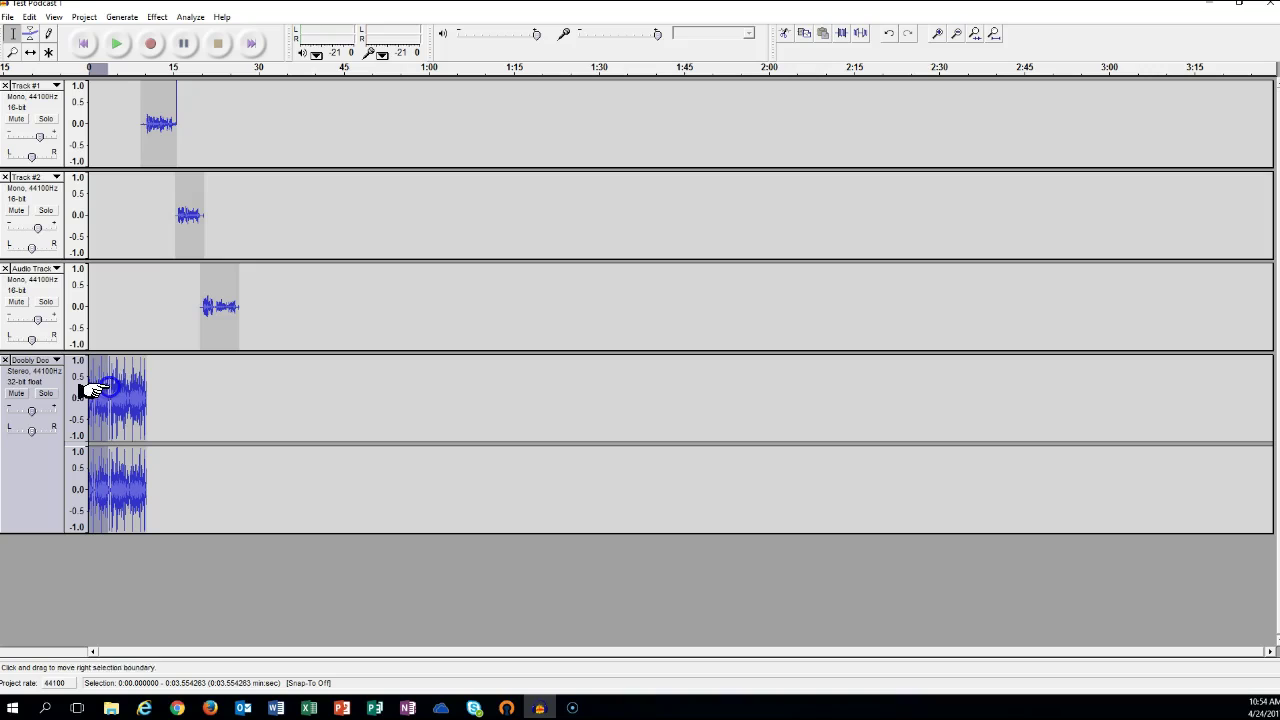
click(160, 22)
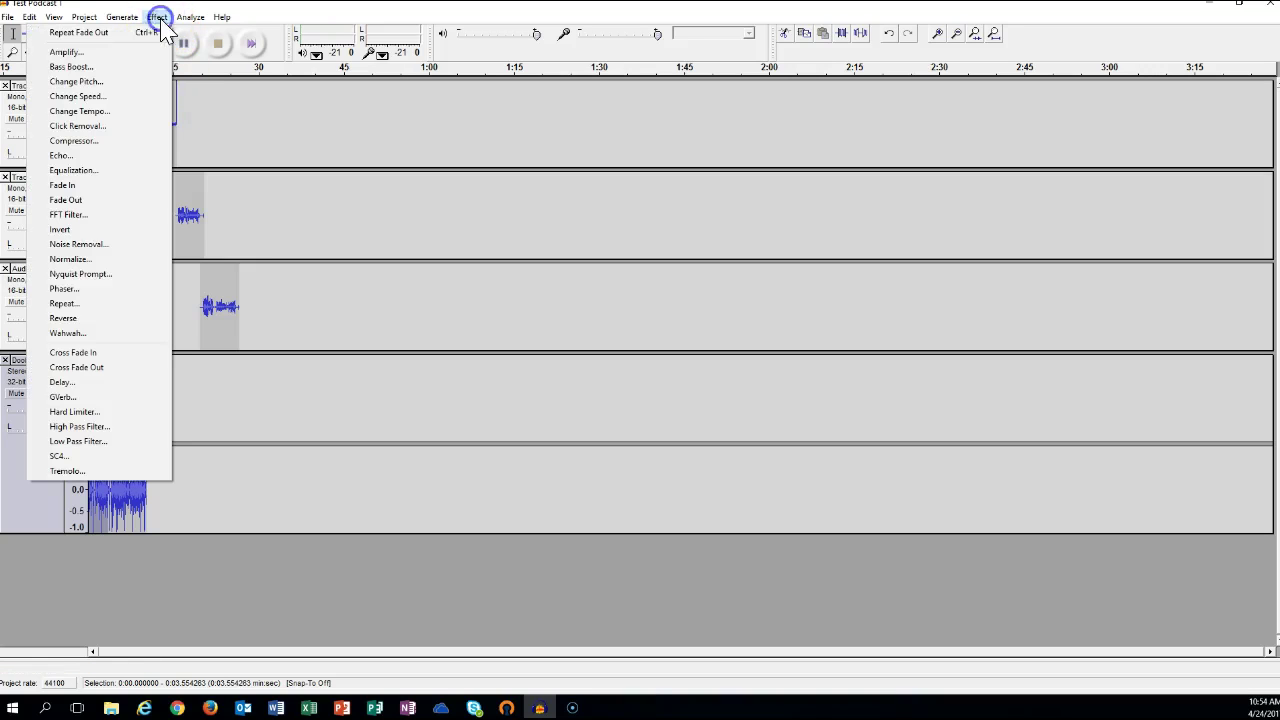
click(78, 186)
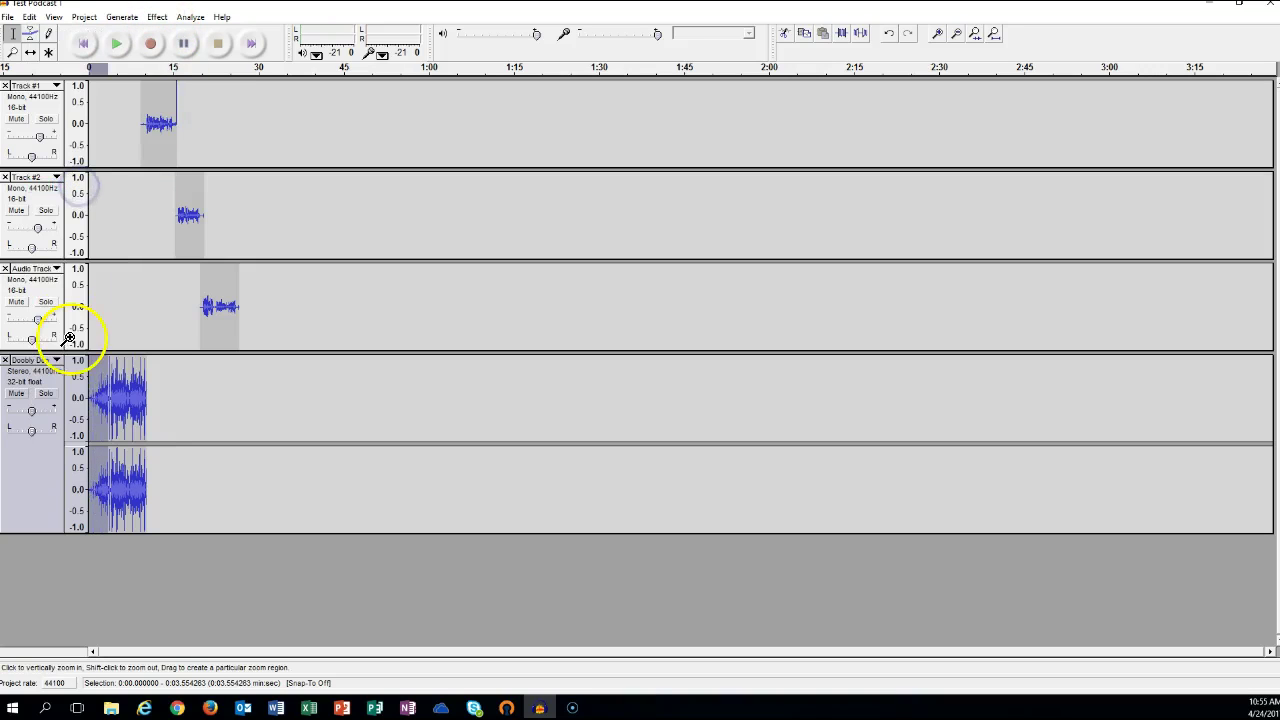
- Move the Doobly Doo track above Track #1 so it is first in the track order
click(100, 405)
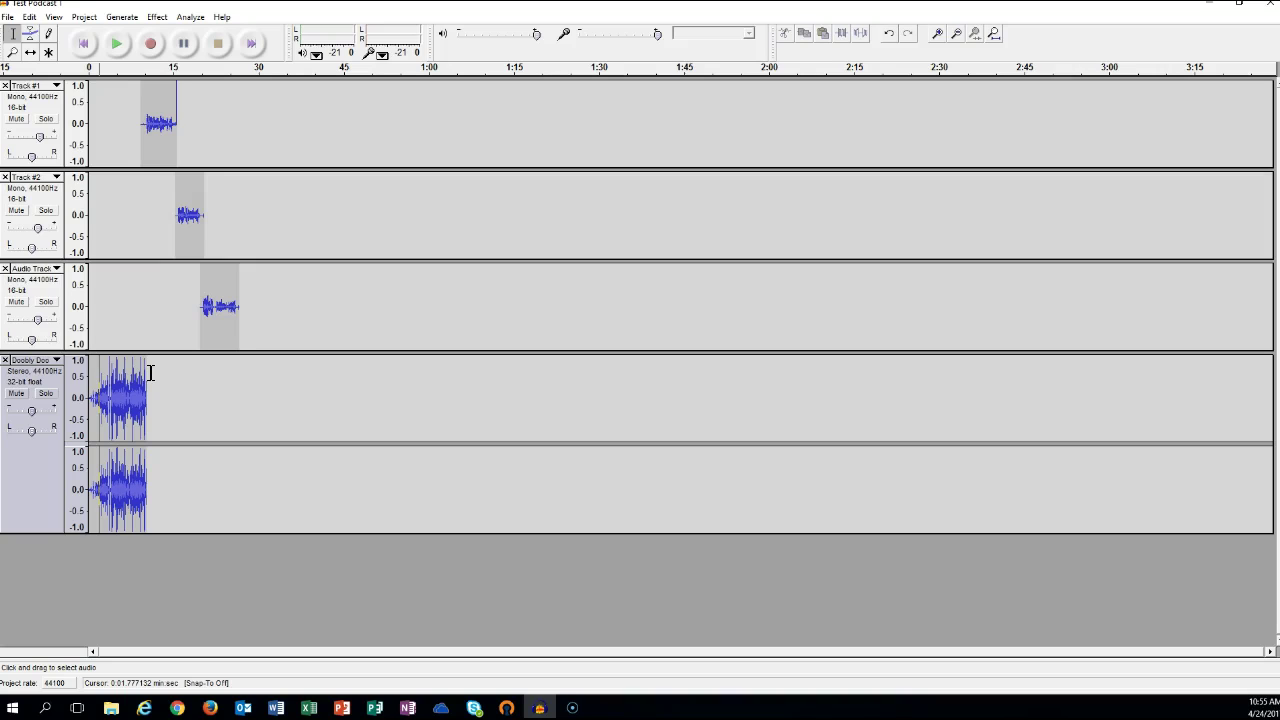
click(39, 460)
drag(39, 459, 63, 88)
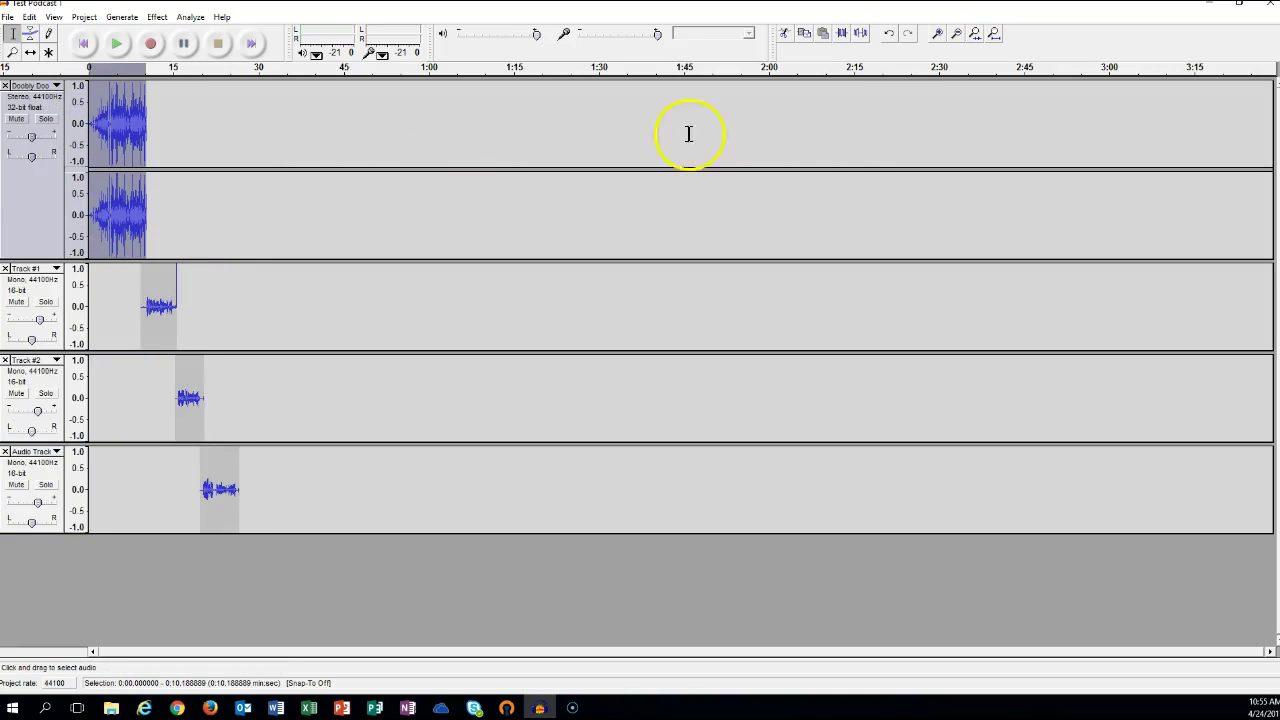
- Play the first few seconds of the project from the start to hear the faded-in Doobly Doo music, and stop playback
click(938, 33)
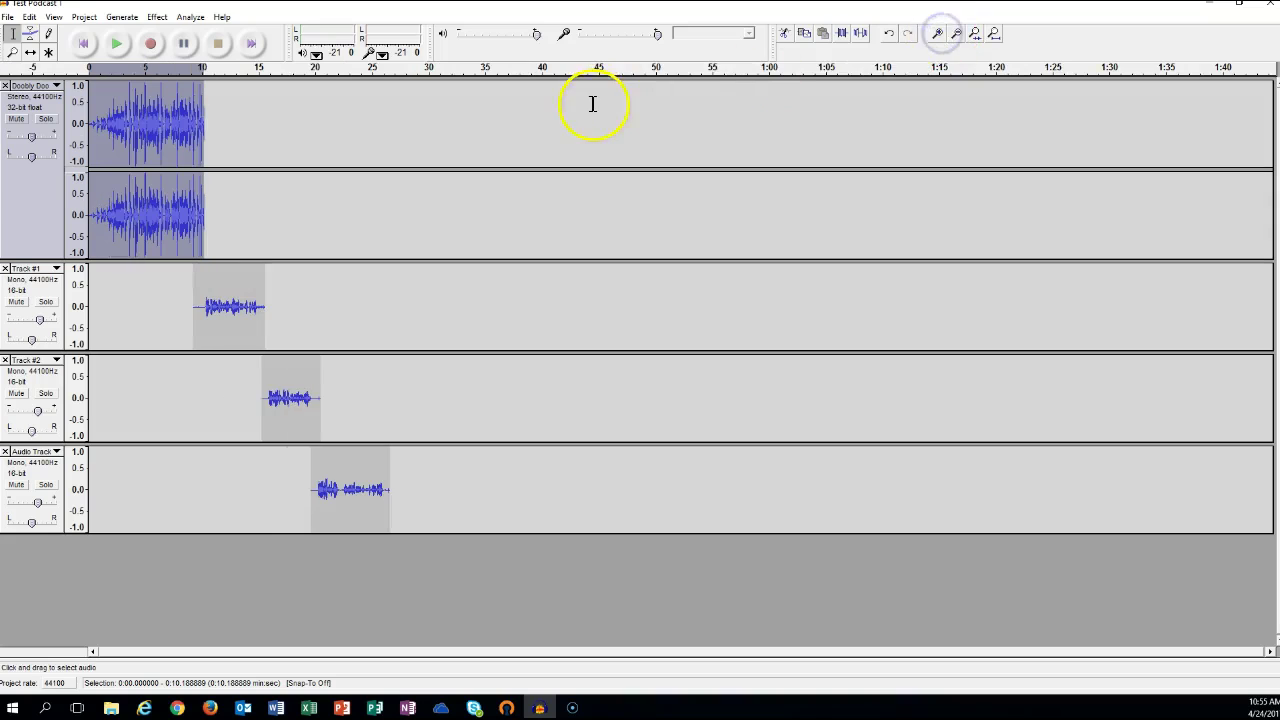
click(233, 280)
drag(232, 280, 229, 280)
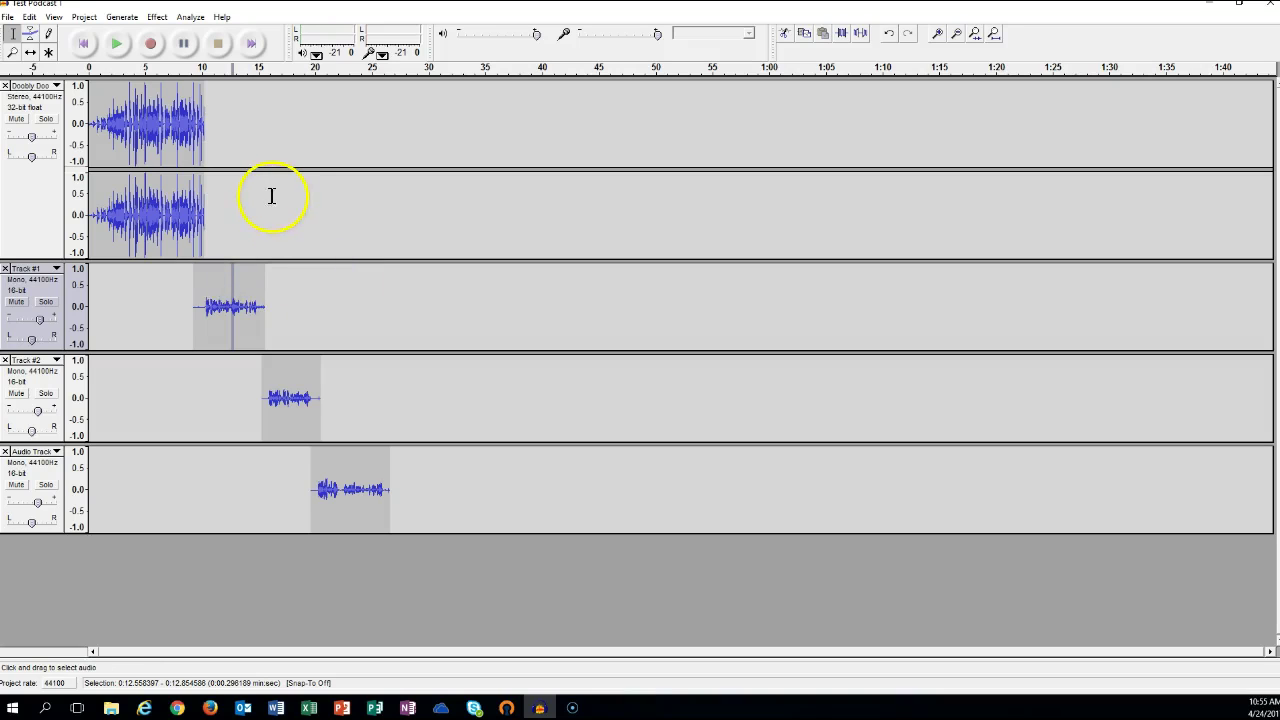
click(85, 44)
click(117, 45)
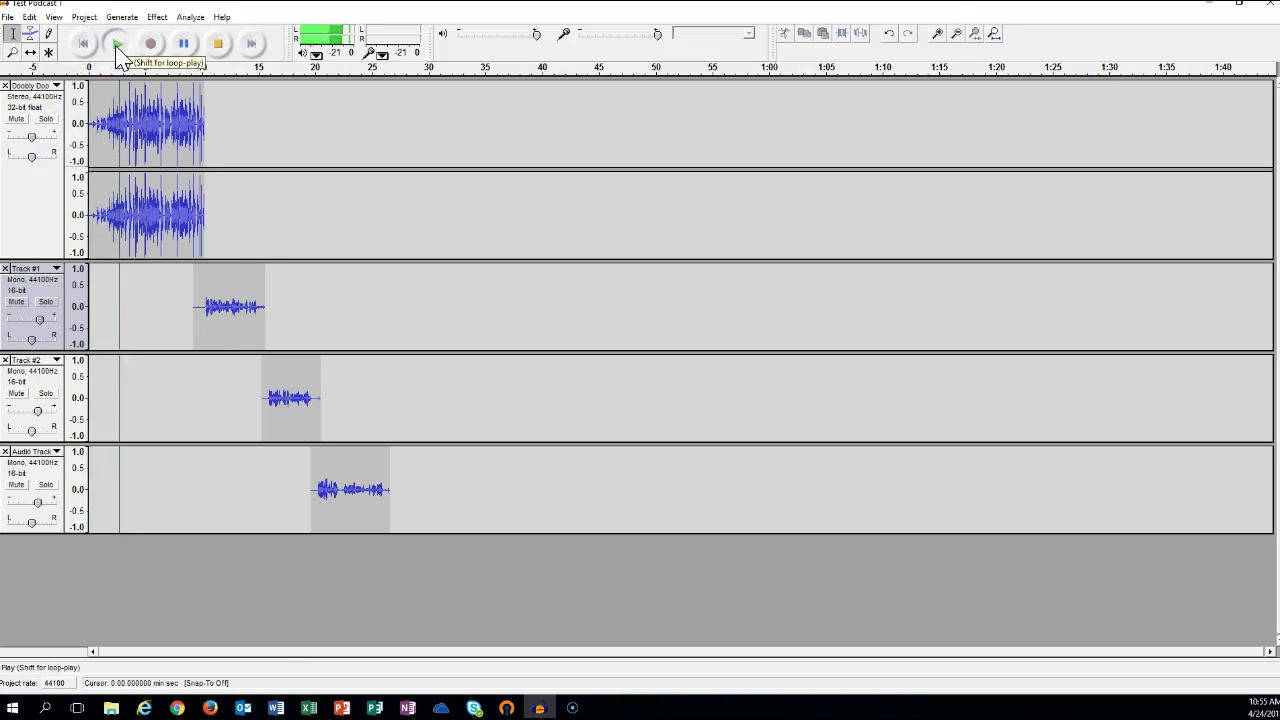
click(218, 46)
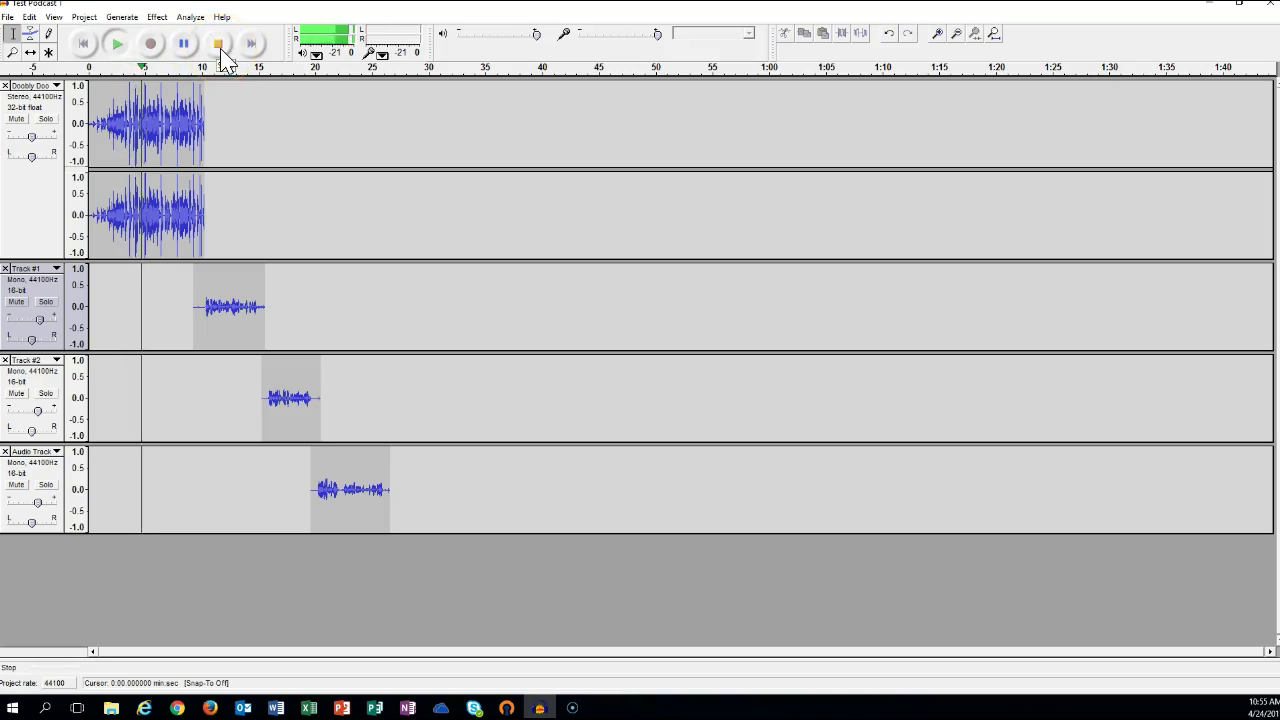
click(220, 46)
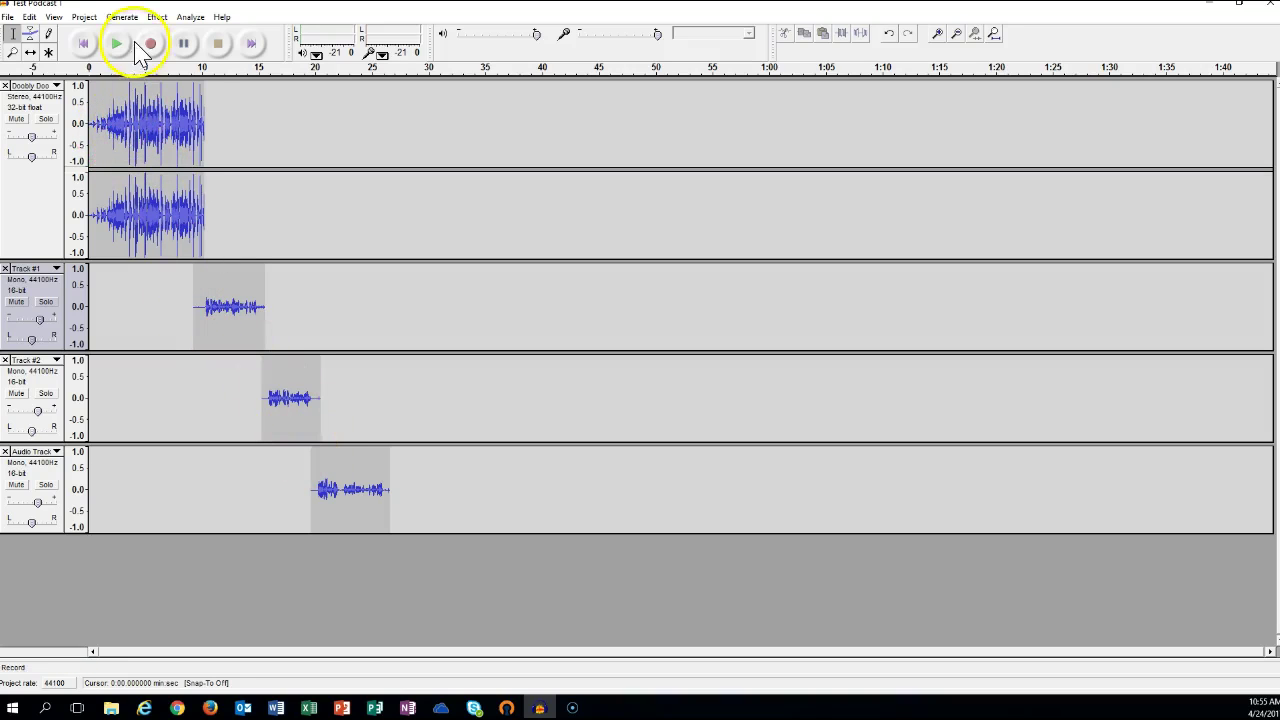
- Import the audio file Funin and Sunin from the Downloads folder into the project
click(84, 17)
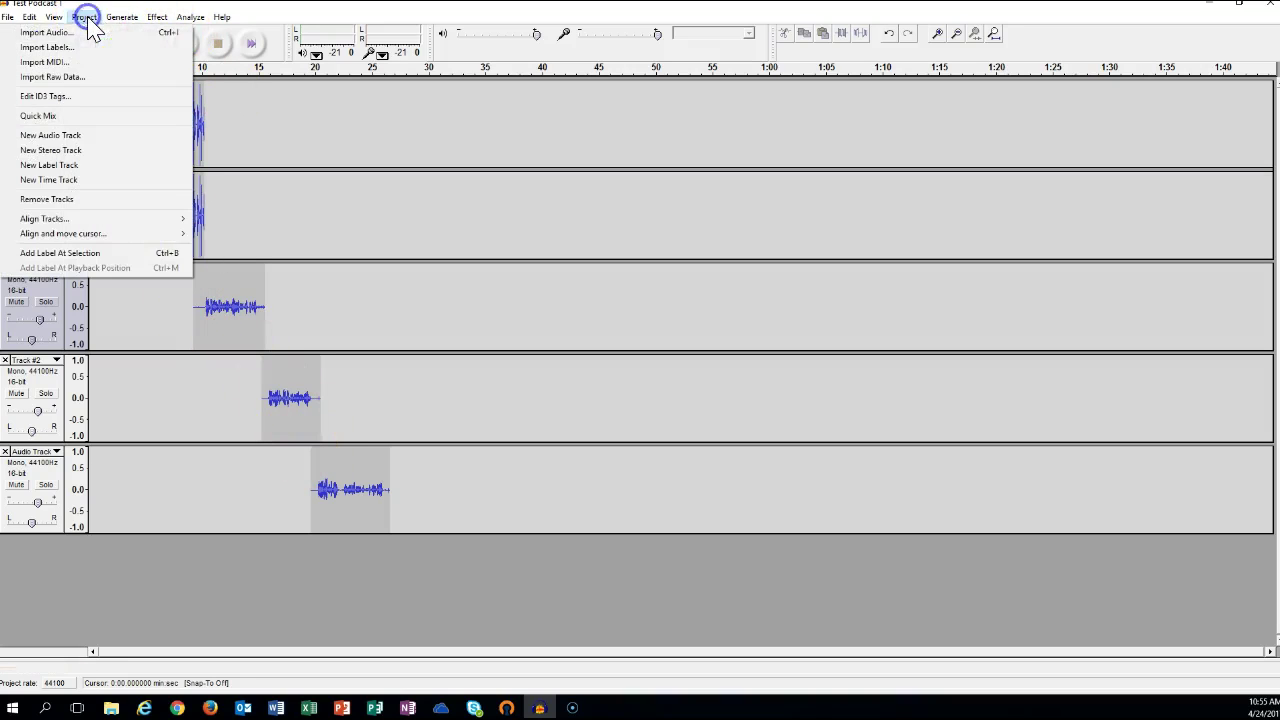
click(82, 32)
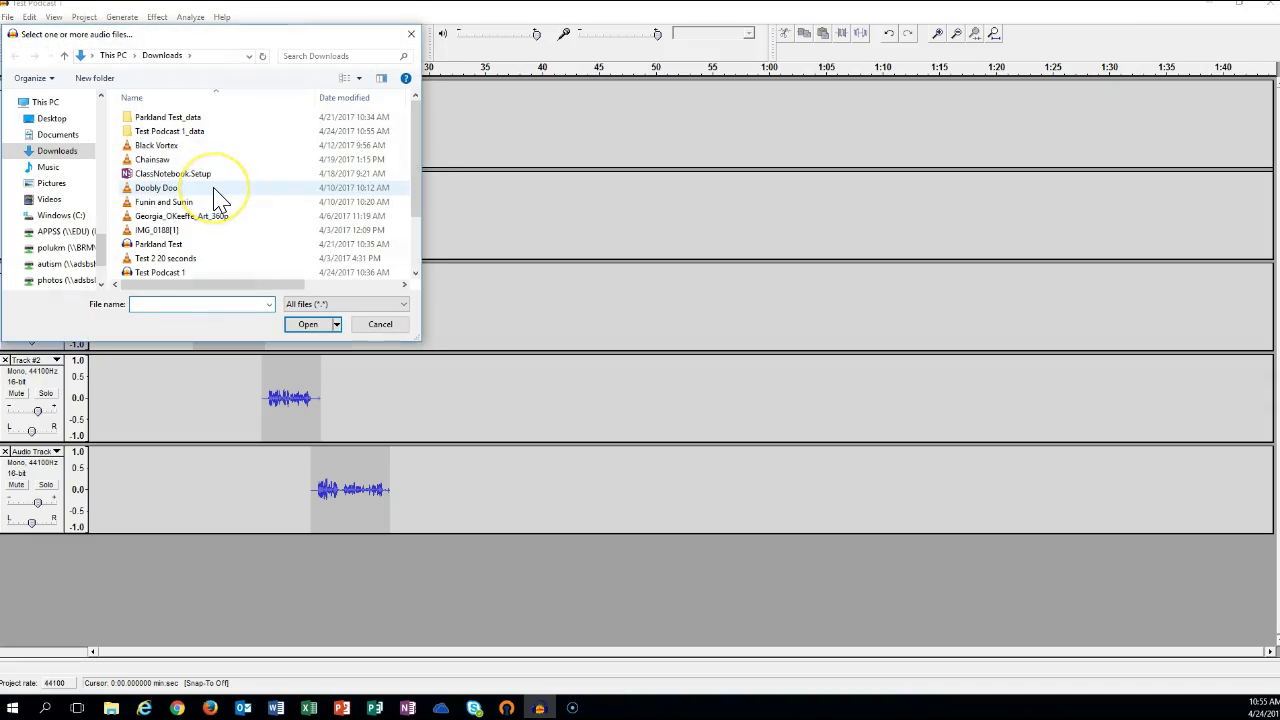
click(166, 202)
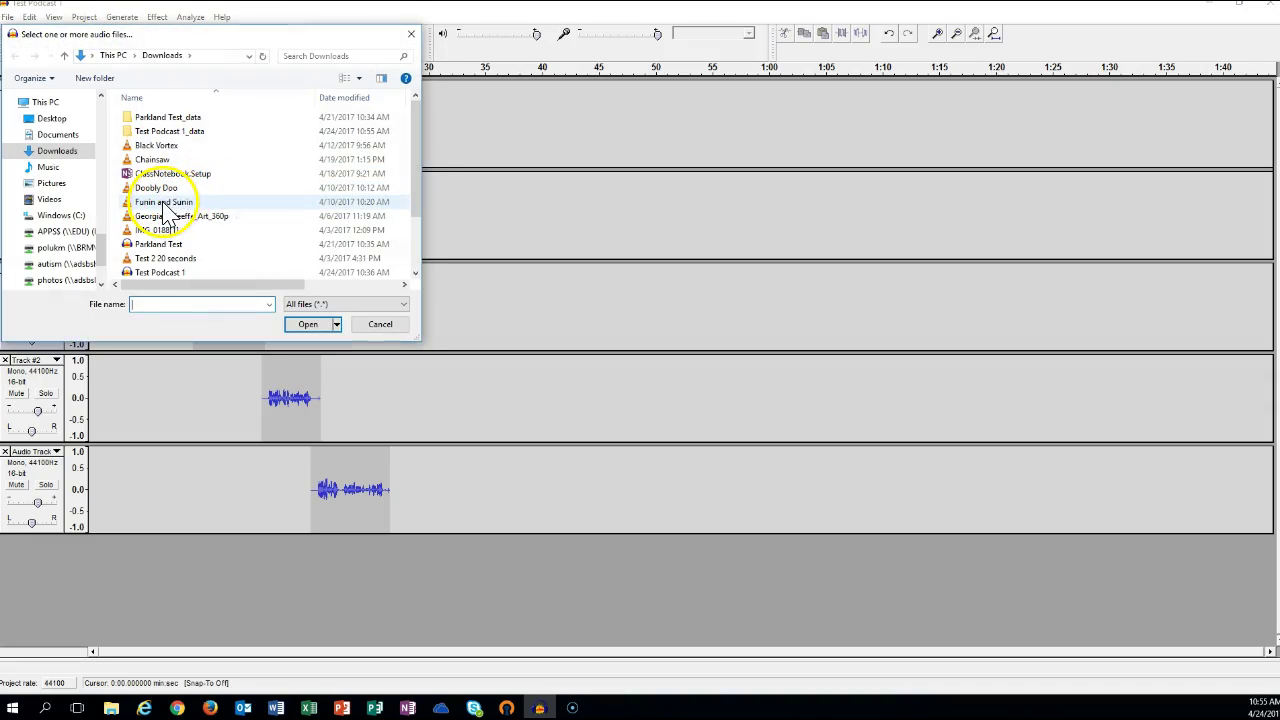
double_click(156, 188)
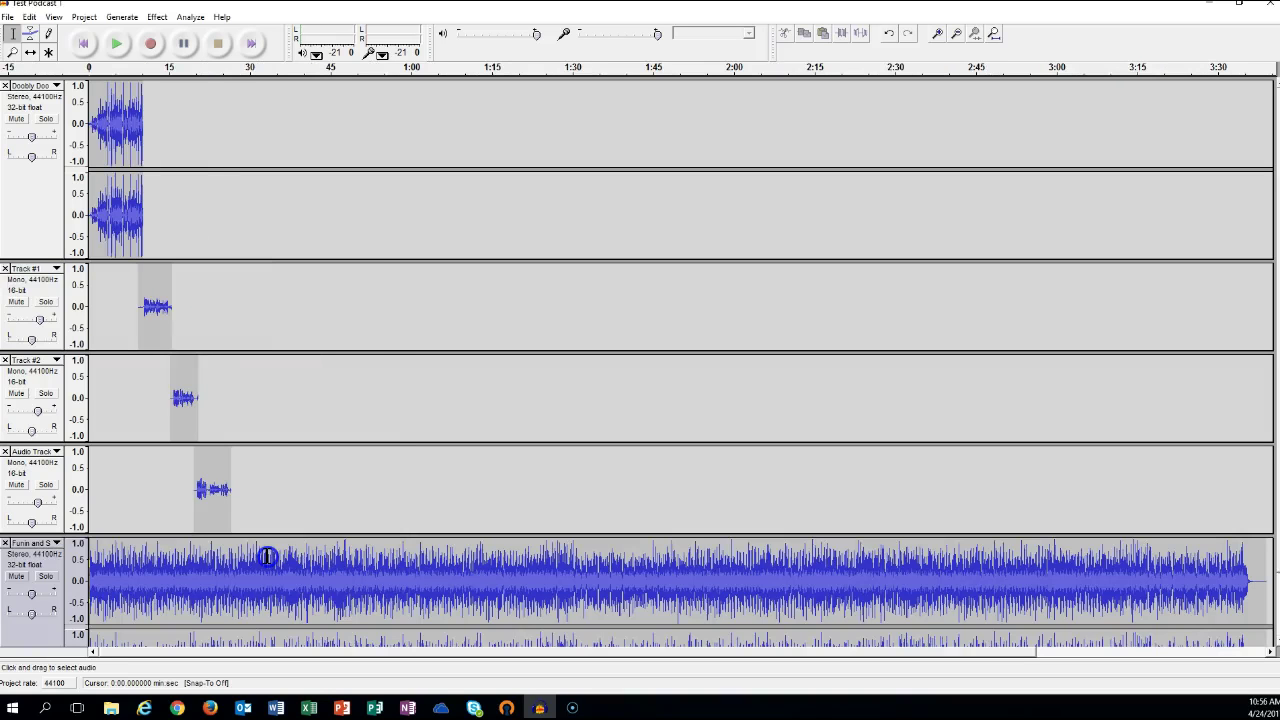
- Trim the Funin and Sunin track to about its first 29.7 seconds and shift it to start at about 25.5 seconds
drag(1261, 558, 250, 504)
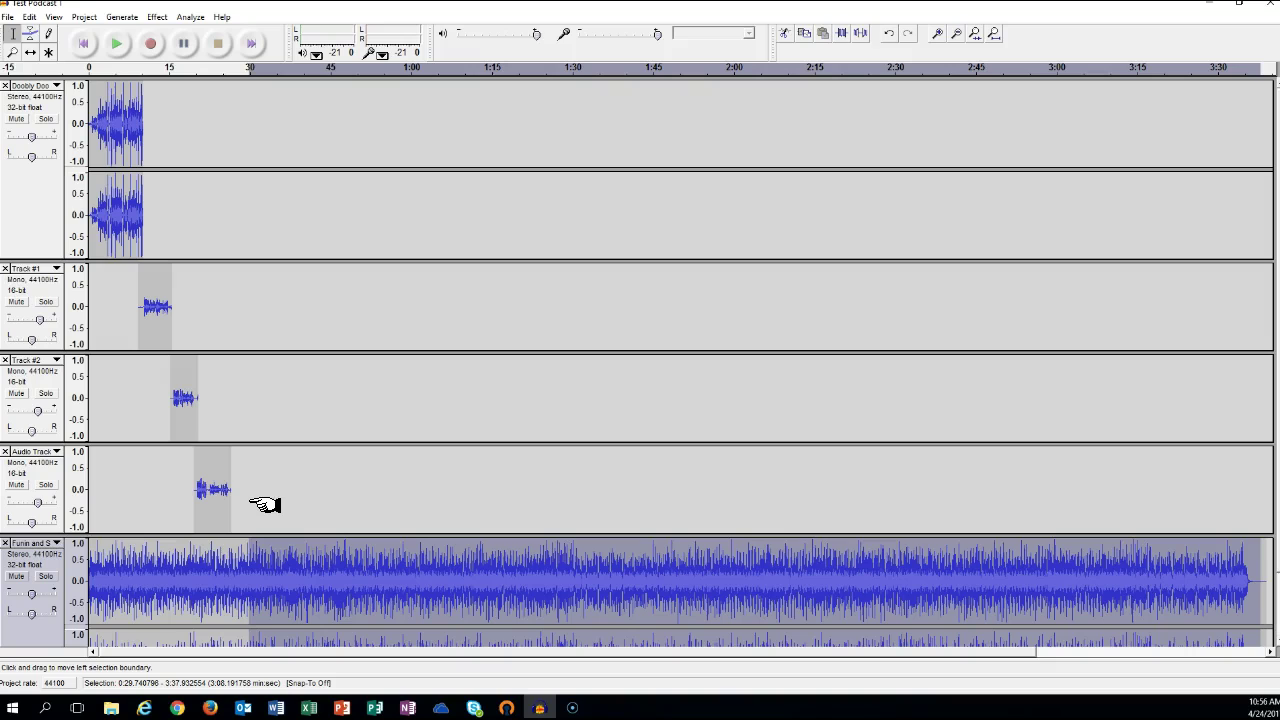
key(Delete)
click(31, 52)
drag(125, 583, 264, 585)
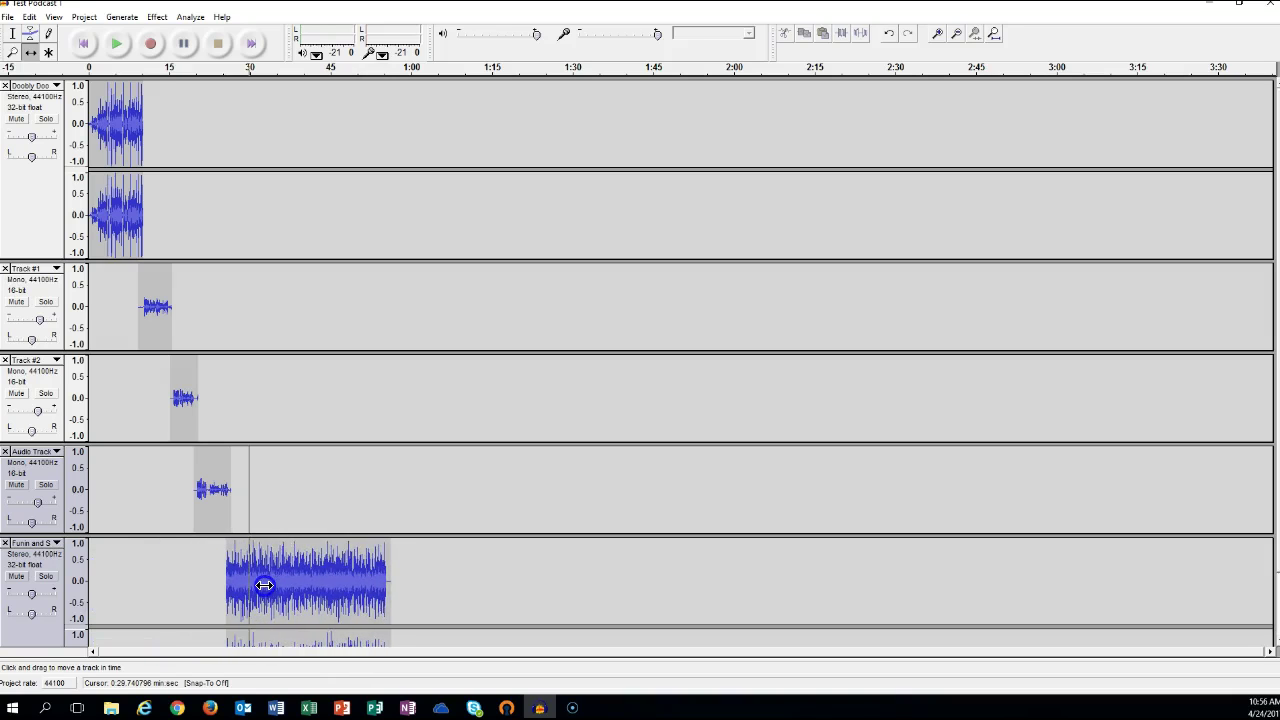
- Apply a Fade In to about the first 2 seconds of the Funin and Sunin clip
click(12, 33)
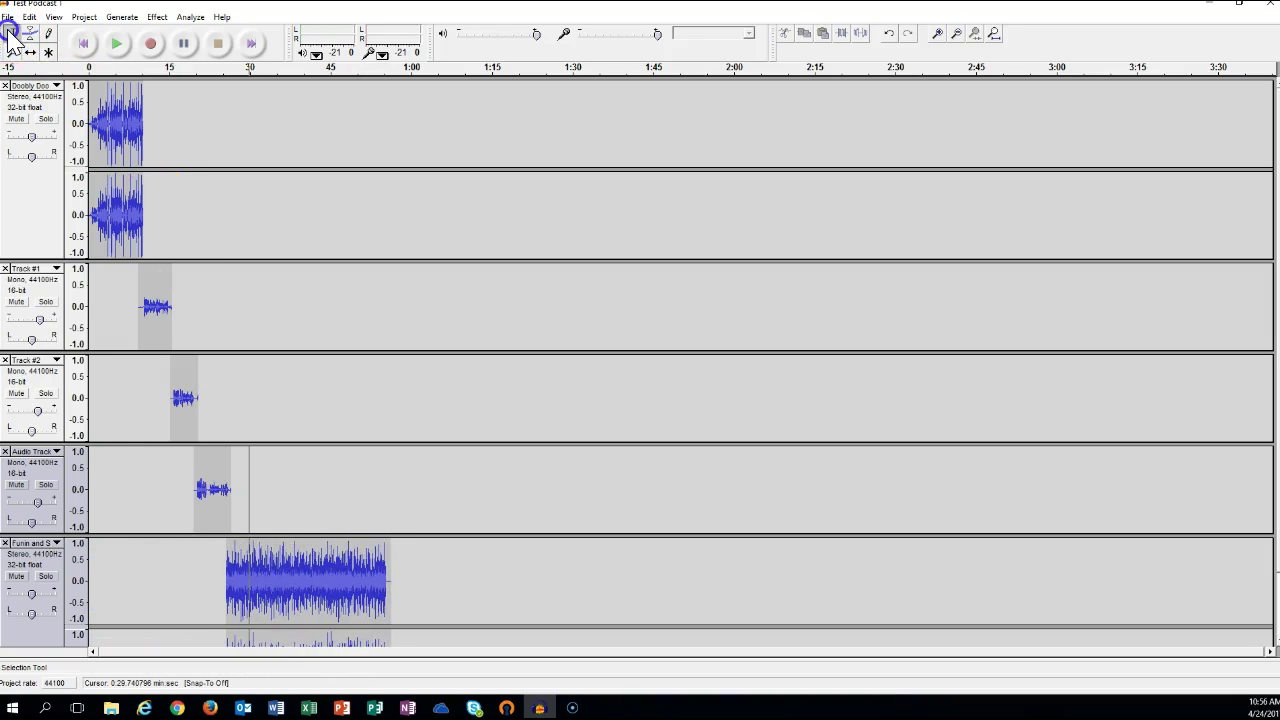
drag(226, 590, 236, 590)
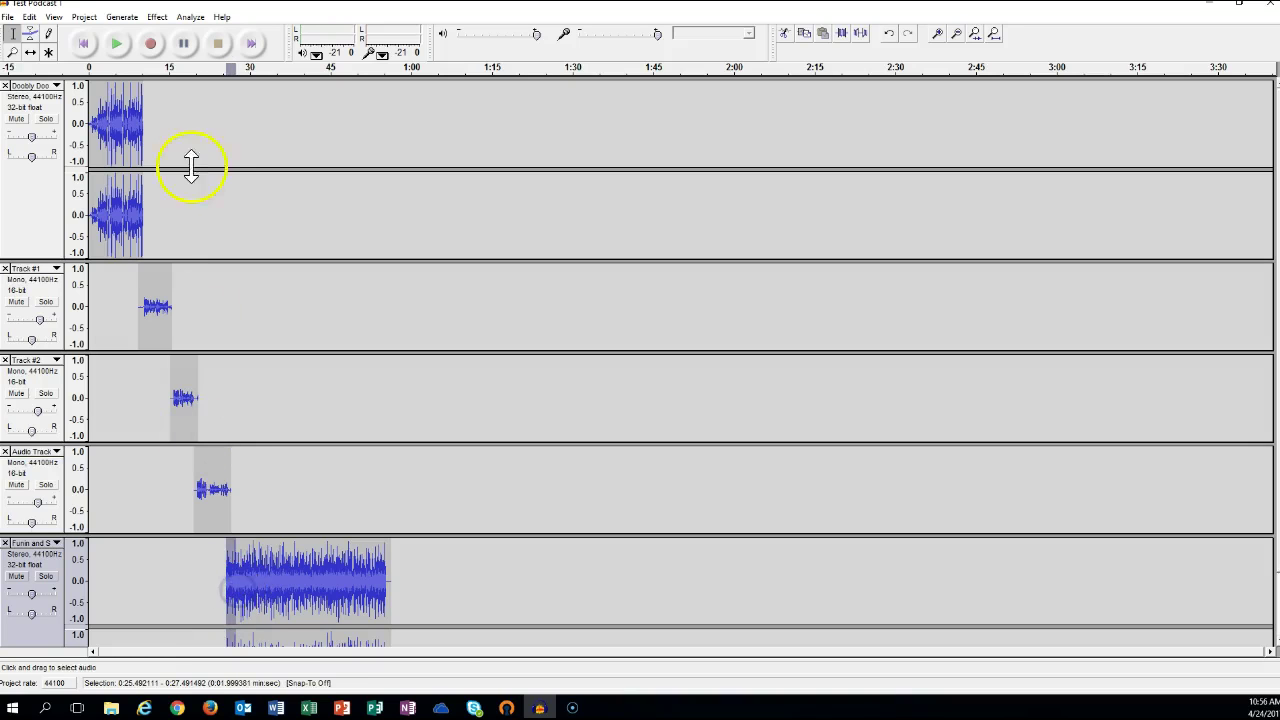
click(157, 18)
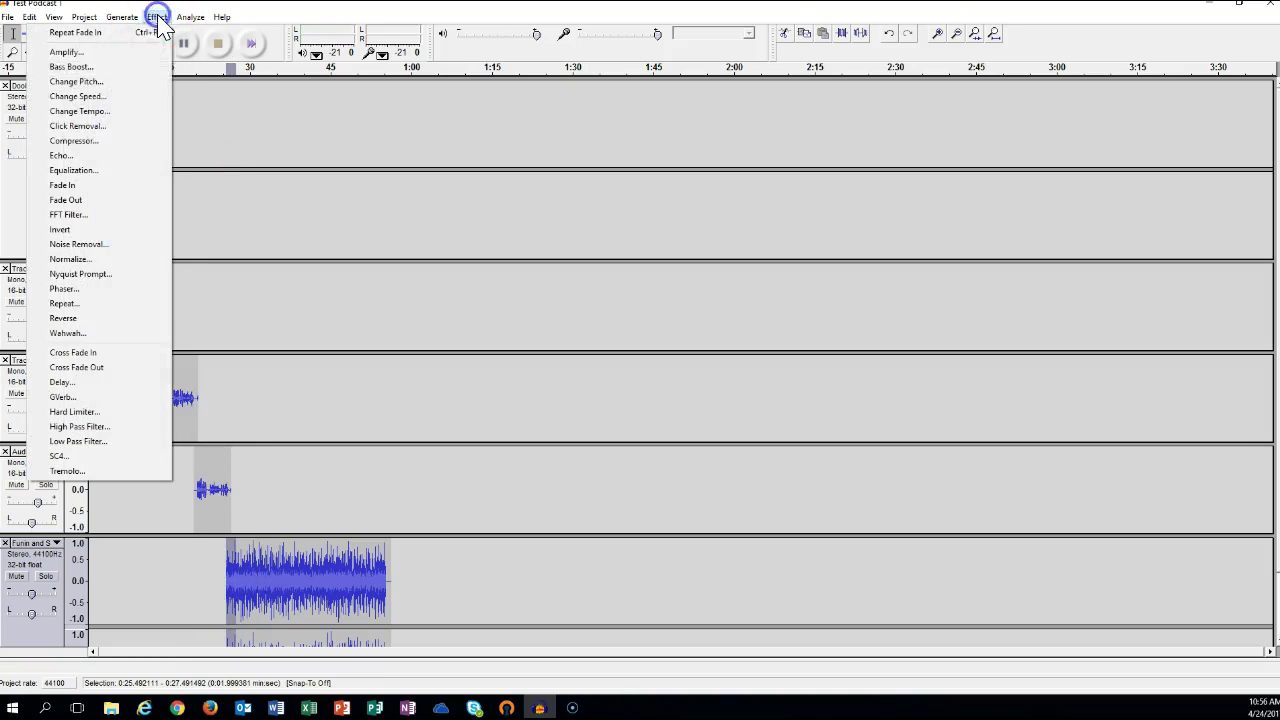
click(108, 186)
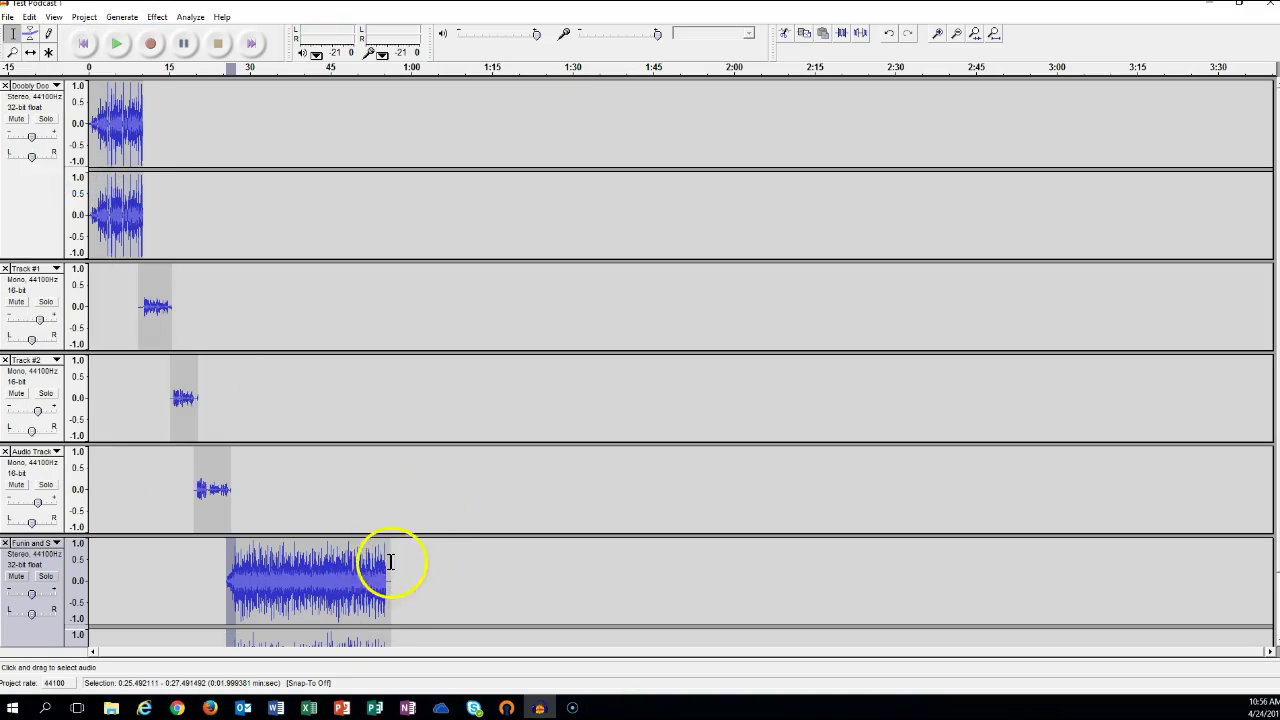
- Apply a Fade Out to the Funin and Sunin clip from about 51.6 seconds to its end
drag(396, 571, 366, 569)
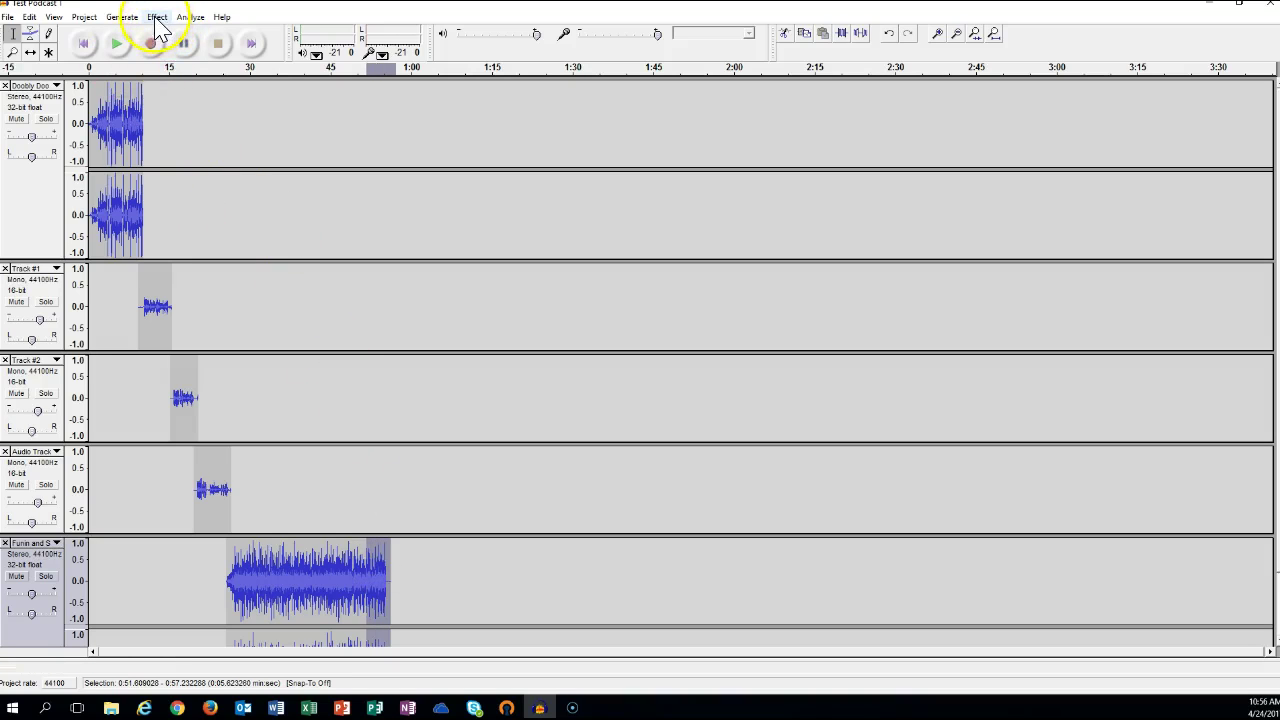
click(158, 19)
click(103, 202)
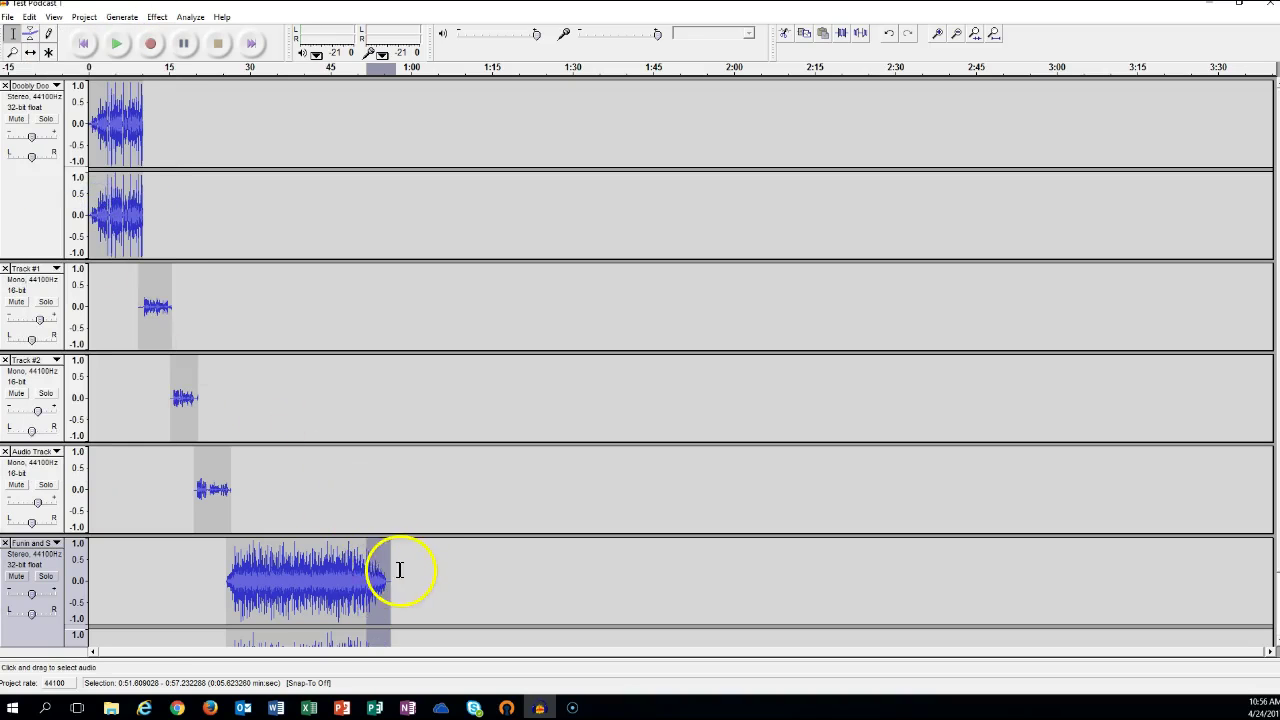
click(458, 510)
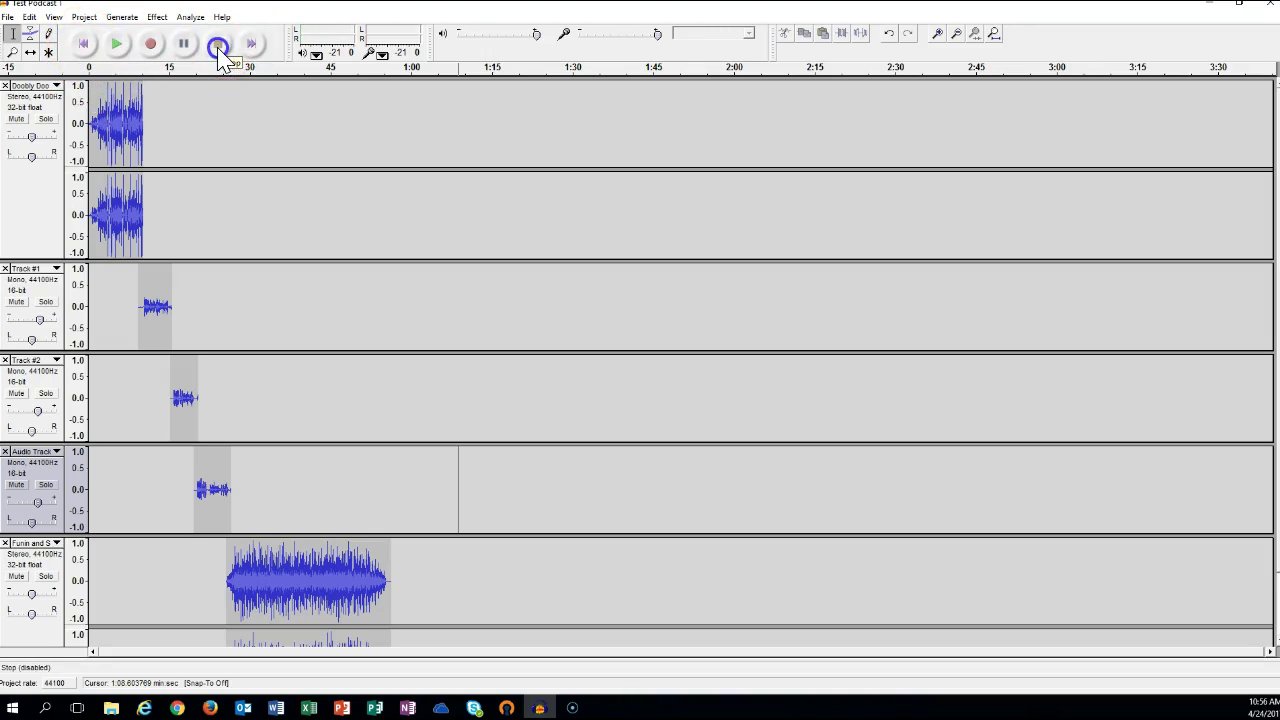
- Play the whole arrangement from the start through the voice tracks into the closing music, and stop playback
click(84, 43)
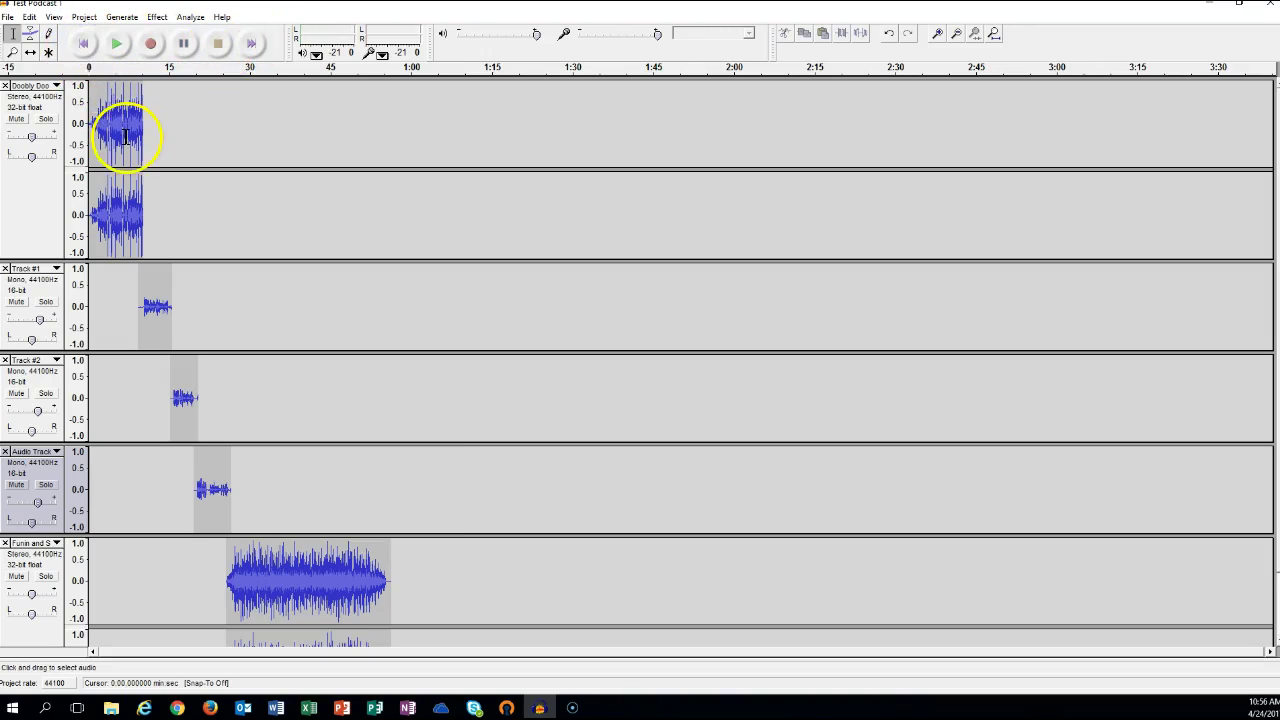
click(117, 43)
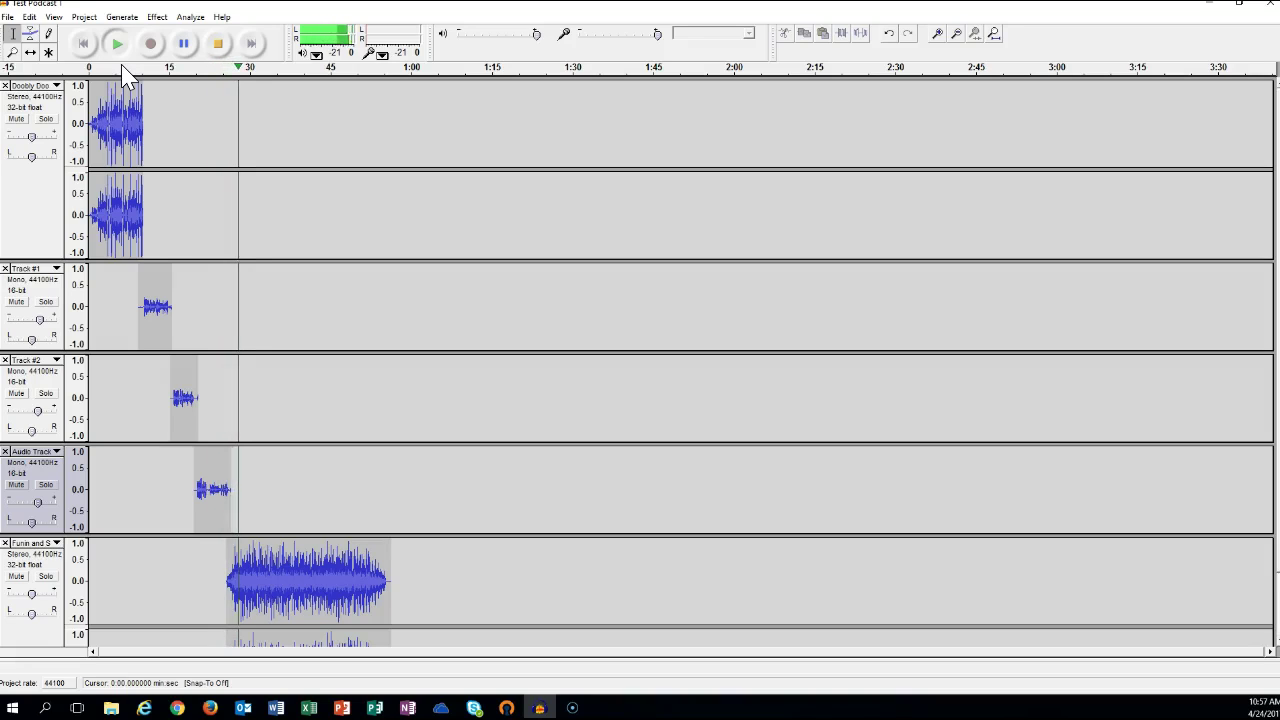
click(219, 44)
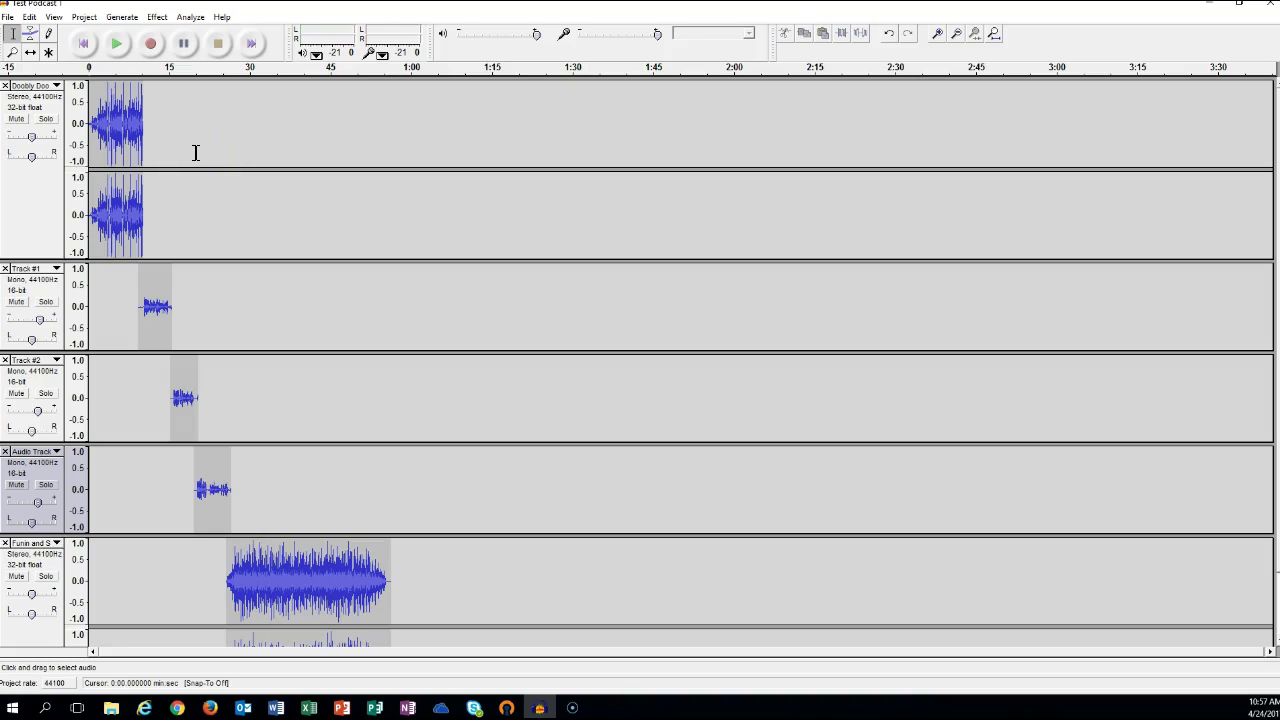
- Shift the Track #1, Track #2, third voice track and Funin and Sunin clips slightly earlier to tighten the gaps between them
click(31, 54)
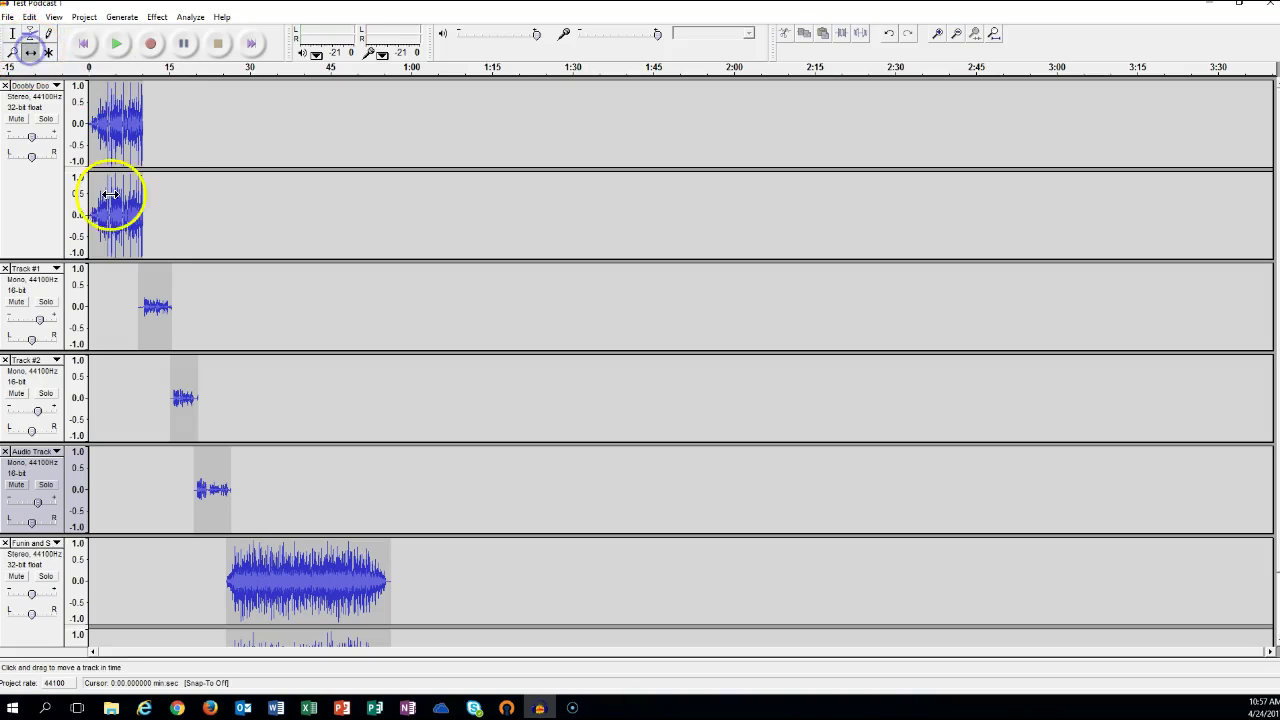
click(161, 293)
drag(161, 293, 157, 293)
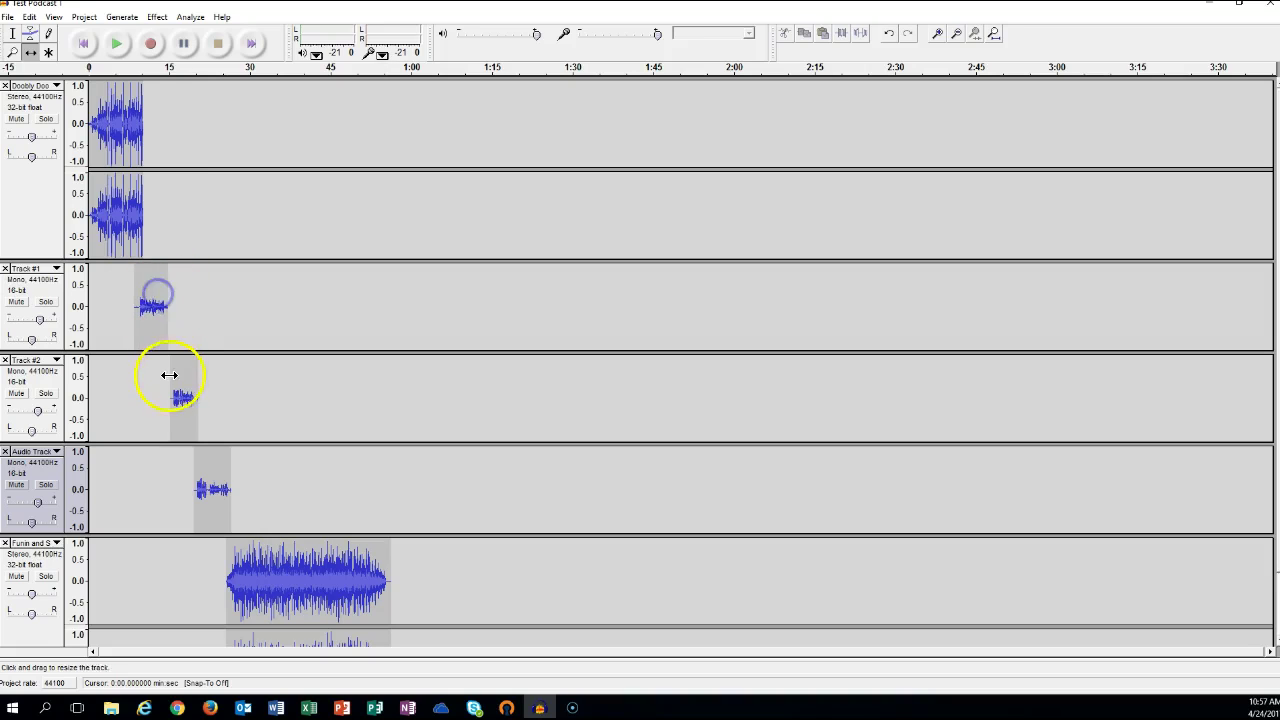
drag(171, 380, 169, 380)
click(206, 477)
drag(206, 477, 204, 477)
click(243, 551)
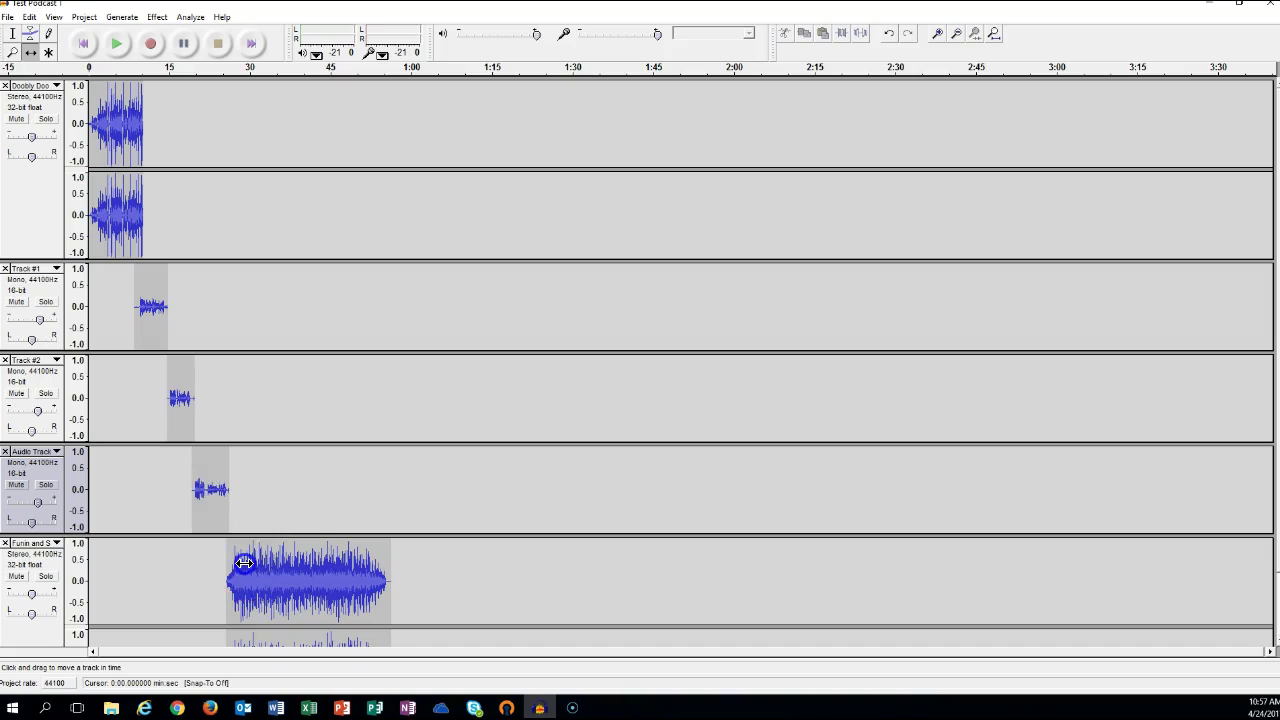
drag(244, 563, 240, 563)
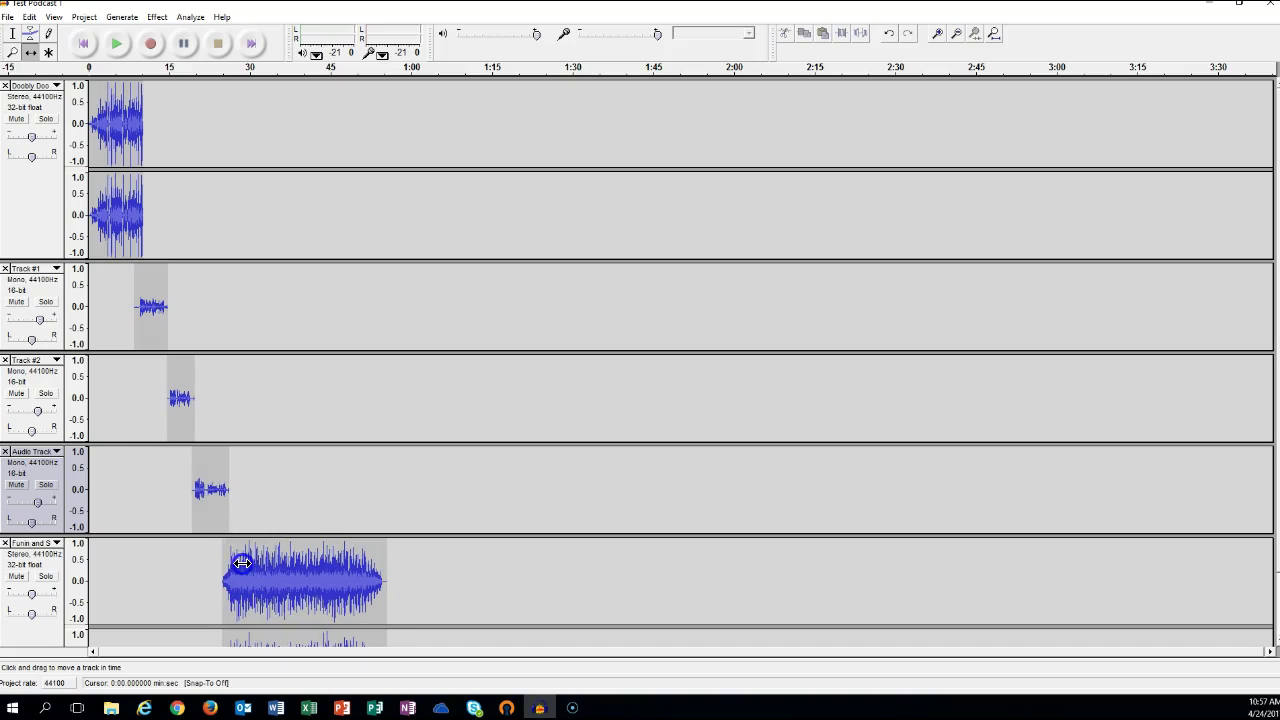
- Examine the project's export options, including Export As MP3, without exporting
click(8, 17)
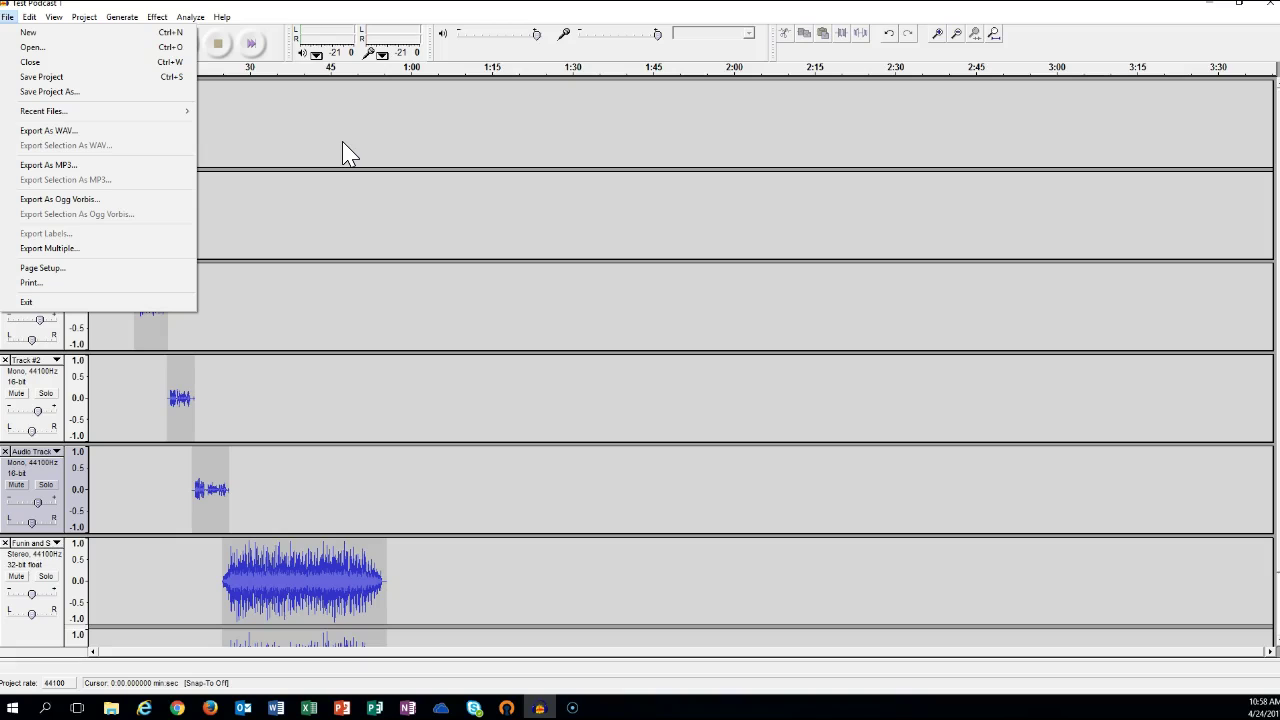
click(76, 168)
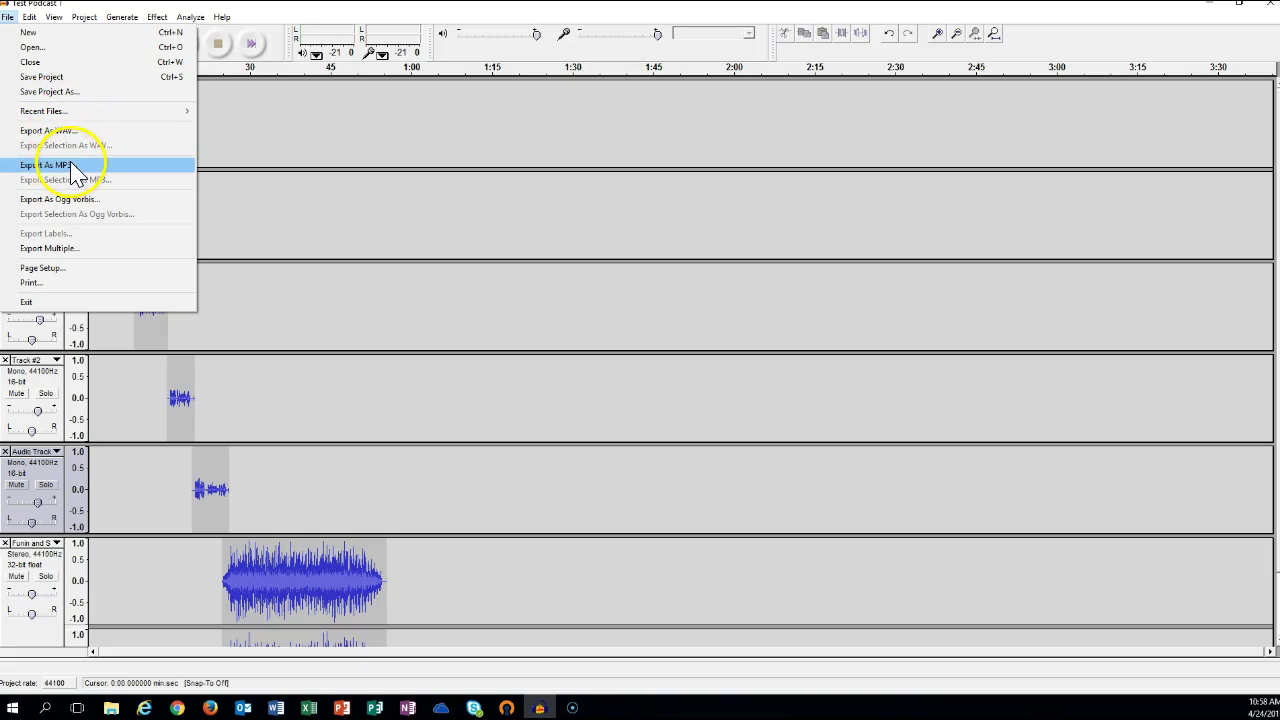
click(346, 154)
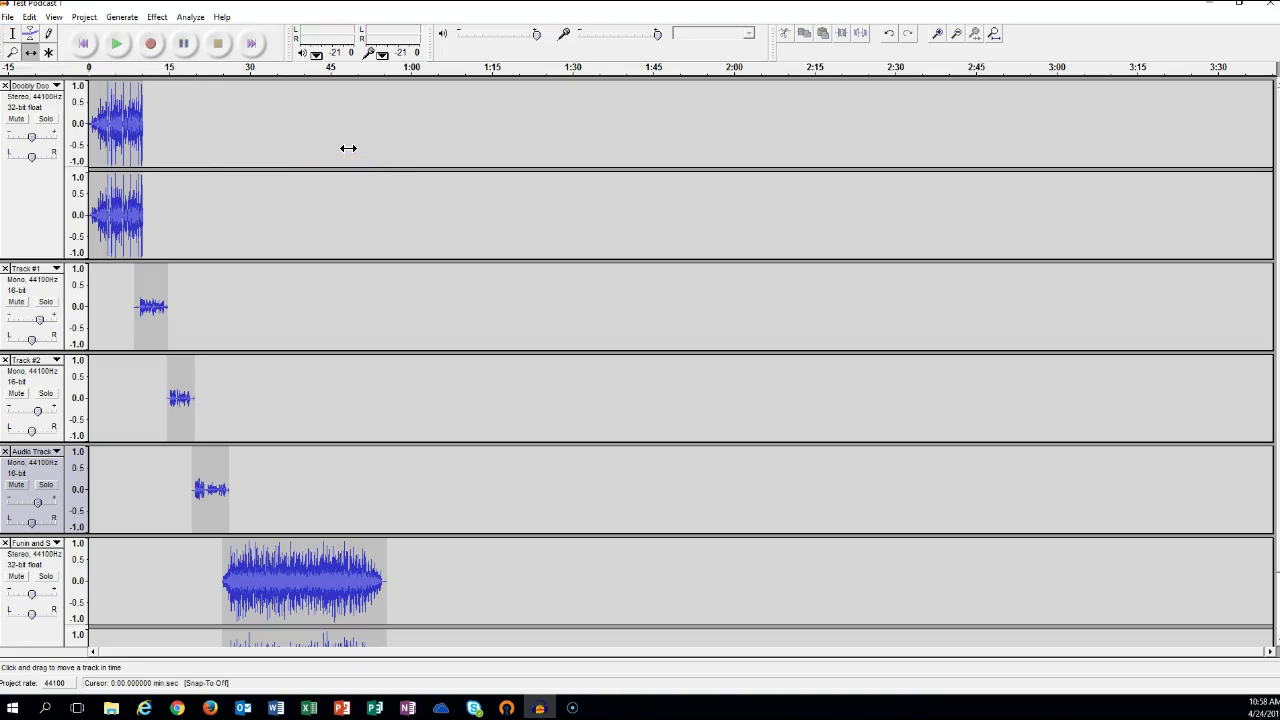
- Delete the part of Track #1 from about 11.1 seconds to its end, and undo the deletion
click(12, 33)
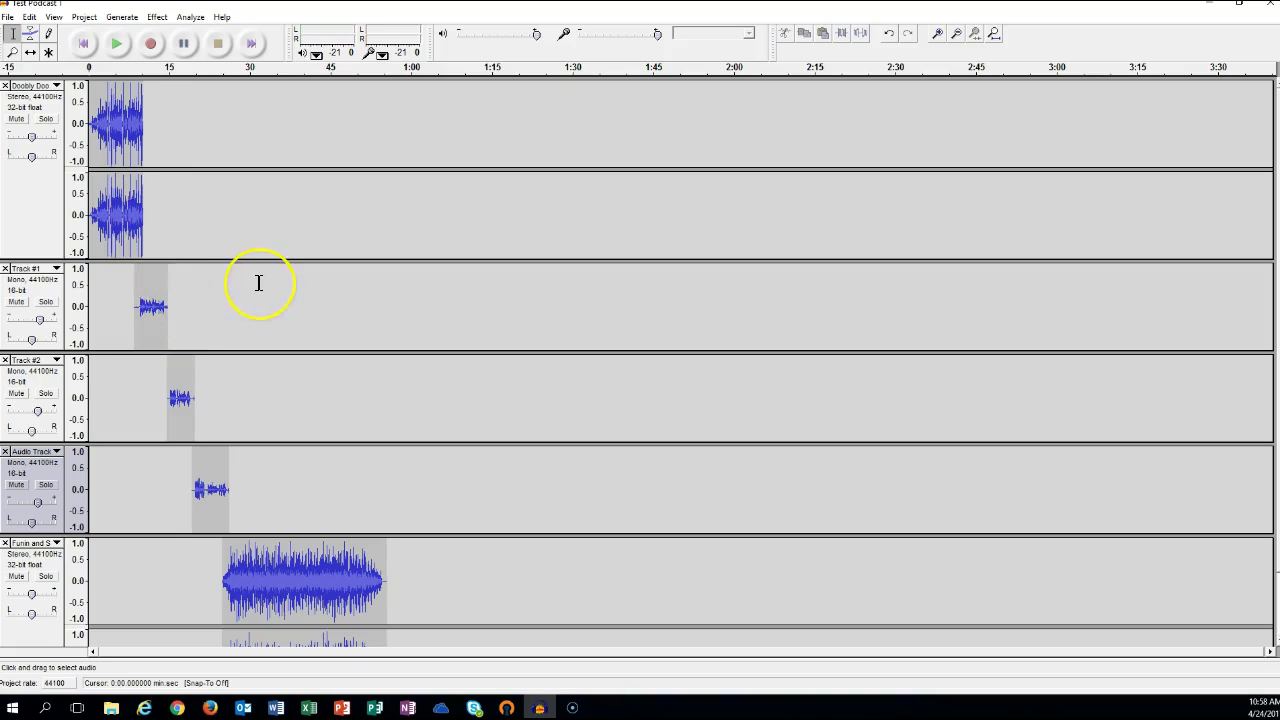
drag(176, 300, 148, 302)
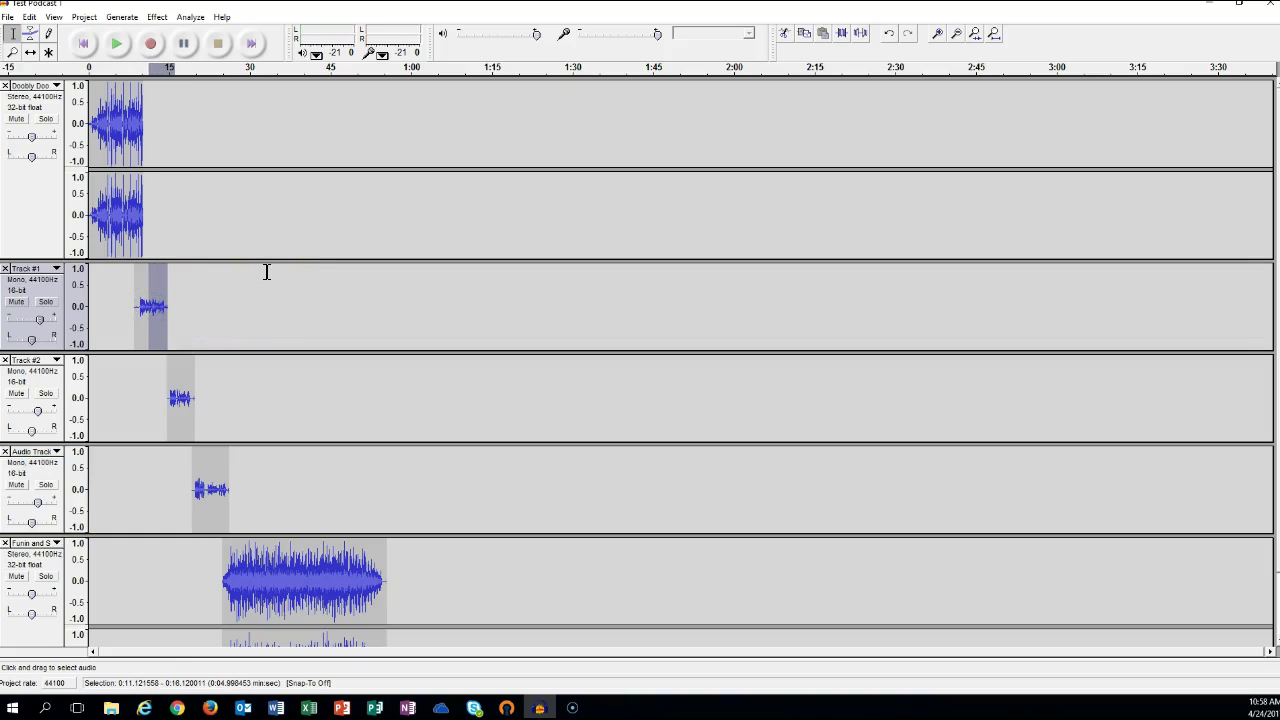
key(Delete)
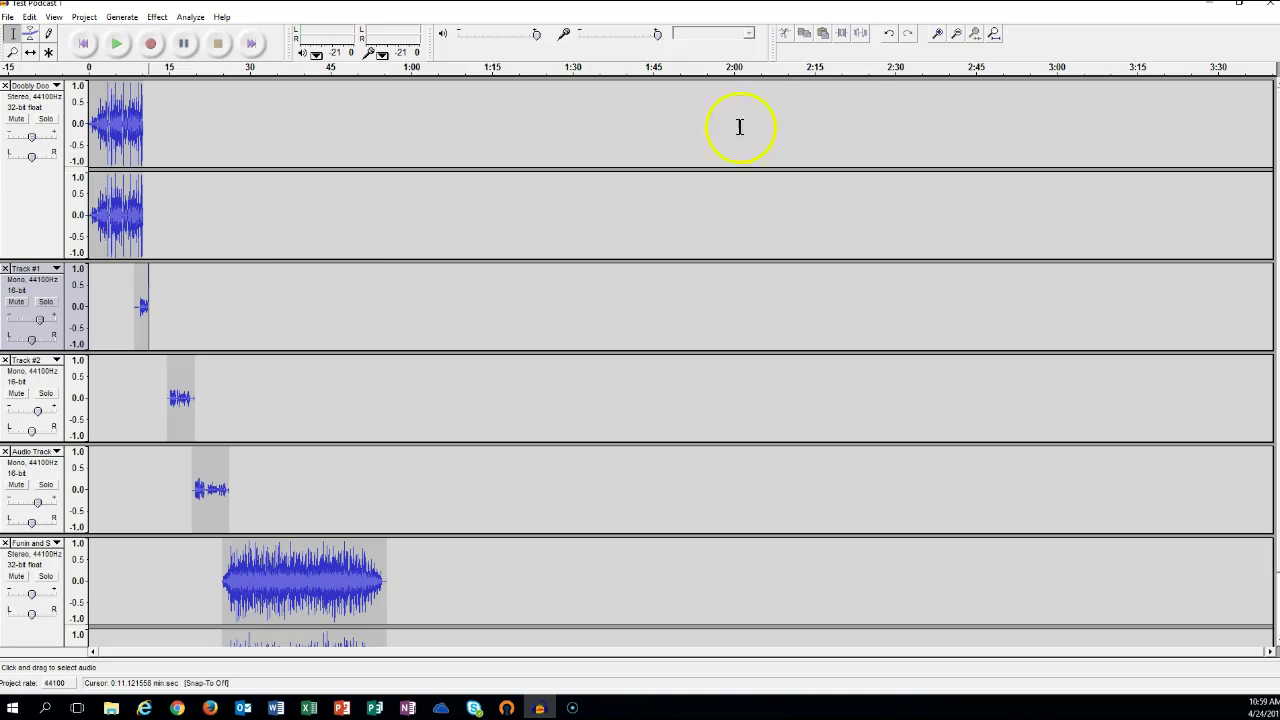
click(889, 33)
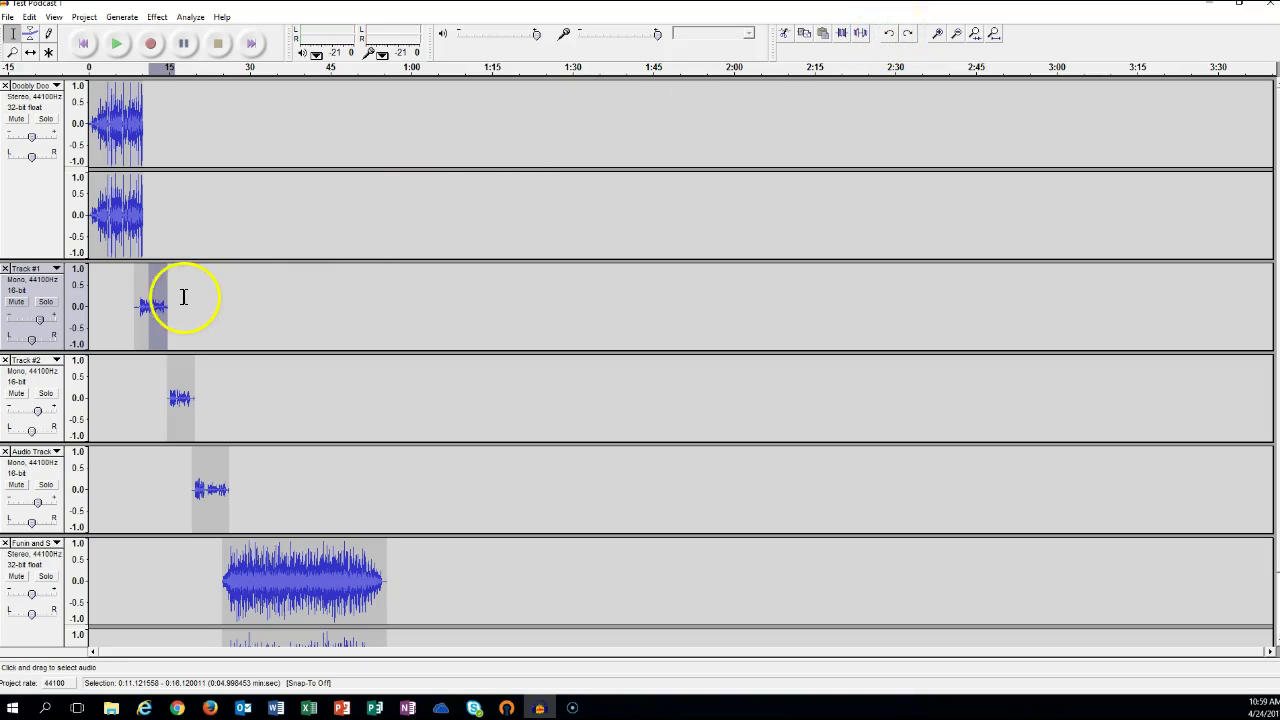
click(285, 250)
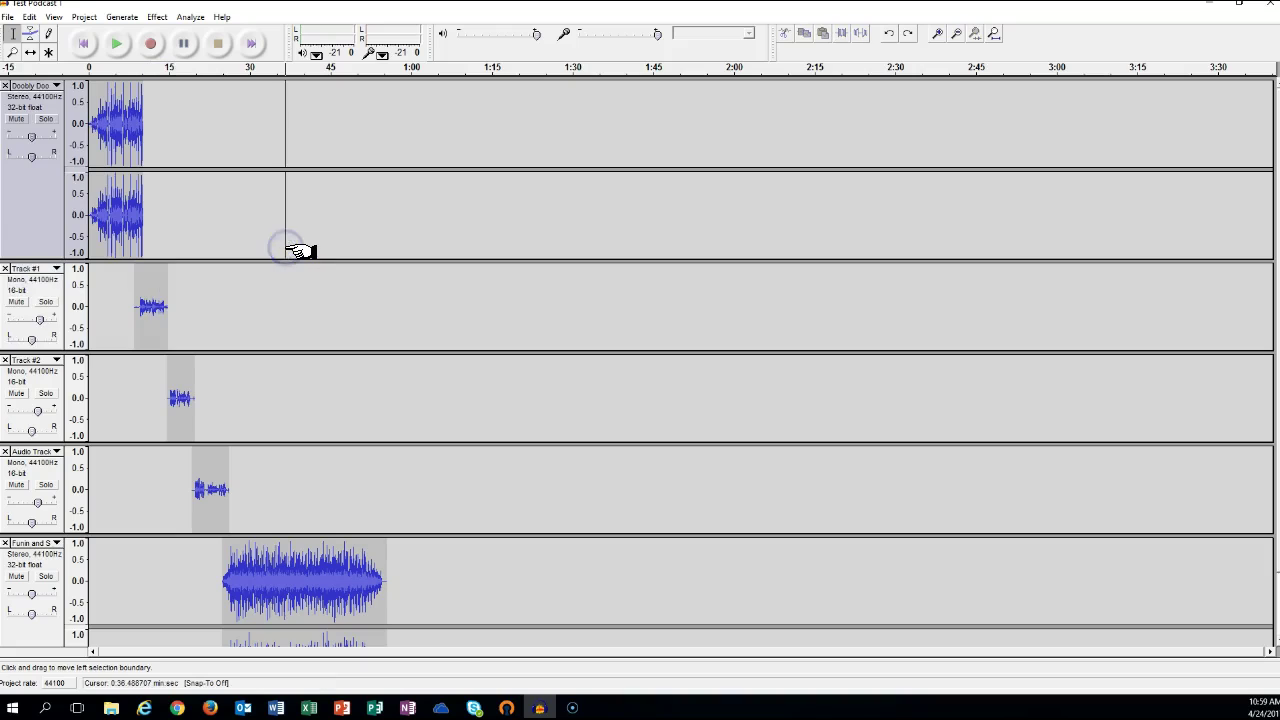
- Return the playback position to the start of the project
click(217, 43)
click(84, 43)
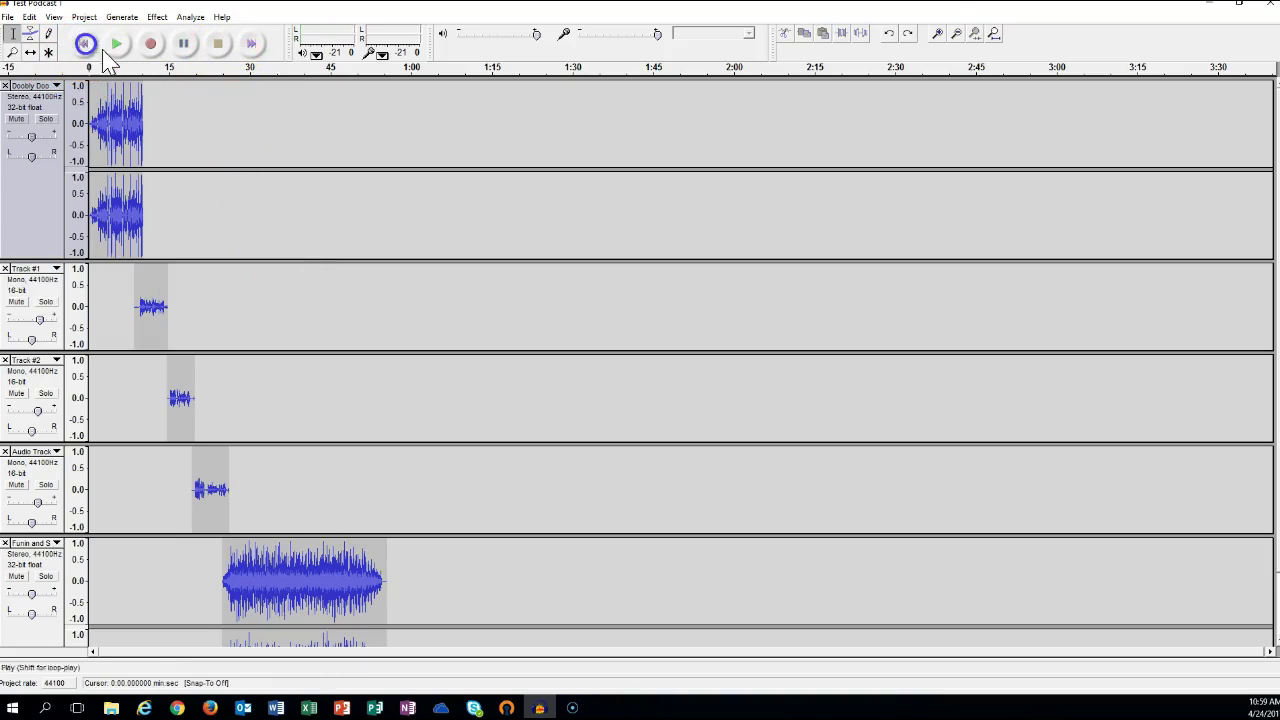